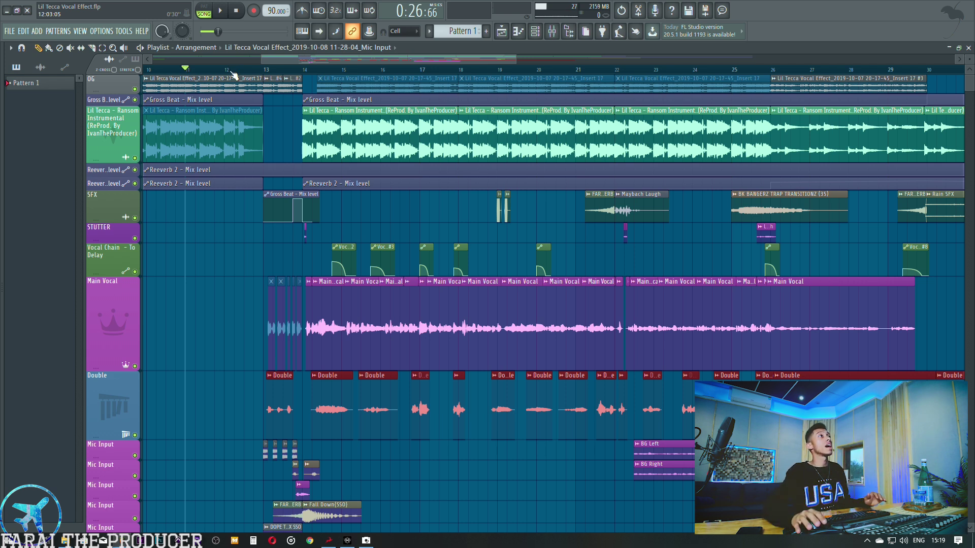
# Look over the vocal and double clips in the playlist, with a brief check of the mixer tracks.
pyautogui.scroll(-3, 233, 75)
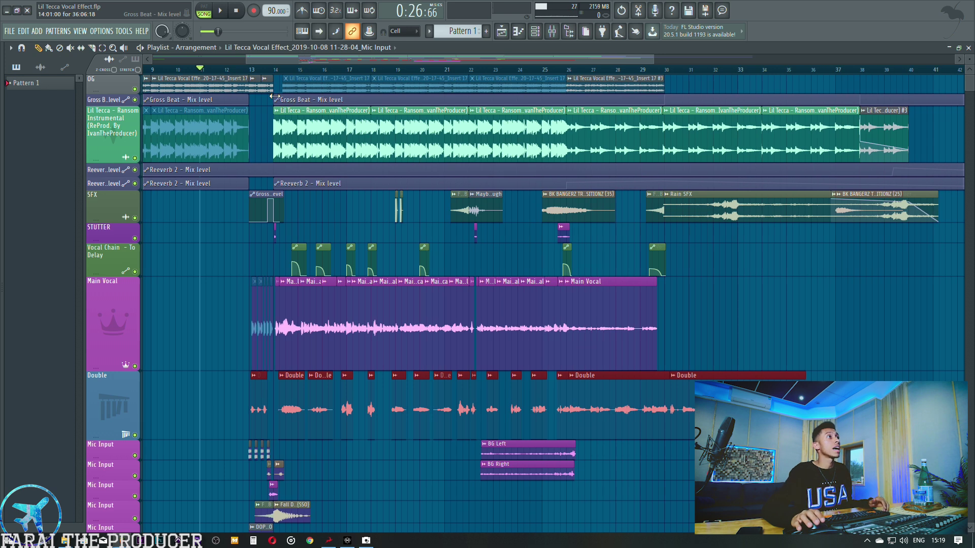
pyautogui.moveTo(275, 365); pyautogui.dragTo(660, 279)
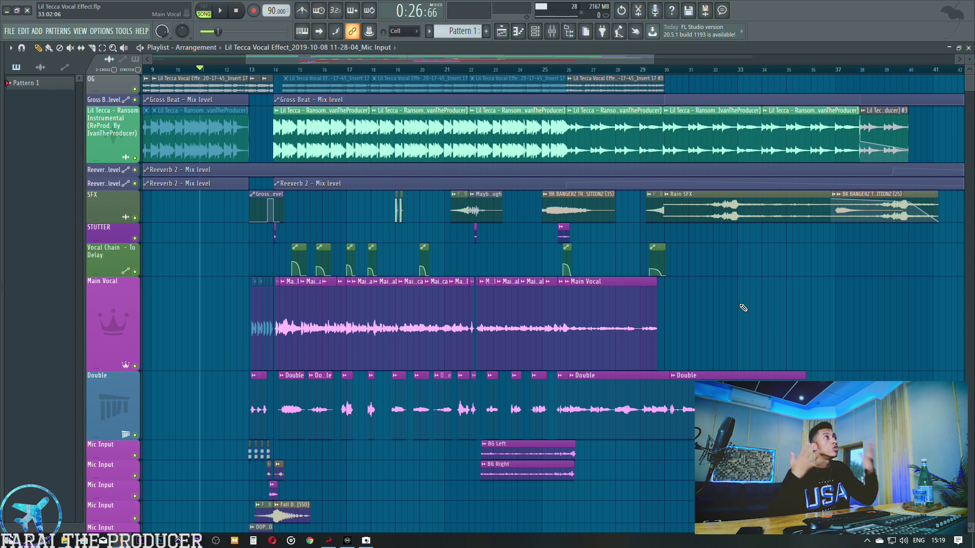
pyautogui.click(551, 32)
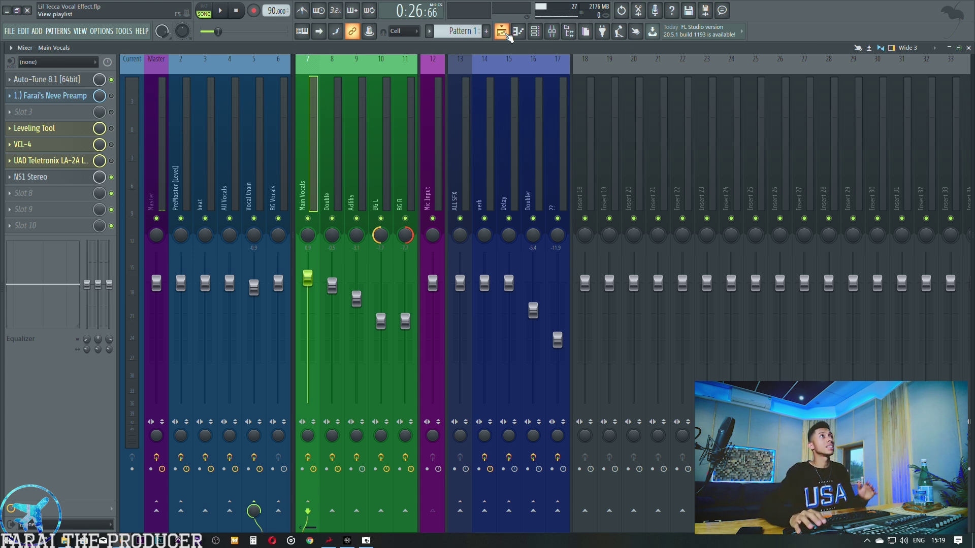
pyautogui.click(507, 33)
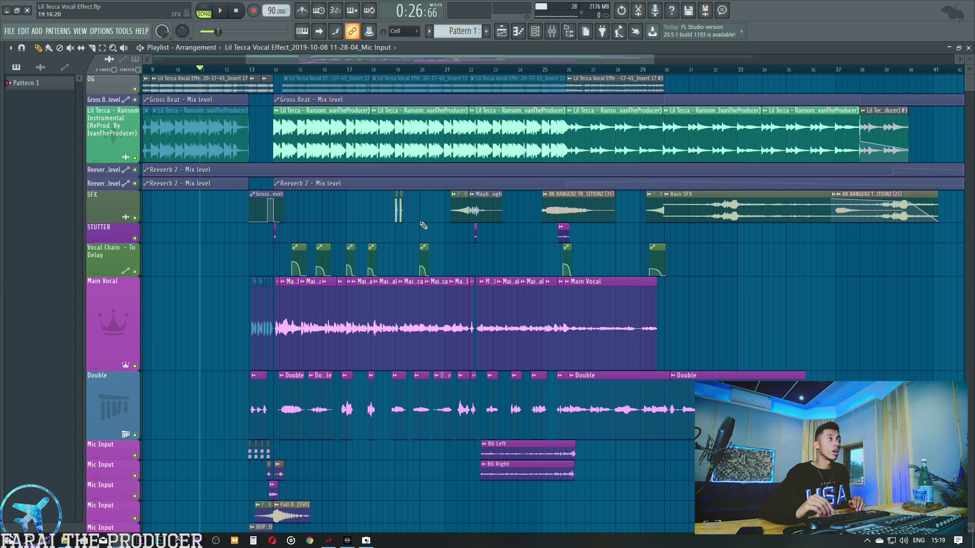
# Play the song past its last clips, checking the mixer levels and the arrangement along the way, and stop playback.
pyautogui.press('space')
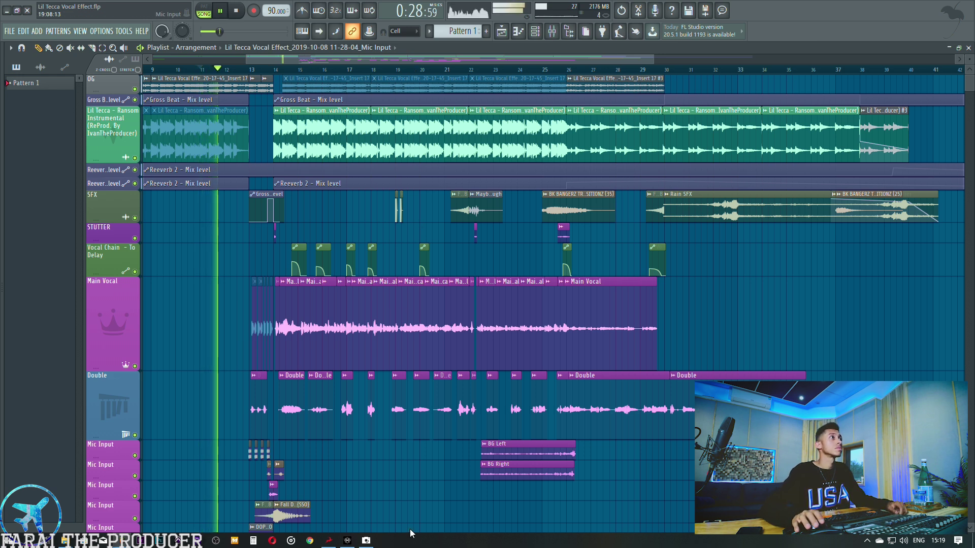
pyautogui.scroll(-2, 356, 355)
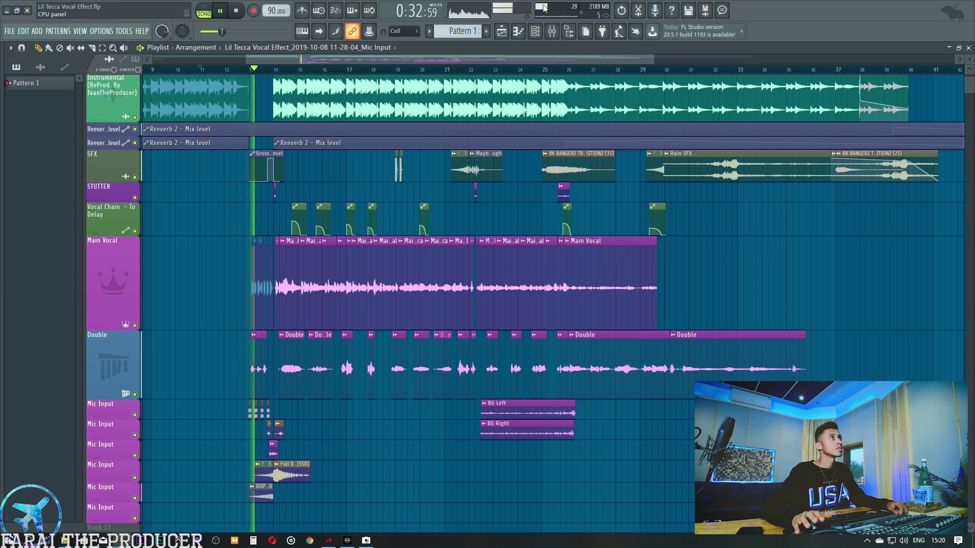
pyautogui.scroll(2, 398, 371)
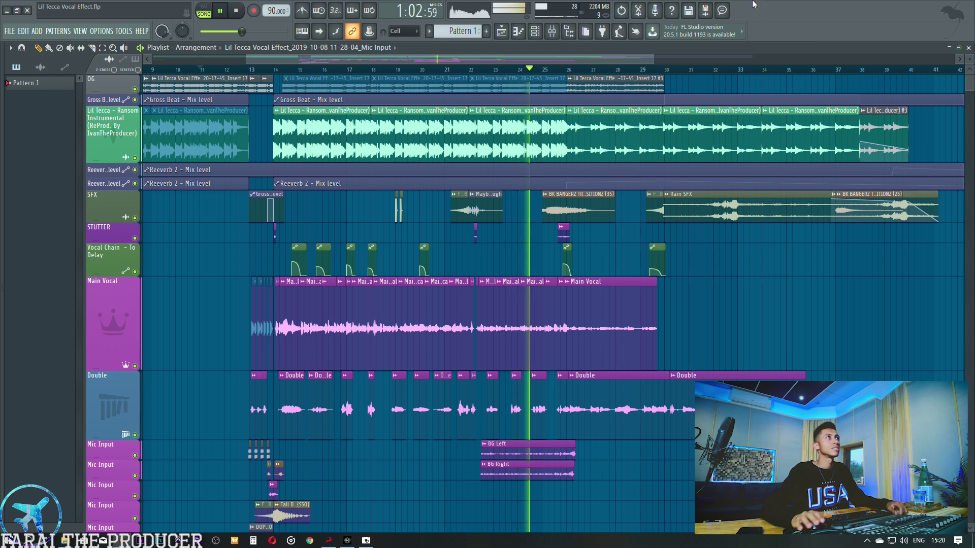
pyautogui.press('F9')
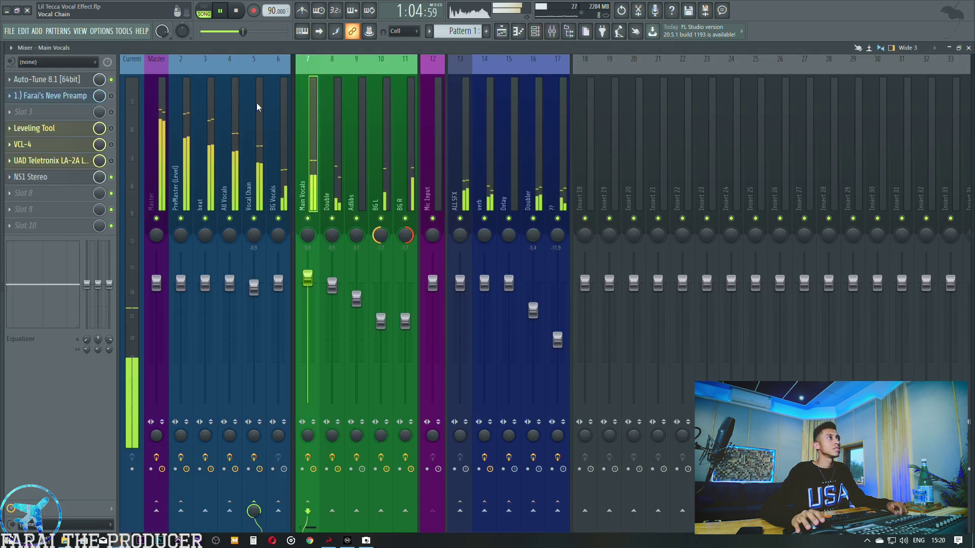
pyautogui.click(503, 32)
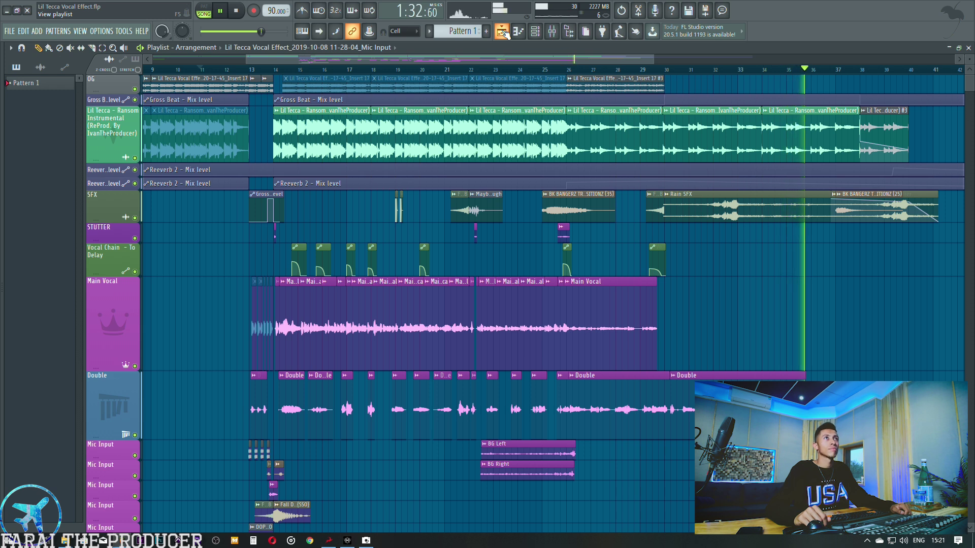
pyautogui.moveTo(363, 61); pyautogui.dragTo(410, 72)
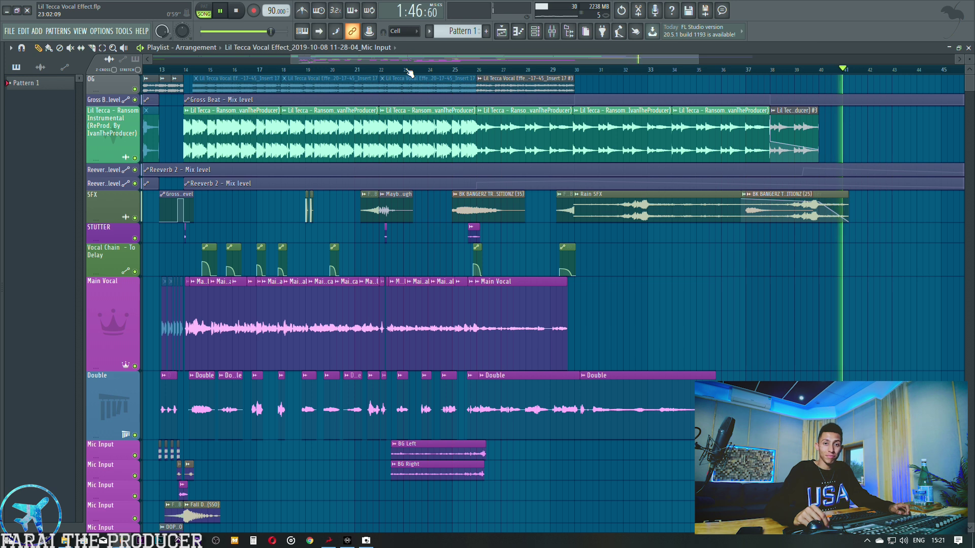
pyautogui.press('space')
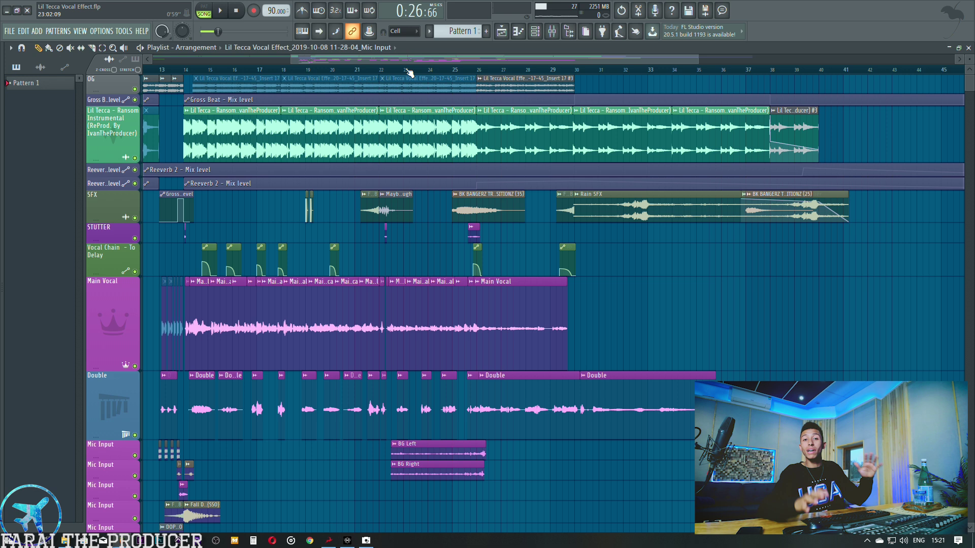
# Set the playback position to 0:34:00, late in bar 13 of the playlist just before the active main vocal clips.
pyautogui.scroll(-2, 403, 67)
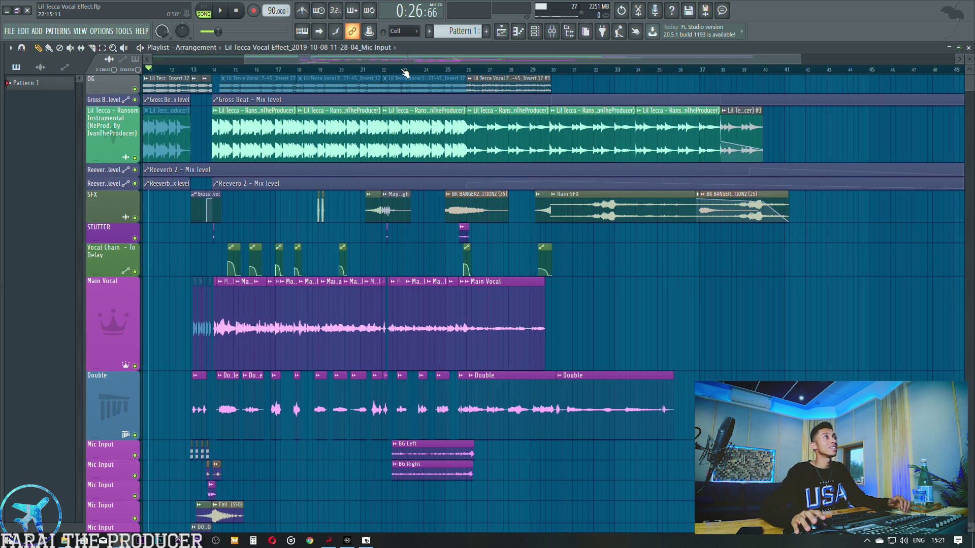
pyautogui.moveTo(395, 60); pyautogui.dragTo(376, 59)
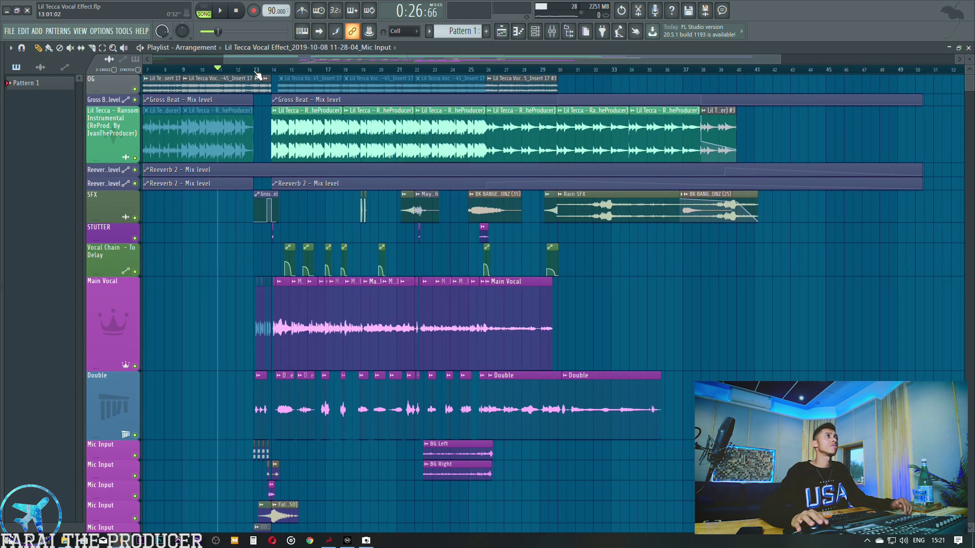
pyautogui.scroll(5, 257, 71)
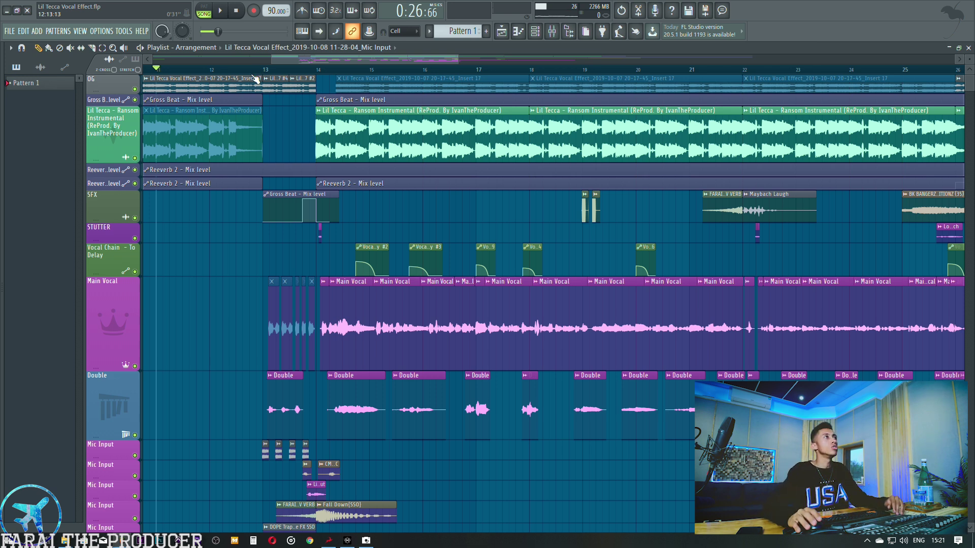
pyautogui.scroll(-5, 258, 75)
pyautogui.click(673, 397)
pyautogui.keyDown('ctrl'); pyautogui.click(828, 401); pyautogui.keyUp('ctrl')
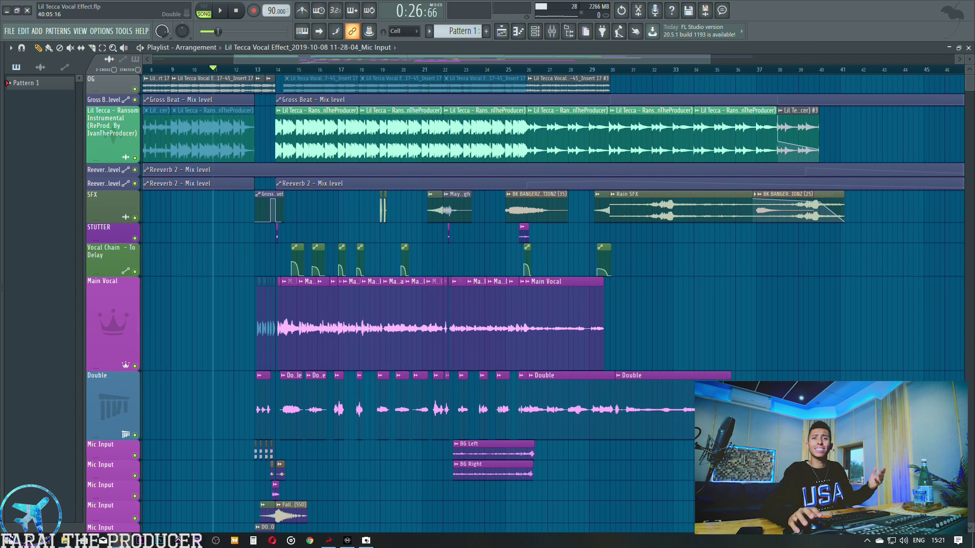
pyautogui.click(659, 218)
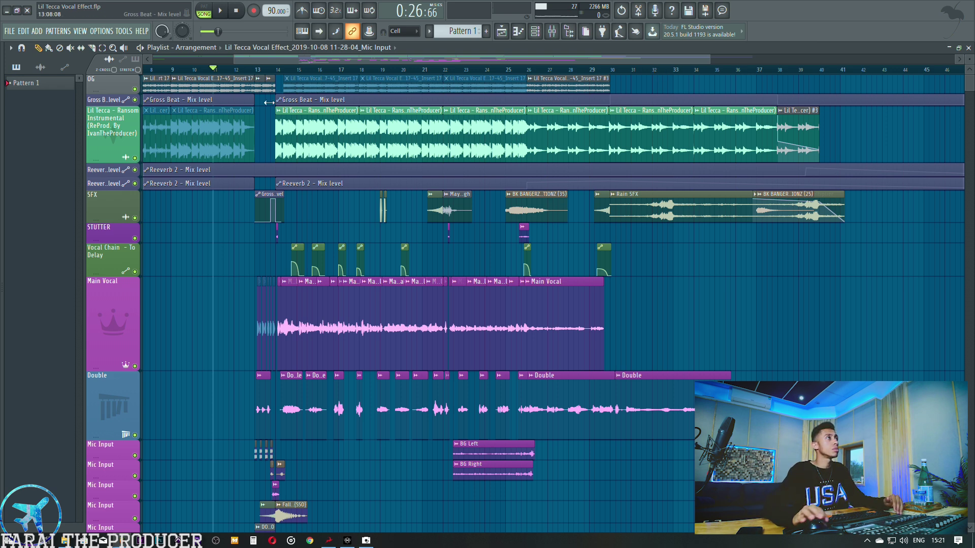
pyautogui.scroll(3, 217, 117)
pyautogui.scroll(2, 217, 117)
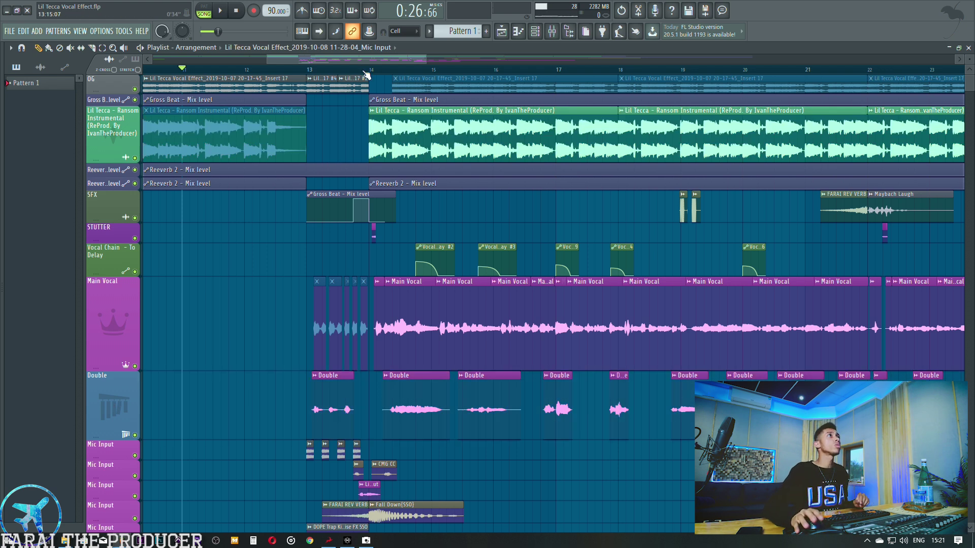
pyautogui.scroll(3, 366, 72)
pyautogui.click(341, 70)
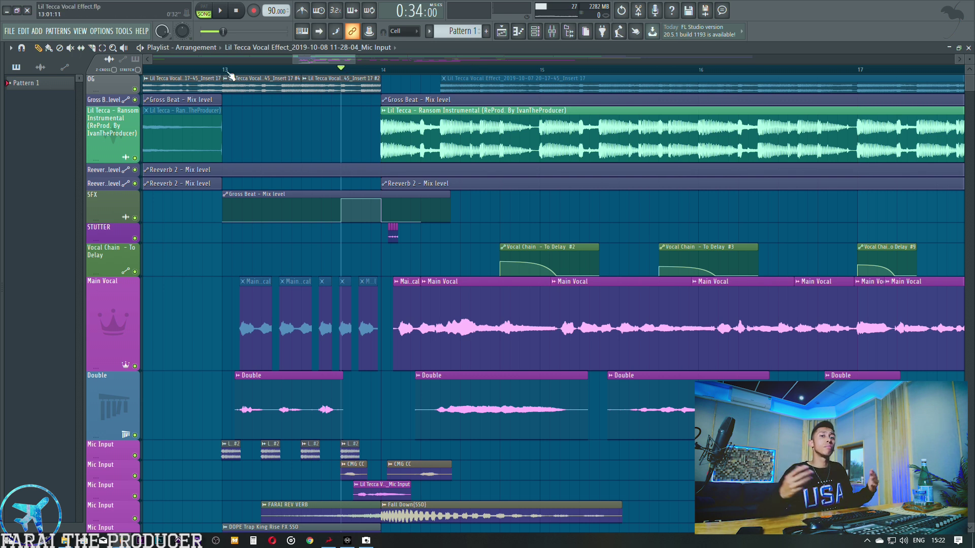
# Display the Vocal Chain track's effect chain in the mixer, with a brief check of the clips in the playlist.
pyautogui.click(552, 35)
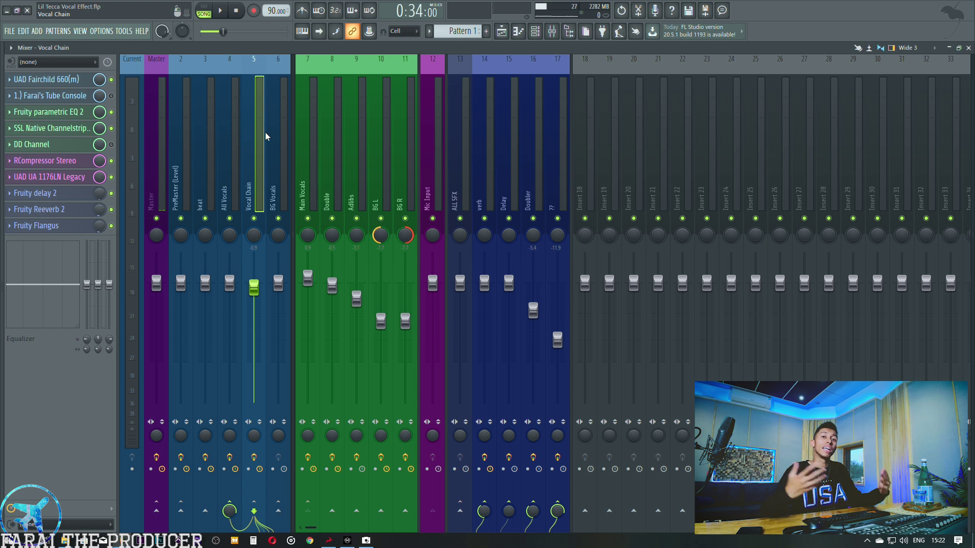
pyautogui.click(501, 32)
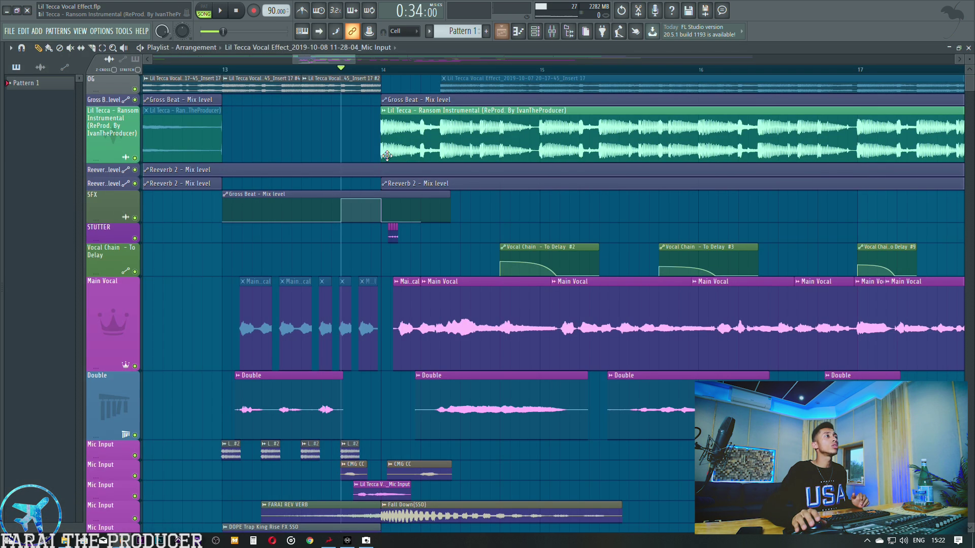
pyautogui.click(552, 32)
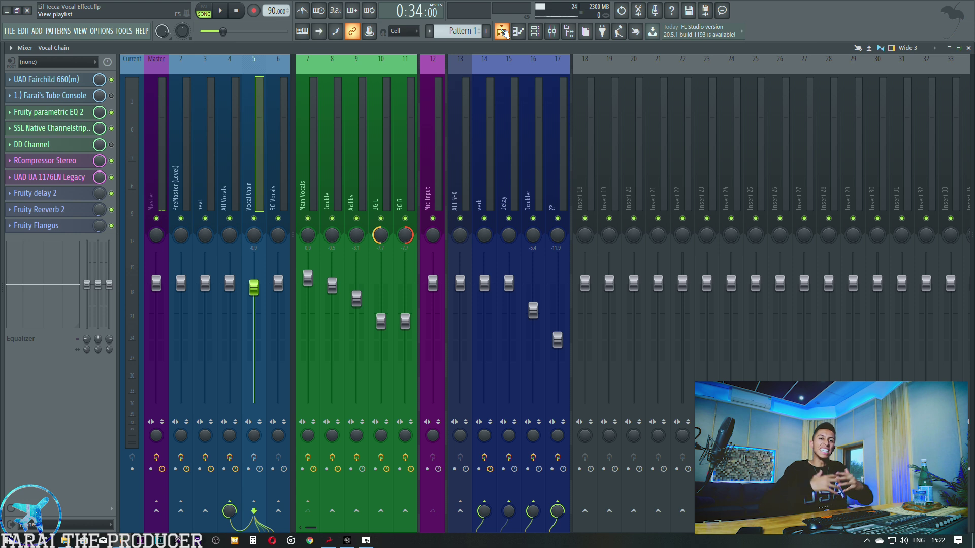
# Audition the section with the Double and beat mixer tracks muted, and again with both tracks unmuted.
pyautogui.press('space')
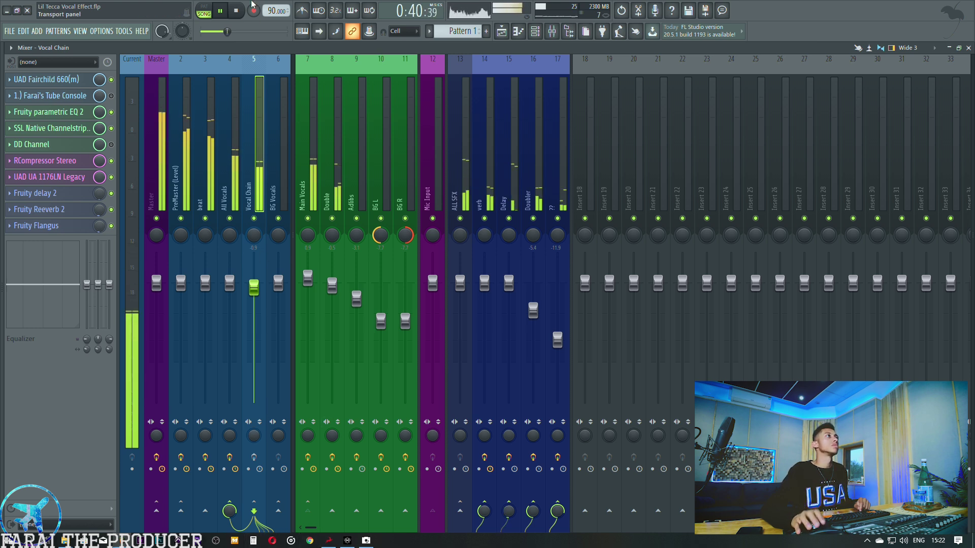
pyautogui.click(332, 218)
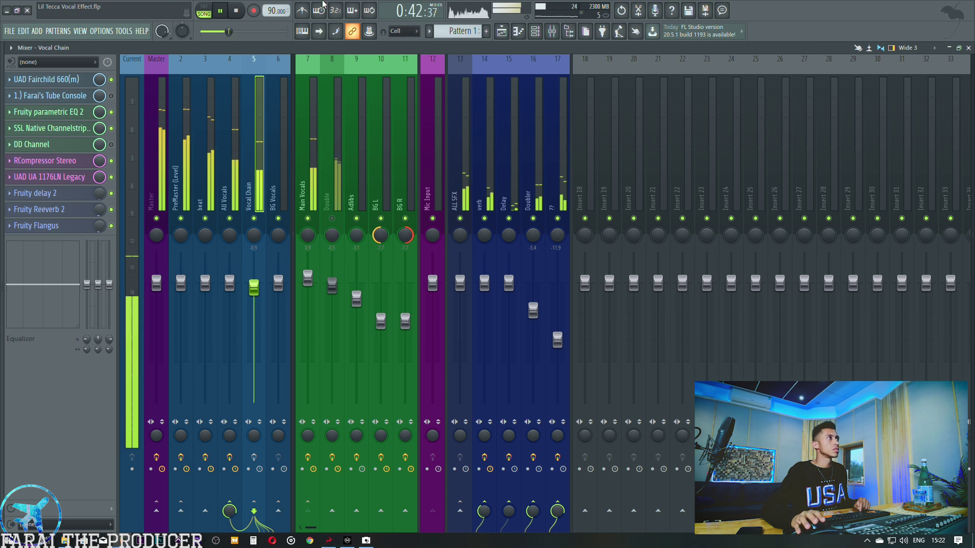
pyautogui.click(206, 218)
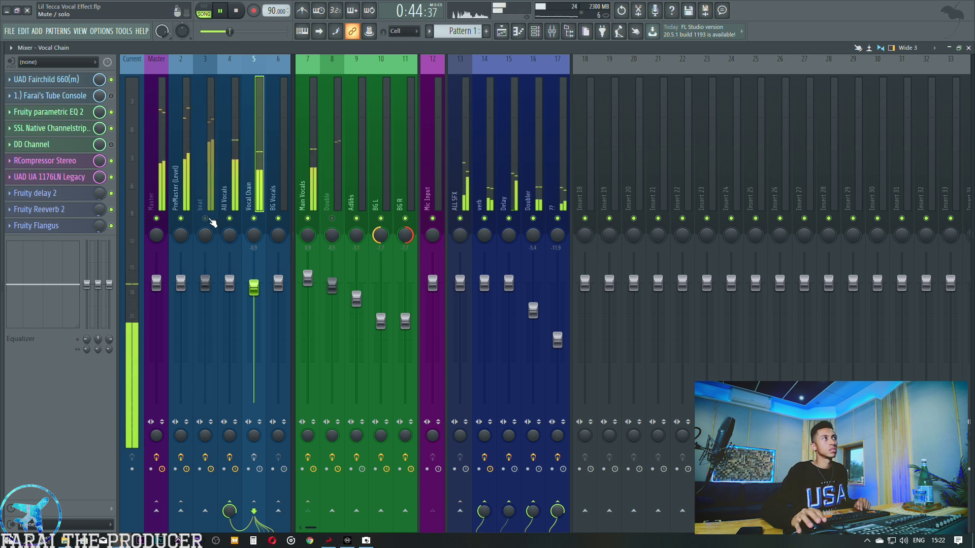
pyautogui.press('space')
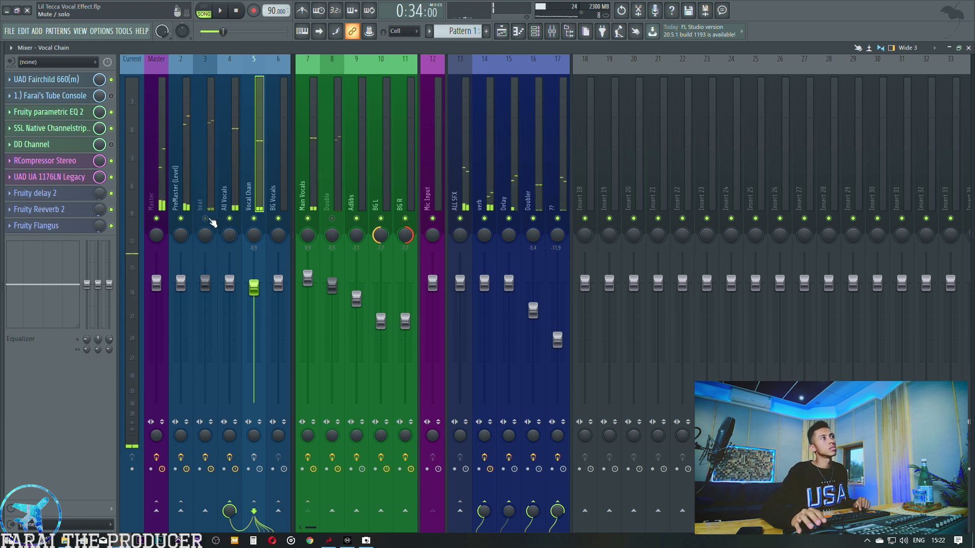
pyautogui.click(205, 218)
pyautogui.click(332, 219)
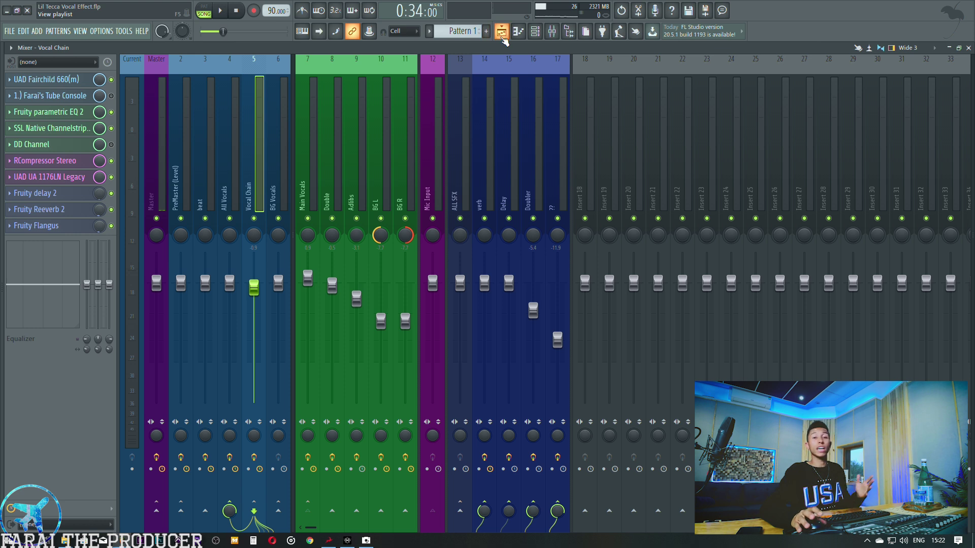
pyautogui.press('space')
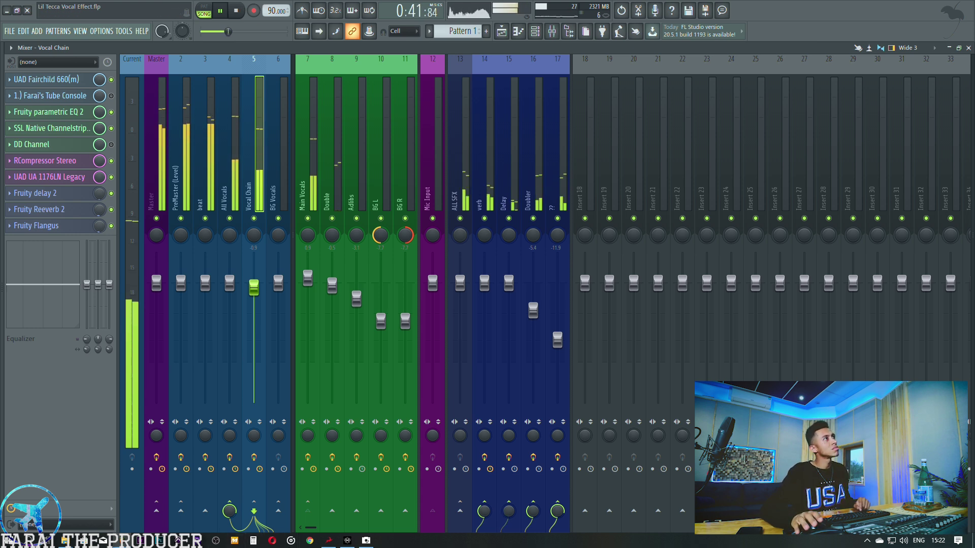
pyautogui.press('space')
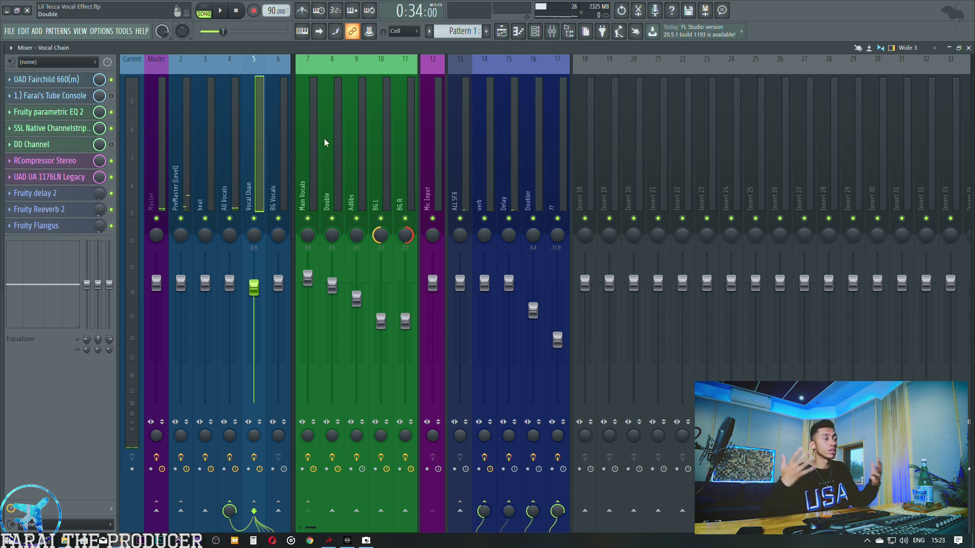
# Select the Main Vocals mixer track, check its clips in the playlist, and return to its effect chain.
pyautogui.click(315, 155)
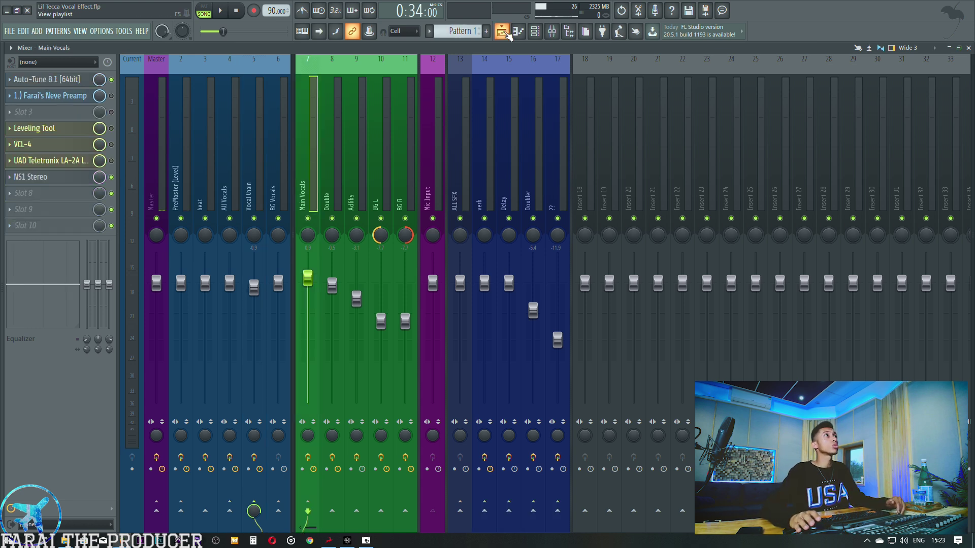
pyautogui.click(508, 36)
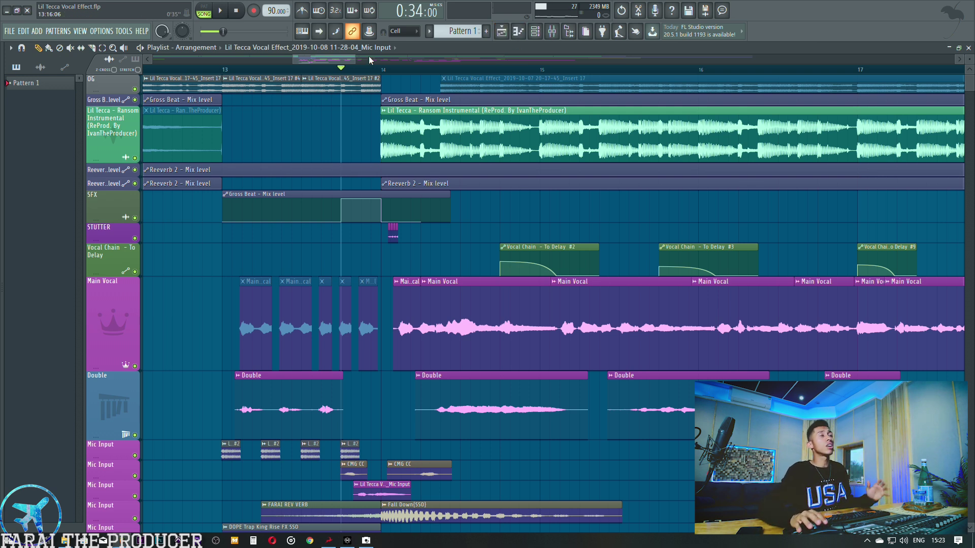
pyautogui.scroll(-3, 386, 71)
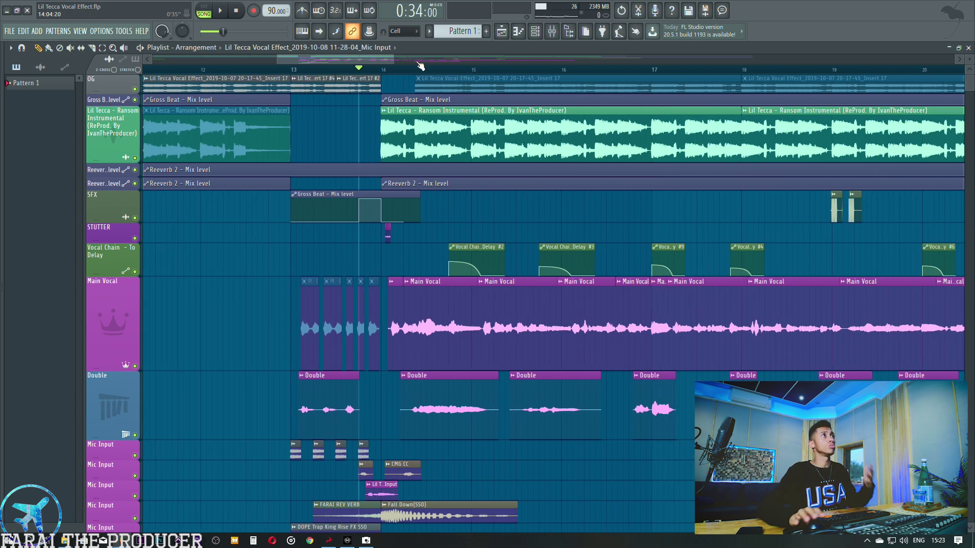
pyautogui.click(551, 32)
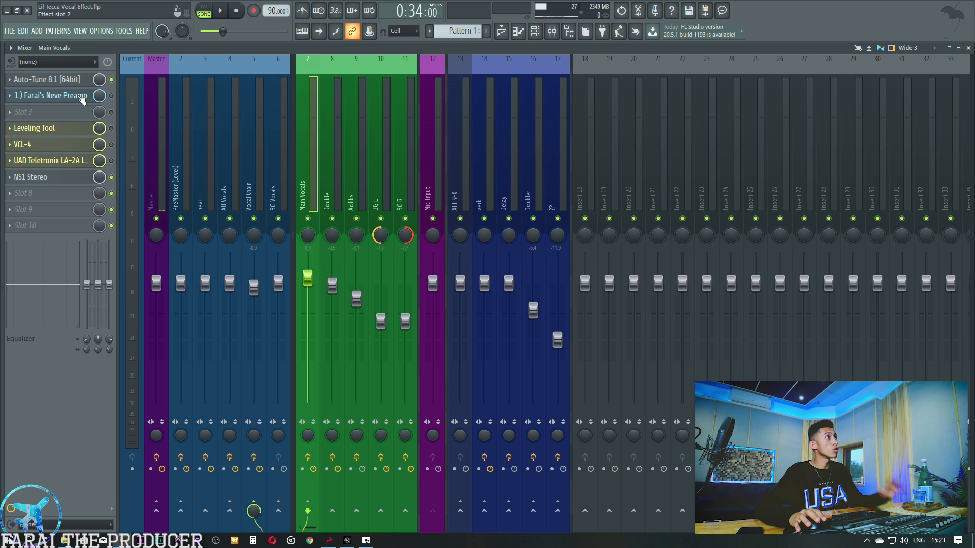
# Review the Auto-Tune 8.1 settings on the Main Vocals track and close the plugin window.
pyautogui.click(73, 81)
pyautogui.moveTo(396, 112); pyautogui.dragTo(480, 109)
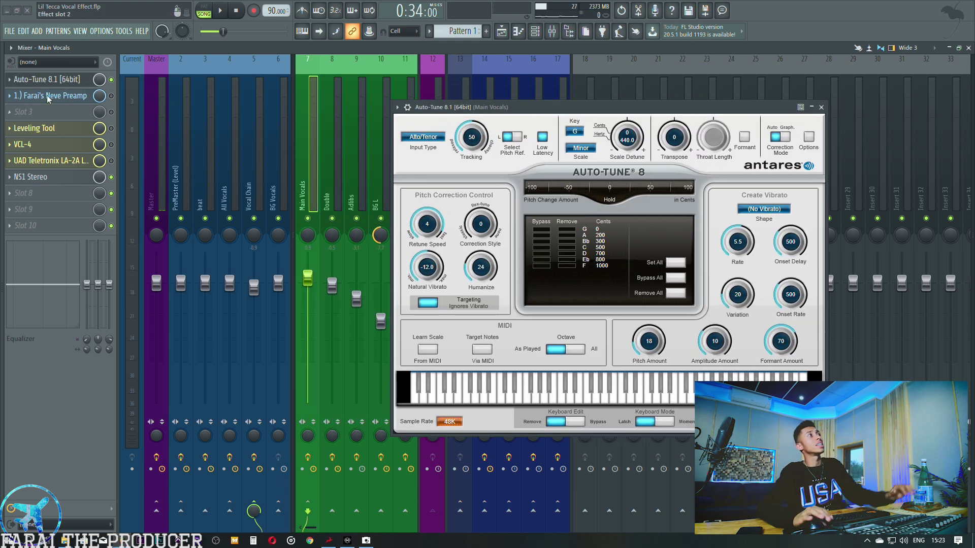
pyautogui.click(50, 80)
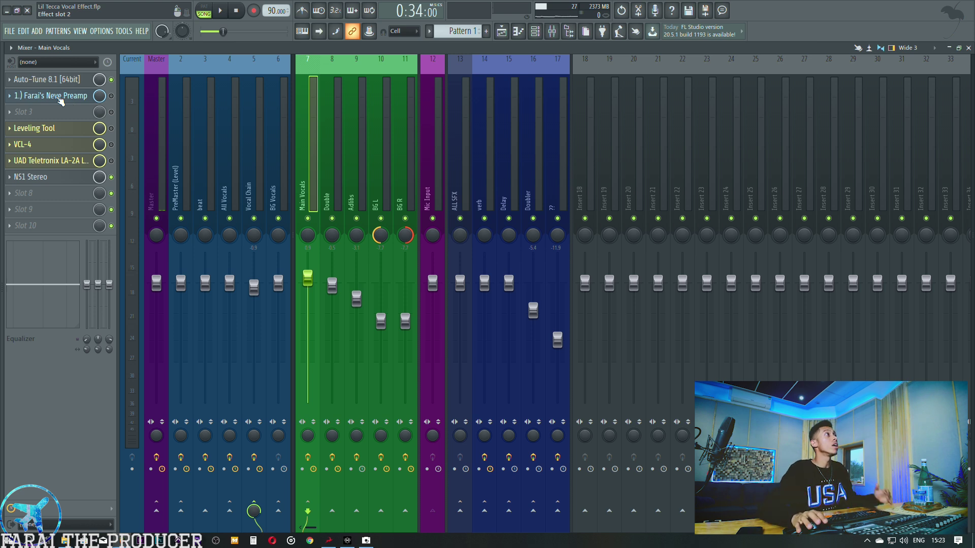
# Open the Neve Preamp effect on the Main Vocals track and place its window clear of the track's effect chain.
pyautogui.click(59, 98)
pyautogui.moveTo(591, 113); pyautogui.dragTo(643, 113)
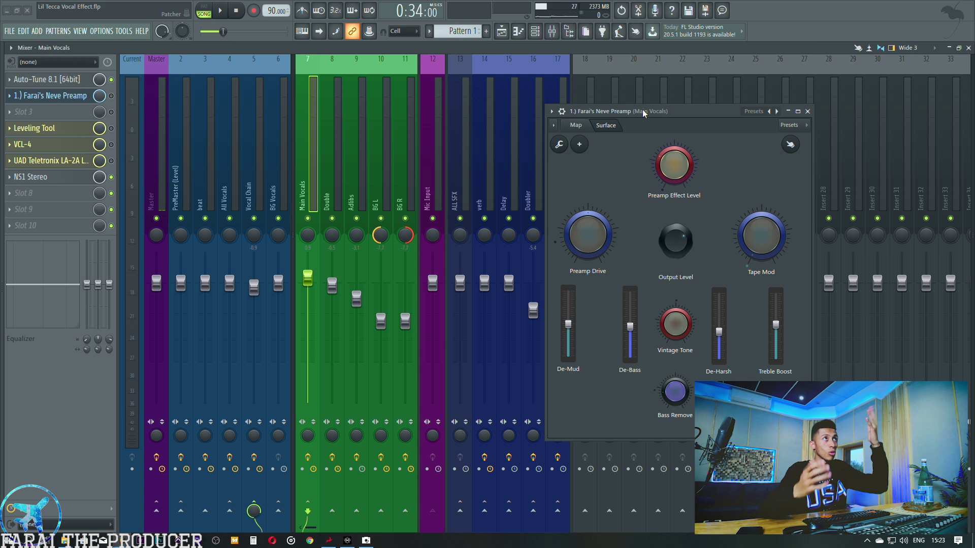
# Review the Neve Preamp's internal effect map and its control surface, and close the plugin window.
pyautogui.moveTo(643, 111); pyautogui.dragTo(650, 109)
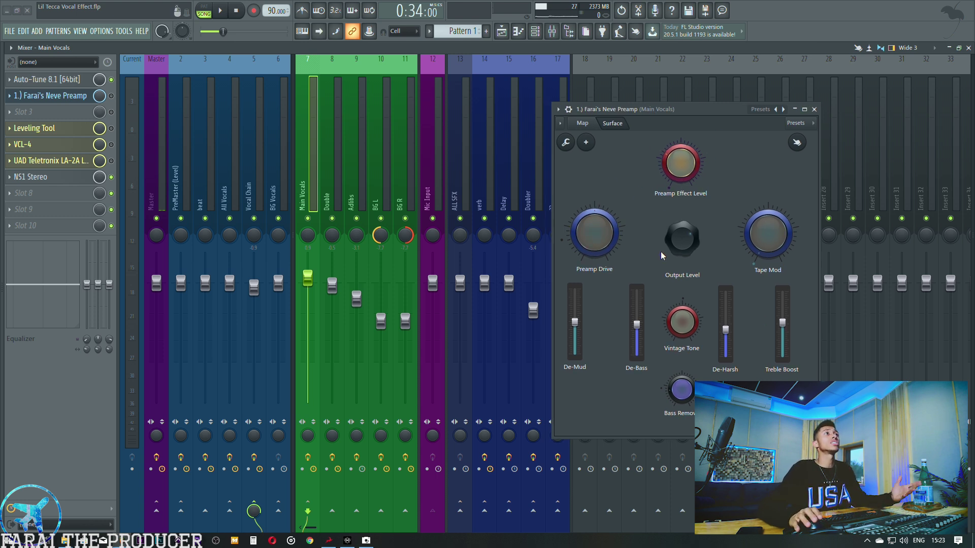
pyautogui.click(582, 123)
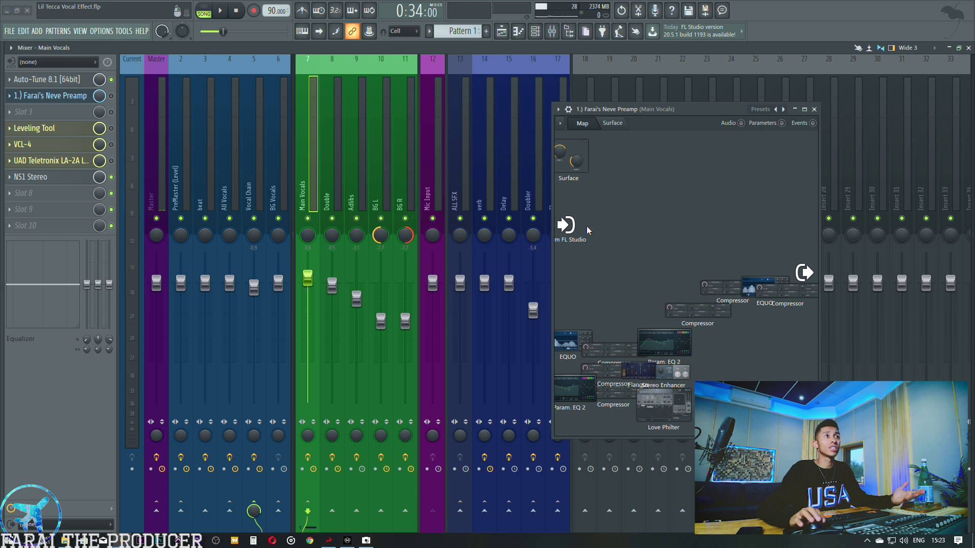
pyautogui.click(613, 123)
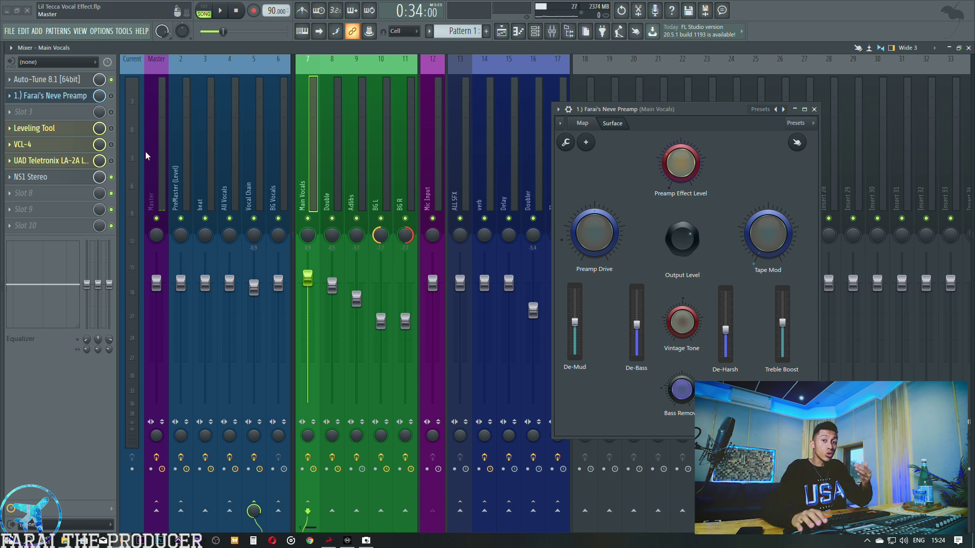
pyautogui.click(55, 96)
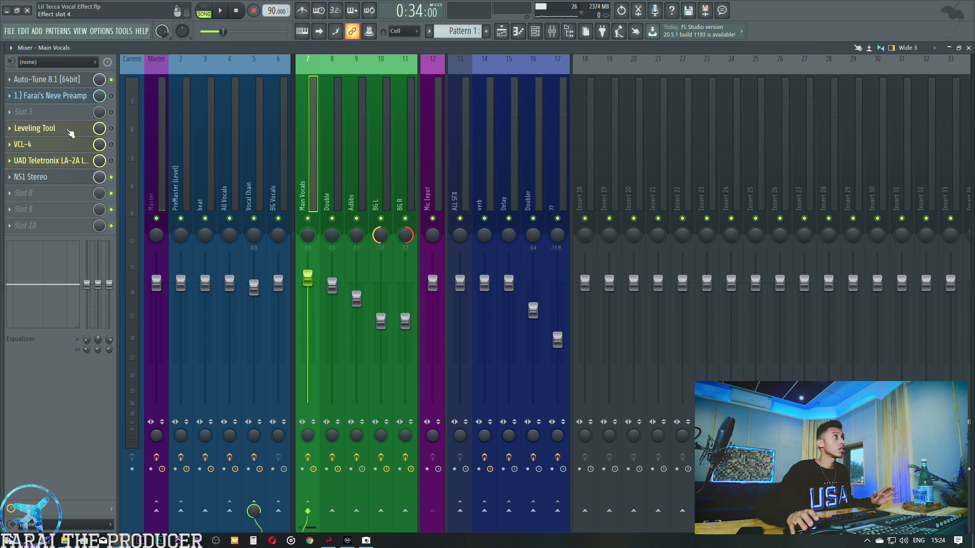
# Review the Leveling Tool and VCL-4 compressor settings on the Main Vocals track, closing each plugin window after viewing.
pyautogui.click(70, 133)
pyautogui.moveTo(392, 326); pyautogui.dragTo(418, 239)
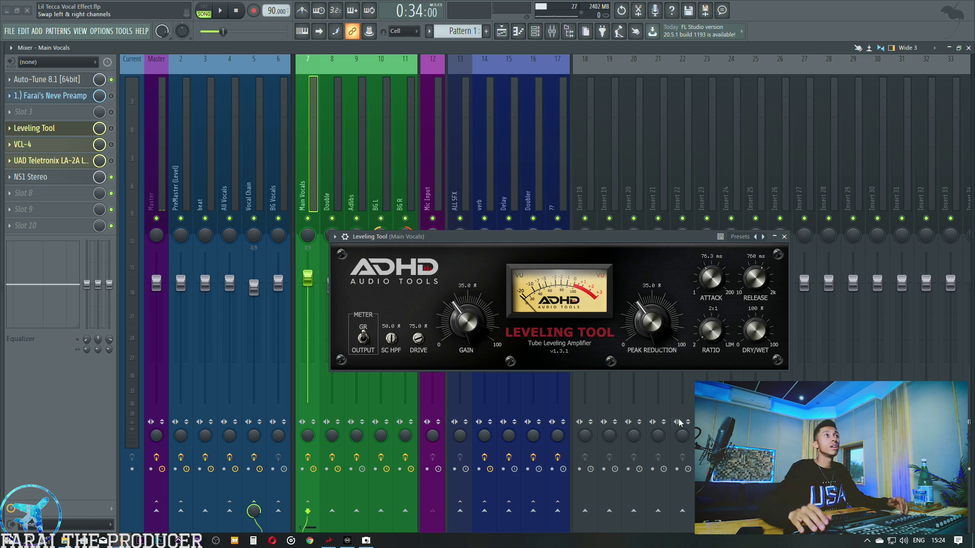
pyautogui.click(36, 129)
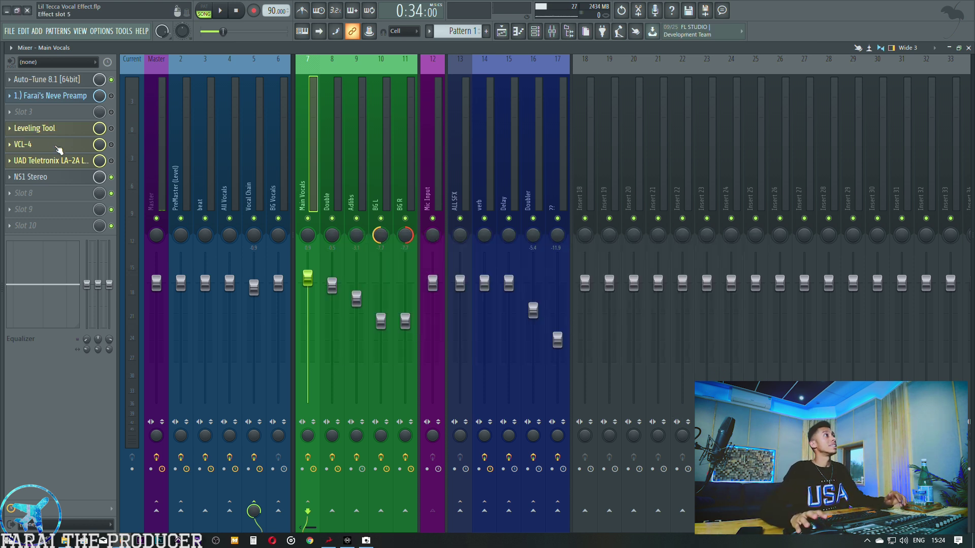
pyautogui.click(35, 145)
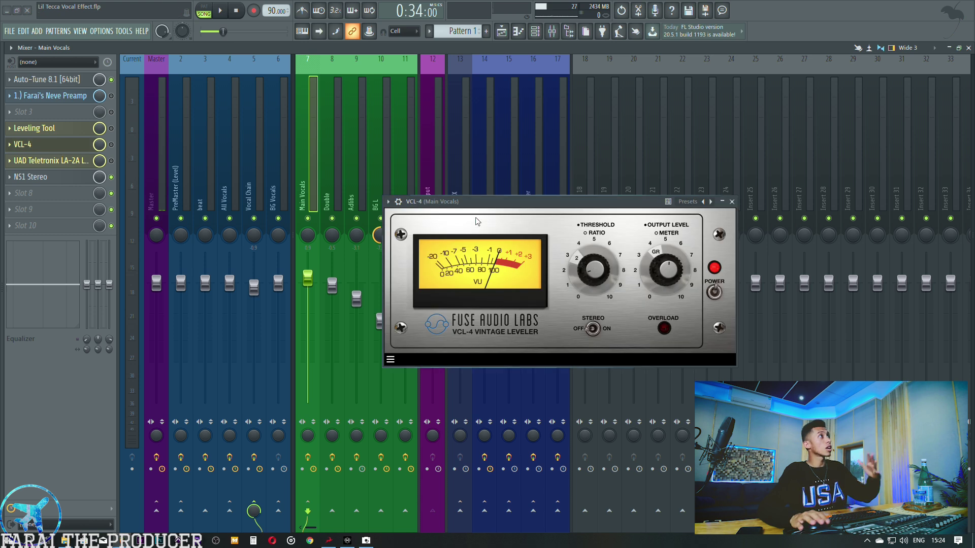
pyautogui.moveTo(477, 202); pyautogui.dragTo(478, 229)
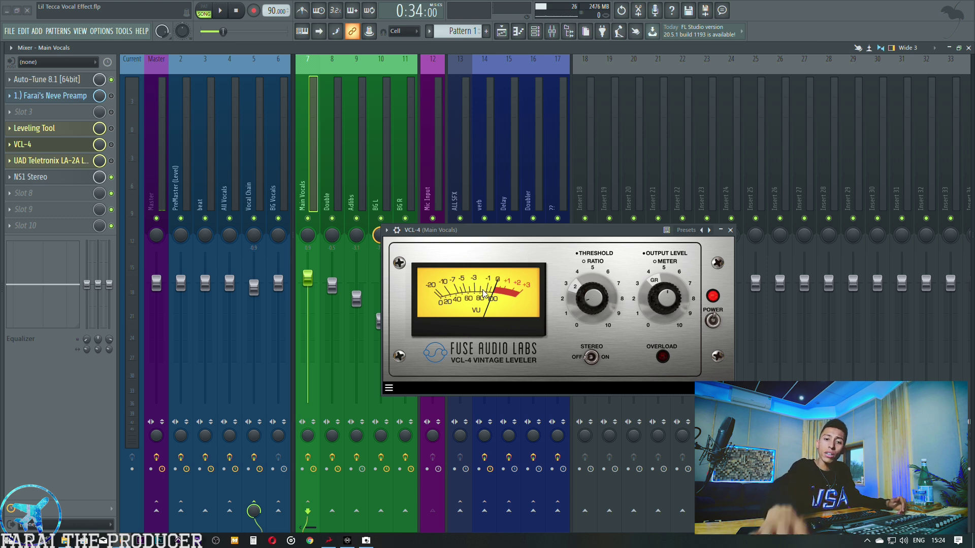
pyautogui.click(30, 145)
# Review the UAD Teletronix LA-2A and NS1 Stereo settings on the Main Vocals track, closing each plugin window after viewing.
pyautogui.click(51, 160)
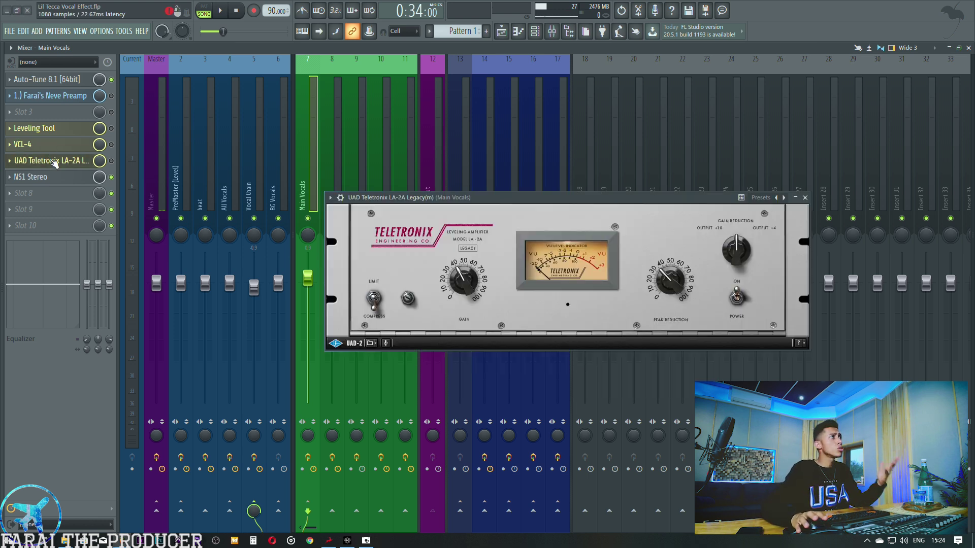
pyautogui.moveTo(453, 198); pyautogui.dragTo(450, 173)
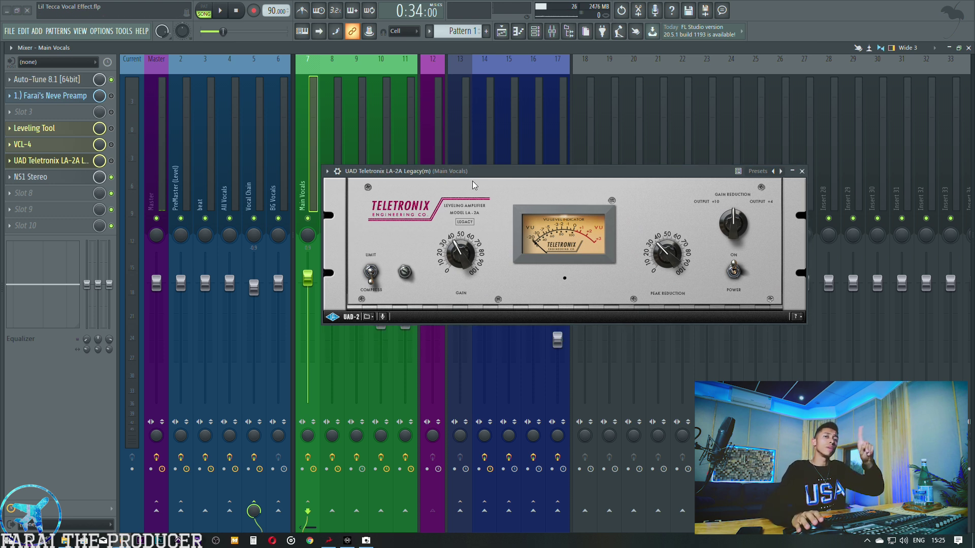
pyautogui.click(73, 161)
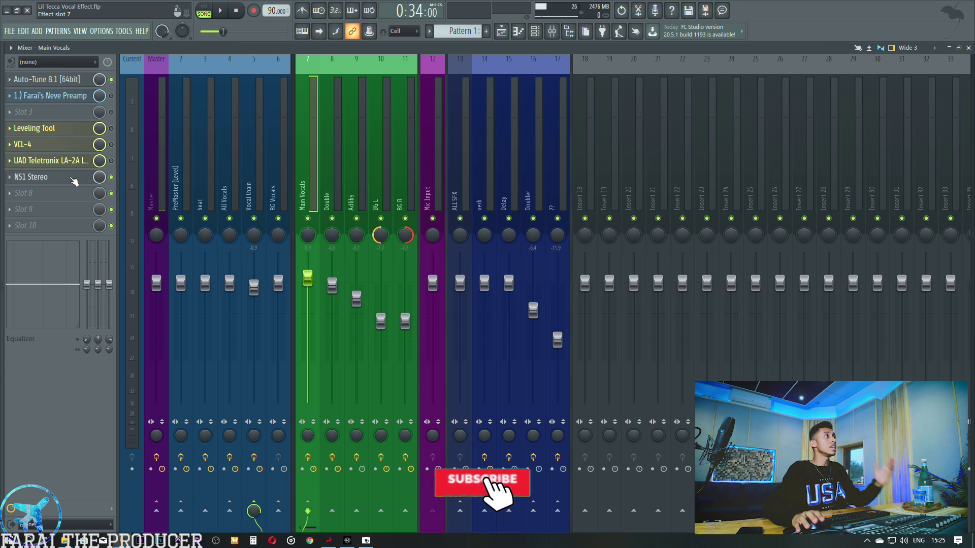
pyautogui.click(74, 181)
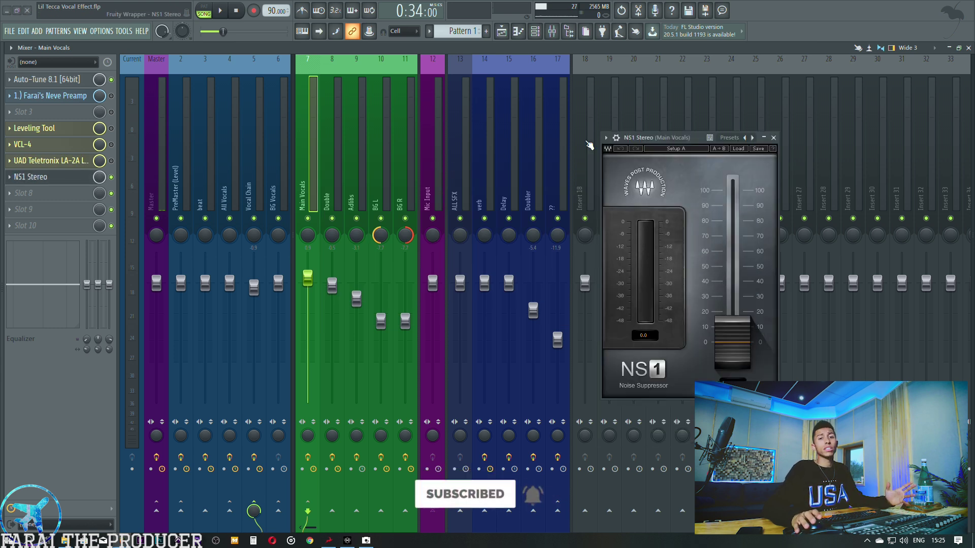
pyautogui.click(66, 179)
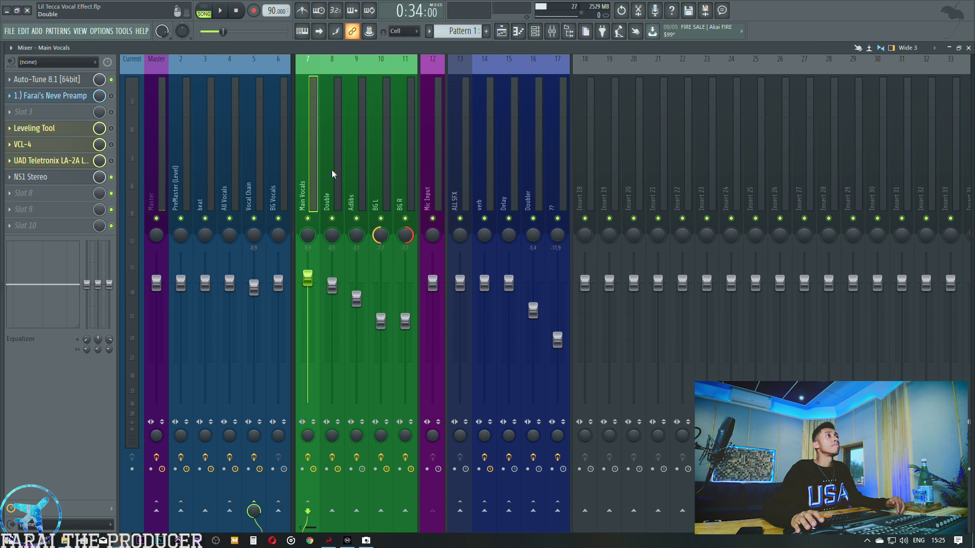
# Select the Mic Input mixer track and look through its available audio inputs without assigning one.
pyautogui.click(433, 163)
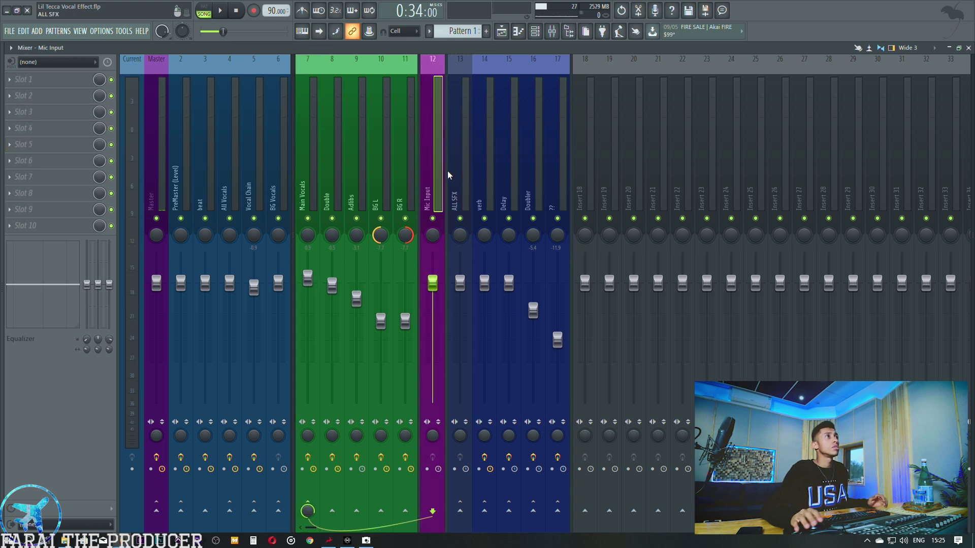
pyautogui.click(56, 62)
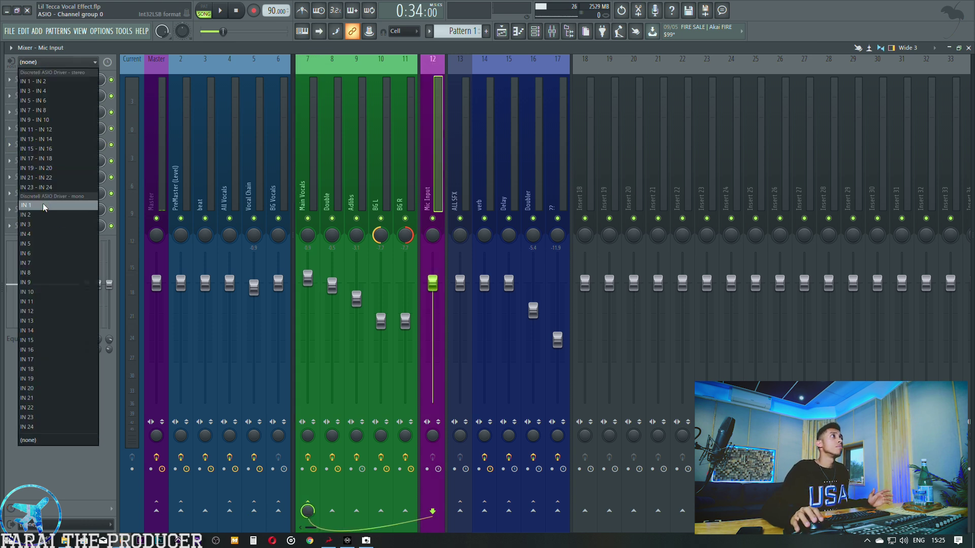
pyautogui.click(435, 193)
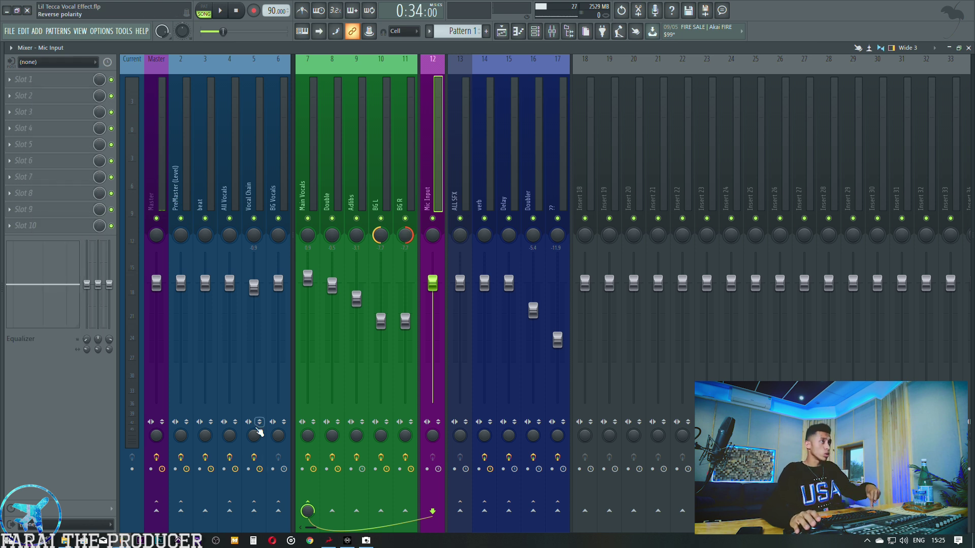
# Go over the Mic Input track's routing to the vocal tracks and check the arrangement's clips in the playlist, returning to the mixer.
pyautogui.keyDown('shift'); pyautogui.click(332, 512); pyautogui.keyUp('shift')
pyautogui.keyDown('shift'); pyautogui.click(357, 511); pyautogui.keyUp('shift')
pyautogui.keyDown('shift'); pyautogui.click(381, 512); pyautogui.keyUp('shift')
pyautogui.keyDown('shift'); pyautogui.click(405, 512); pyautogui.keyUp('shift')
pyautogui.keyDown('shift'); pyautogui.click(308, 511); pyautogui.keyUp('shift')
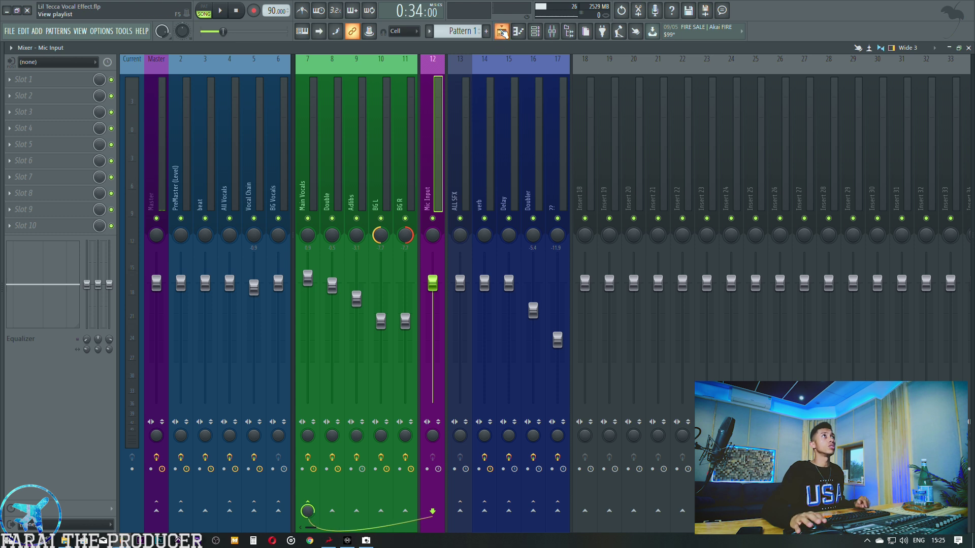
pyautogui.click(501, 31)
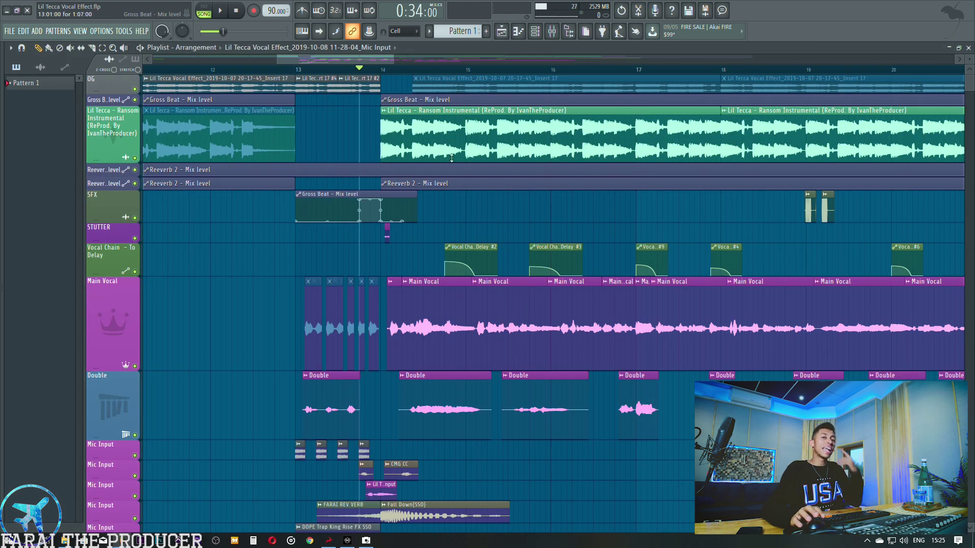
pyautogui.click(552, 32)
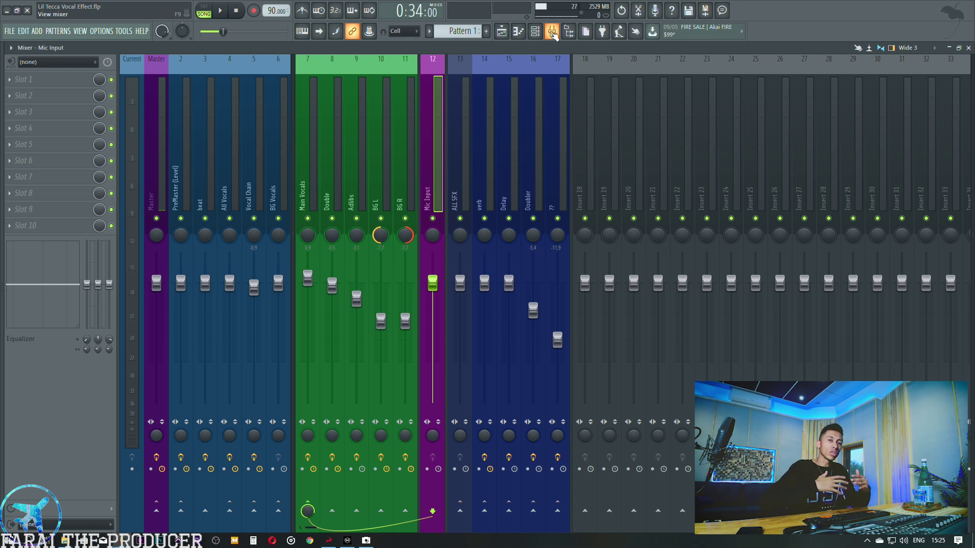
# Compare the effects and routing of the Double, Main Vocals, BG R and BG Vocals mixer tracks, ending on Main Vocals.
pyautogui.click(333, 155)
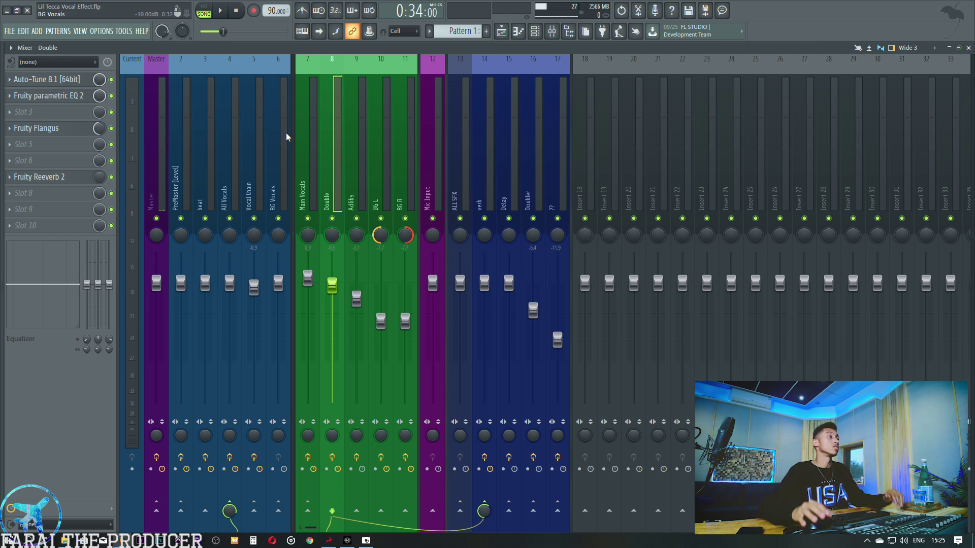
pyautogui.click(309, 158)
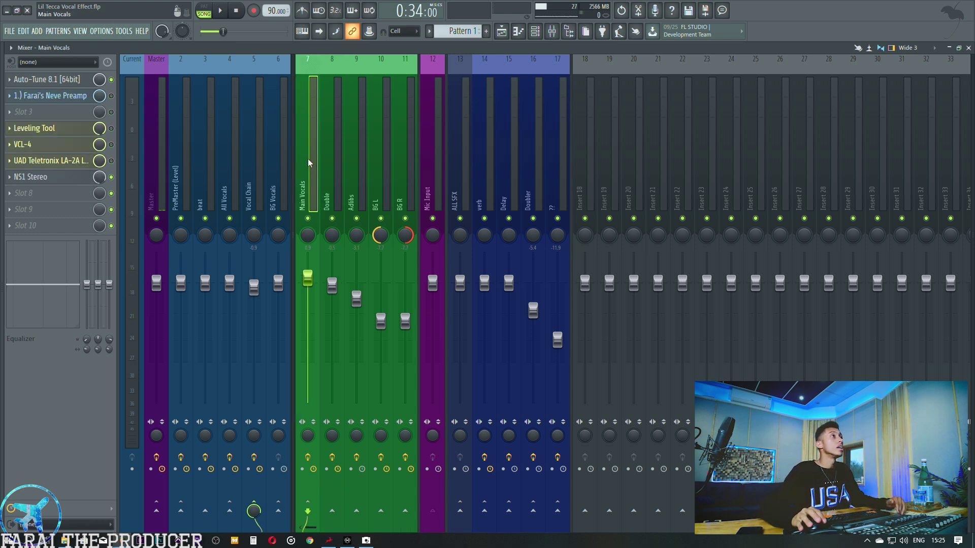
pyautogui.click(347, 189)
pyautogui.click(334, 181)
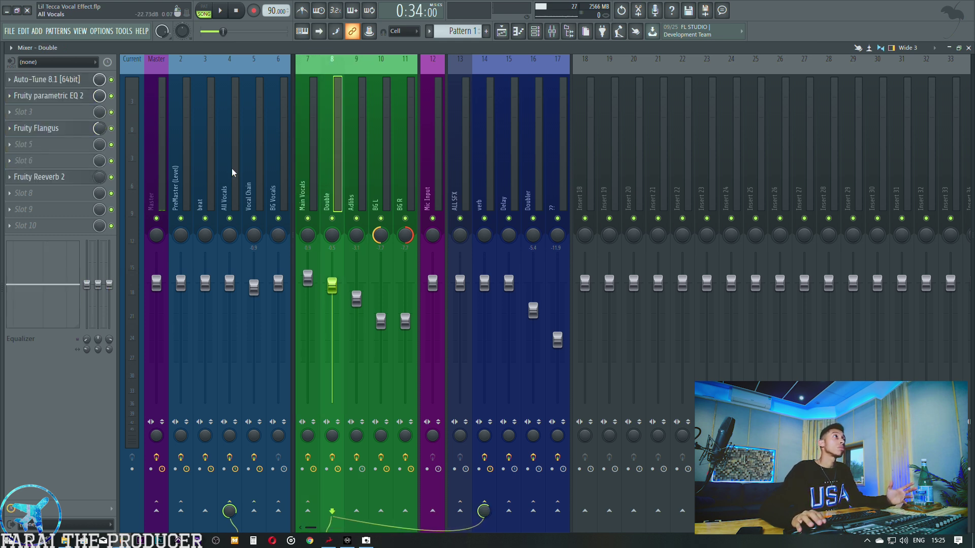
pyautogui.click(370, 189)
pyautogui.click(400, 192)
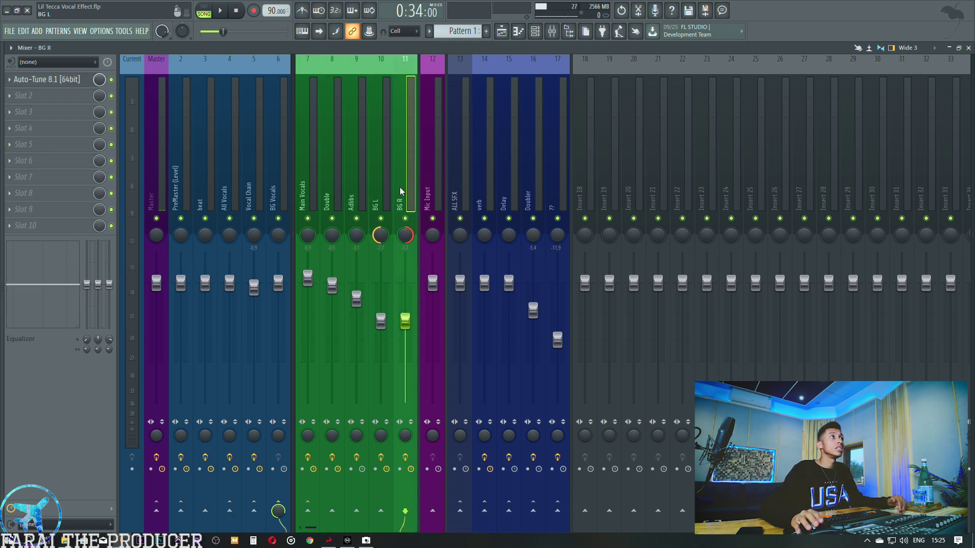
pyautogui.click(281, 186)
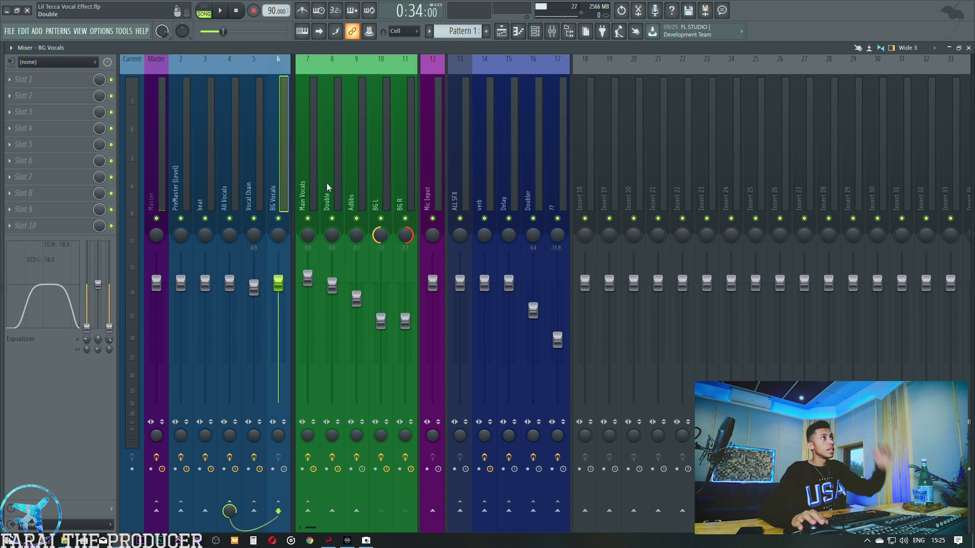
pyautogui.click(300, 173)
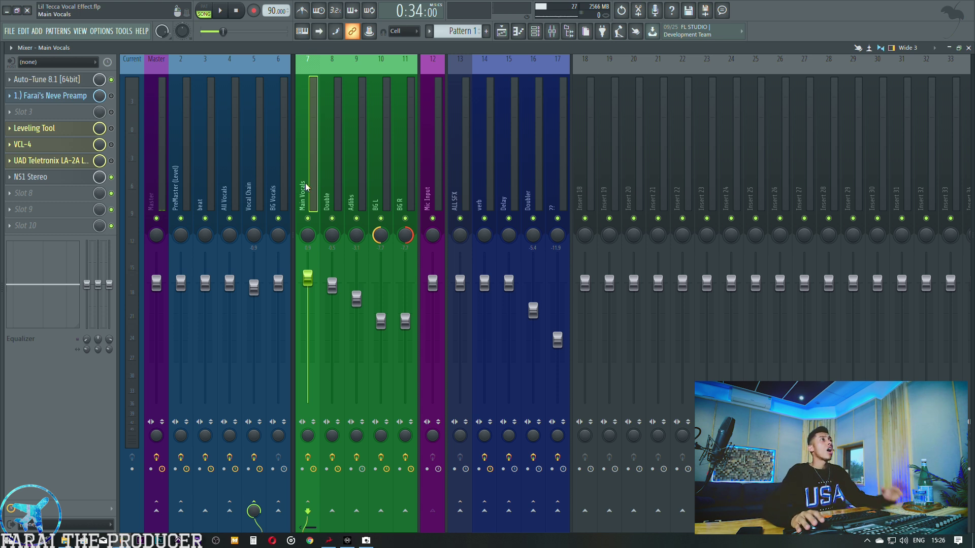
# Select the Vocal Chain mixer track and review its UAD Fairchild 660 settings, closing the plugin window when finished.
pyautogui.click(257, 187)
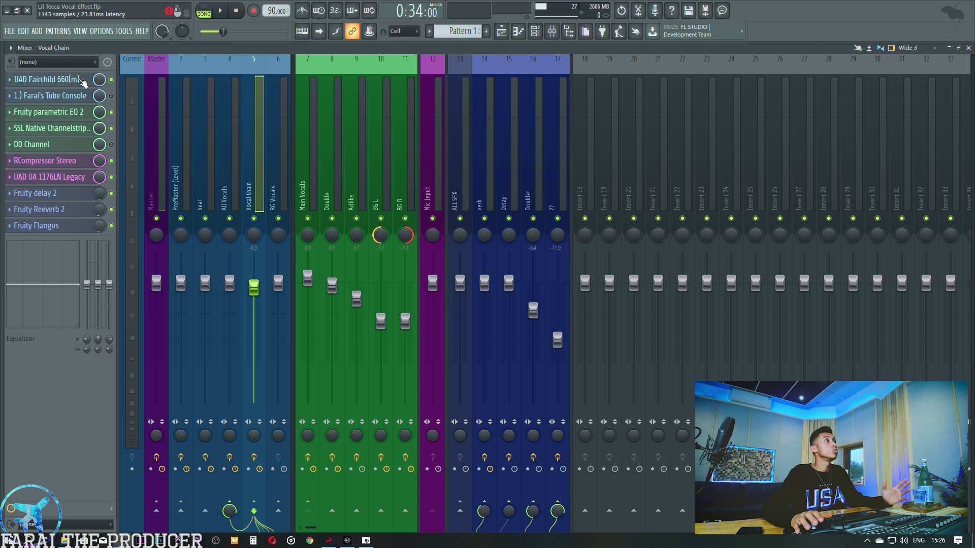
pyautogui.click(82, 81)
pyautogui.moveTo(578, 111); pyautogui.dragTo(565, 69)
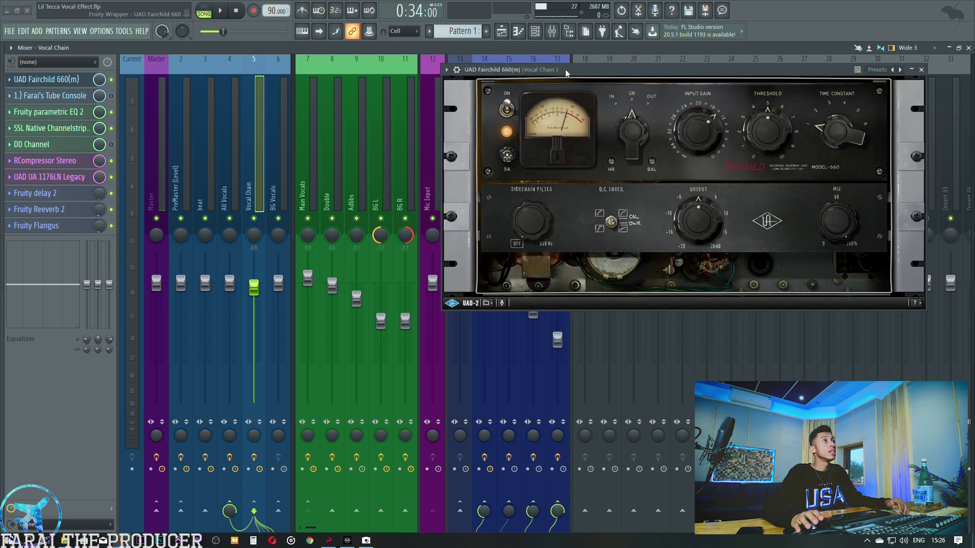
pyautogui.moveTo(565, 69); pyautogui.dragTo(573, 81)
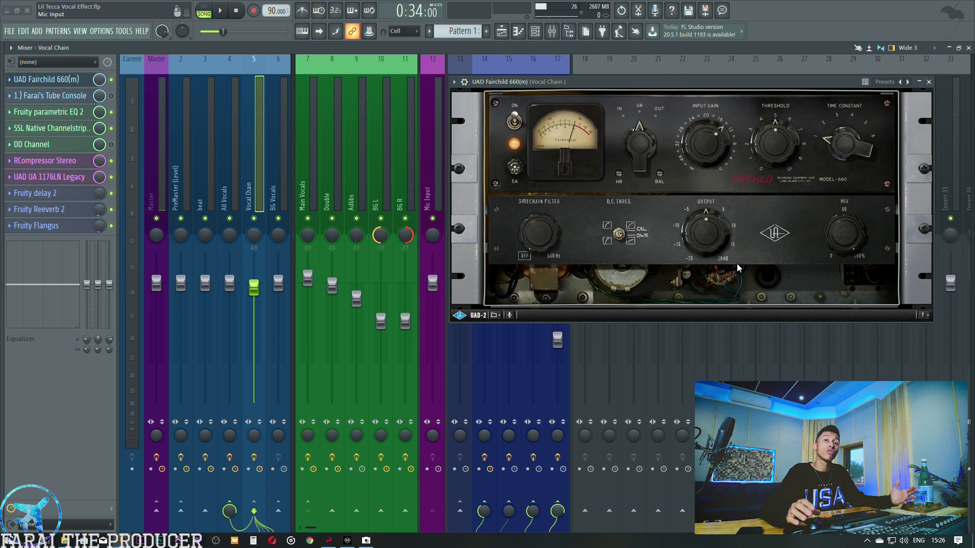
pyautogui.moveTo(526, 82); pyautogui.dragTo(534, 67)
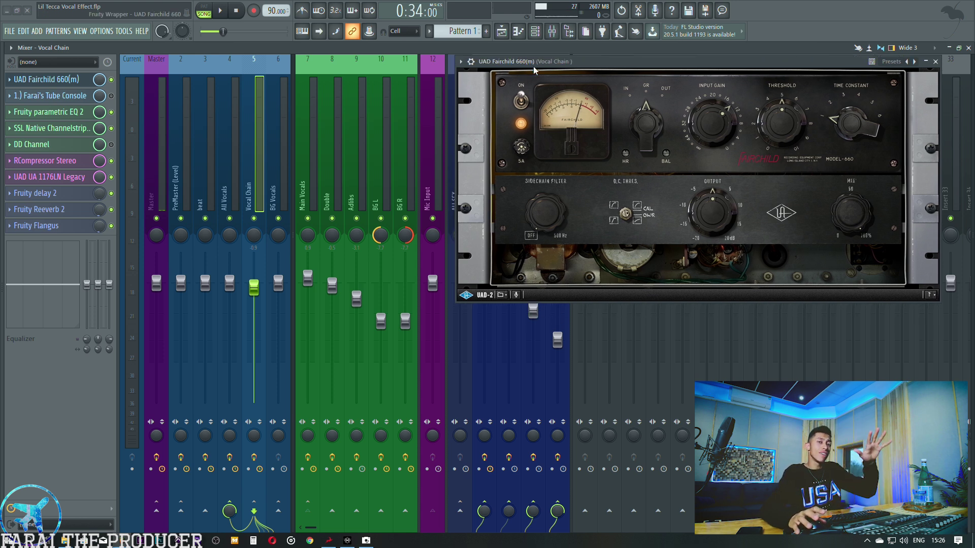
pyautogui.click(46, 80)
# Review the Tube Console's controls on the Vocal Chain track and close the plugin window.
pyautogui.click(51, 95)
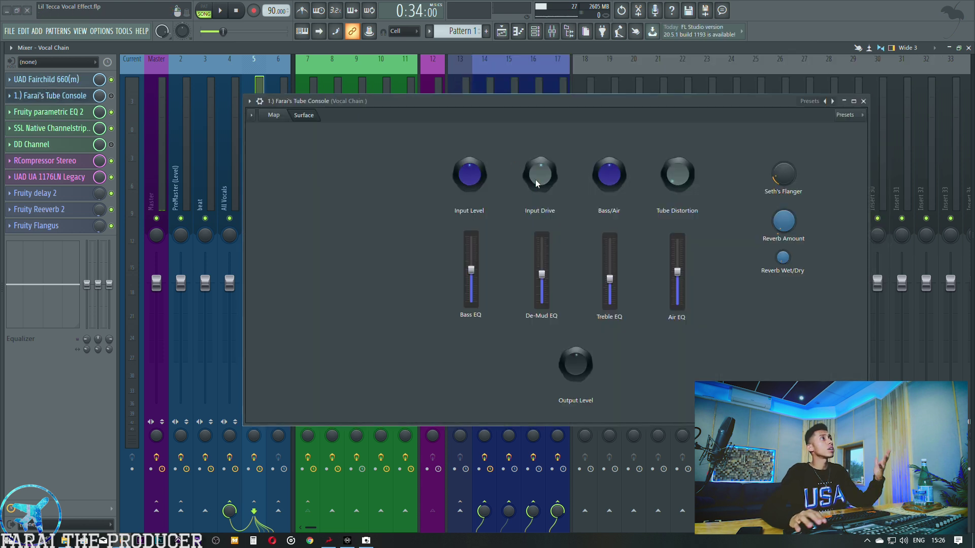
pyautogui.moveTo(535, 106); pyautogui.dragTo(571, 99)
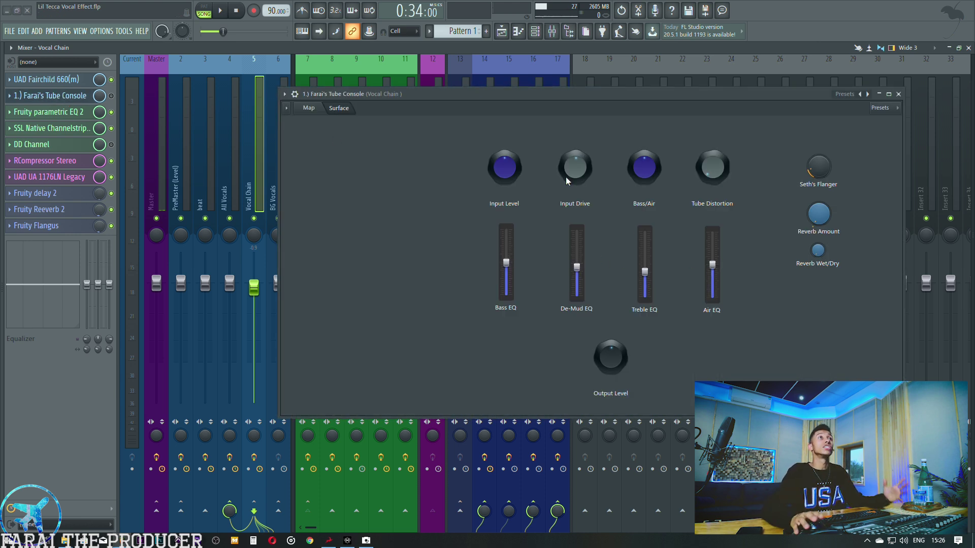
pyautogui.click(61, 96)
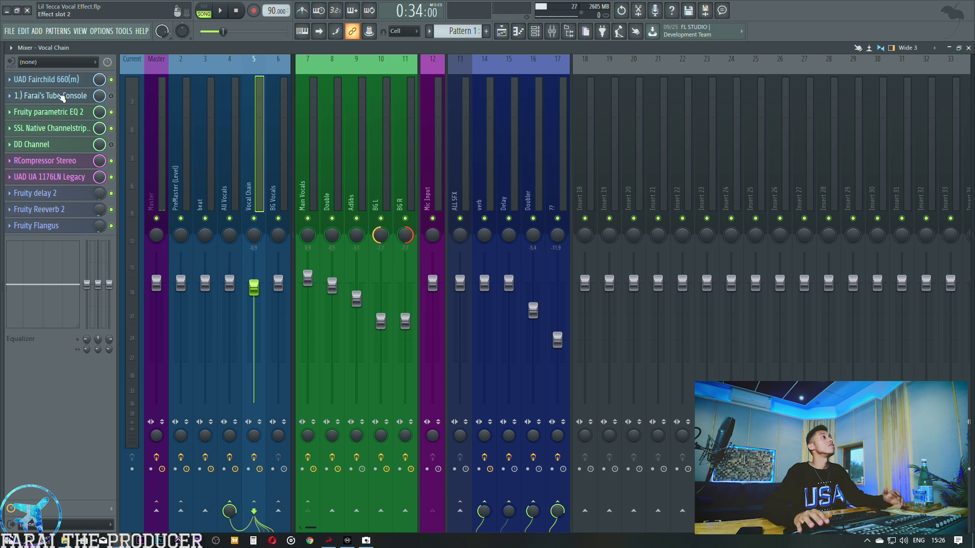
# Open Fruity parametric EQ 2 on the Vocal Chain track and play the arrangement from 0:31 with the playlist shown.
pyautogui.click(63, 113)
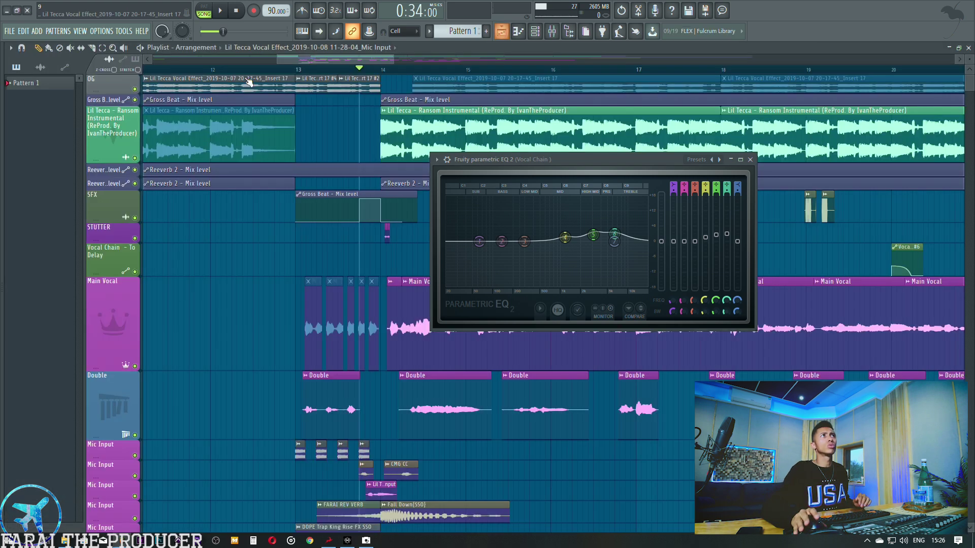
pyautogui.click(502, 31)
pyautogui.click(265, 70)
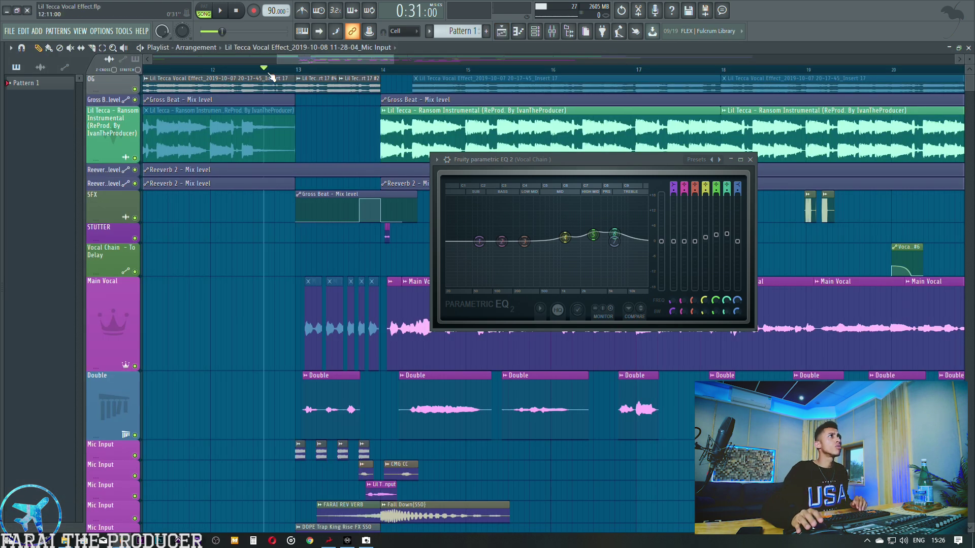
pyautogui.scroll(4, 265, 75)
pyautogui.press('space')
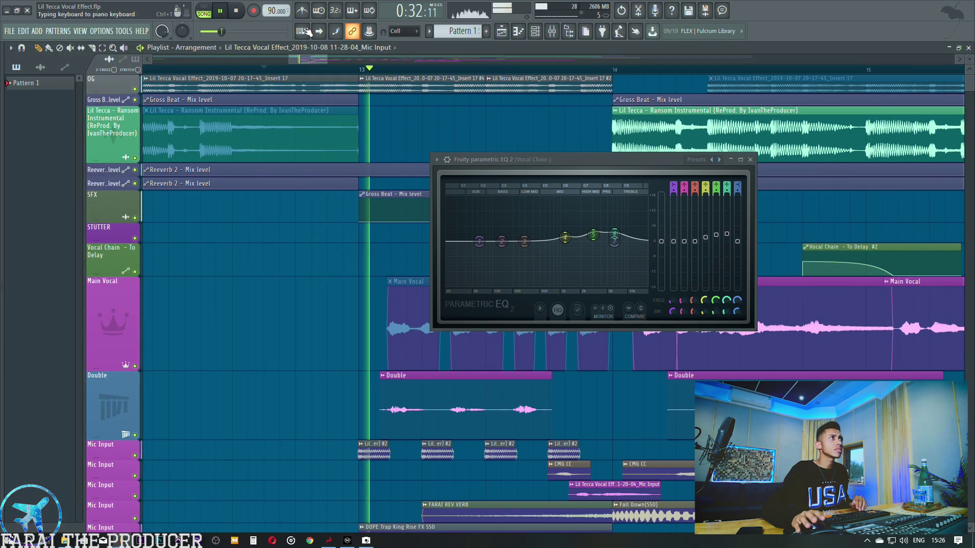
# Replay the arrangement from about 0:30 with the parametric EQ open and stop playback.
pyautogui.press('space')
pyautogui.click(233, 69)
pyautogui.press('space')
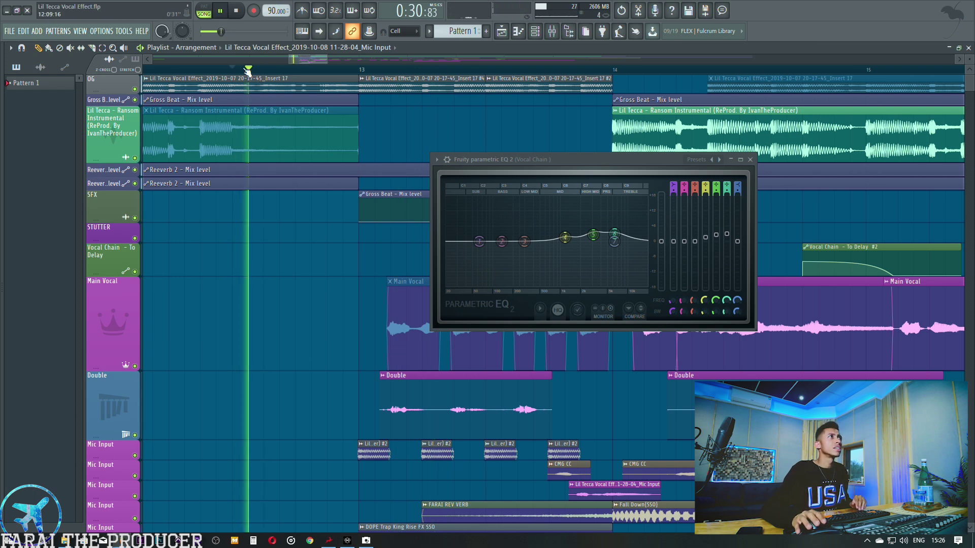
pyautogui.press('space')
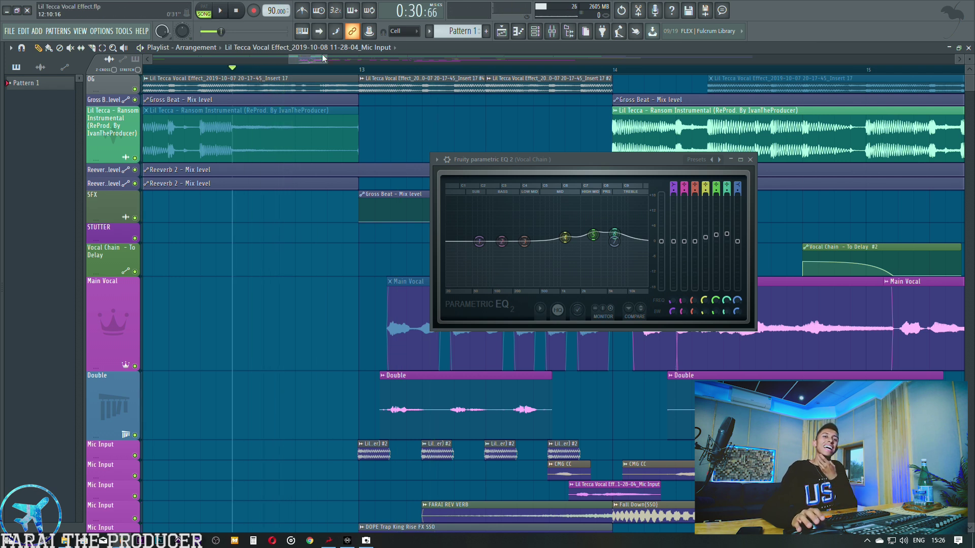
# Return to the mixer, inspect the Vocal Chain parametric EQ curve at full size, and briefly reopen the UAD Fairchild 660 window.
pyautogui.click(552, 31)
pyautogui.click(66, 112)
pyautogui.moveTo(569, 244)
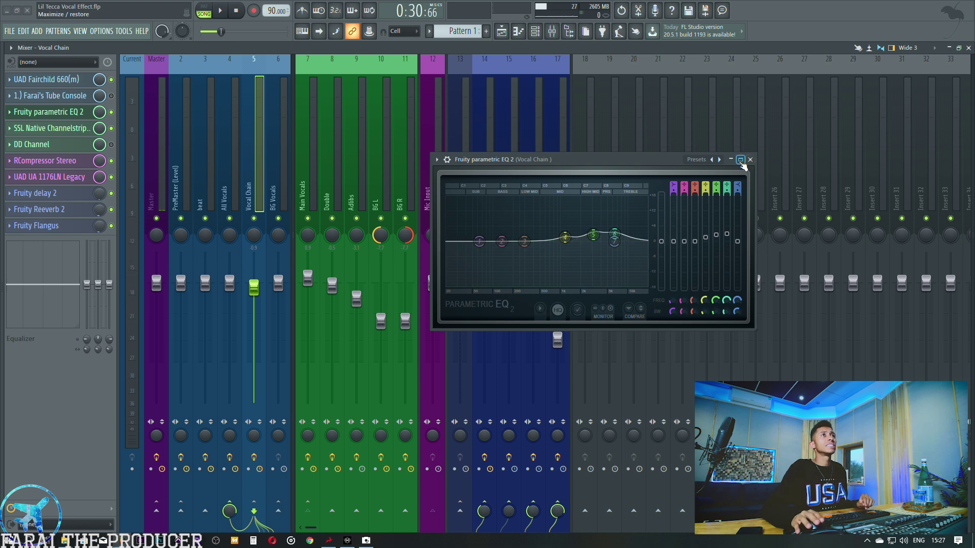
pyautogui.click(741, 160)
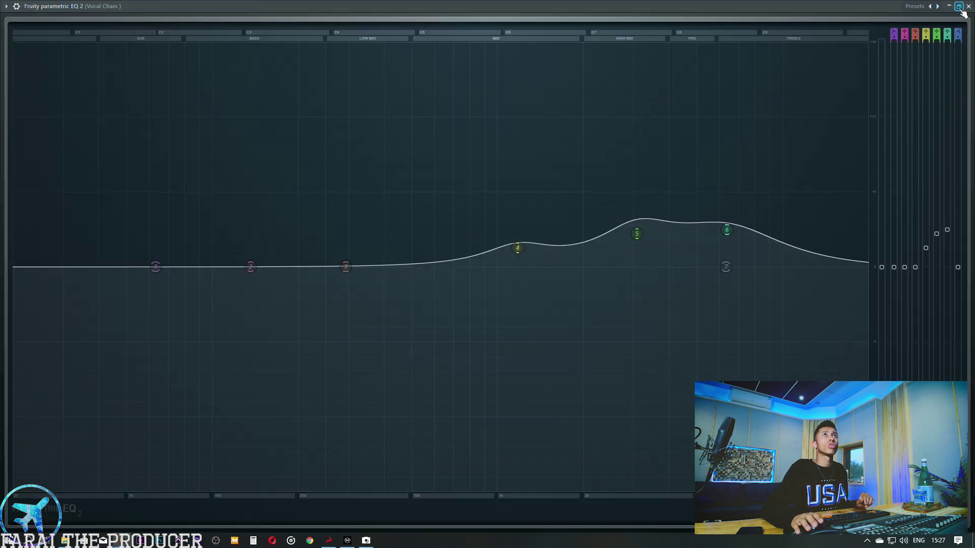
pyautogui.click(959, 6)
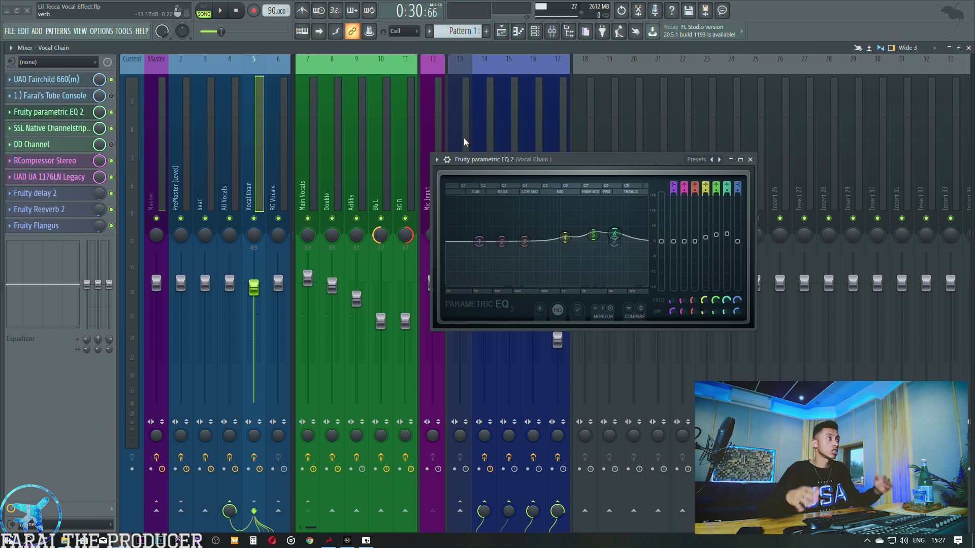
pyautogui.click(71, 81)
pyautogui.click(71, 82)
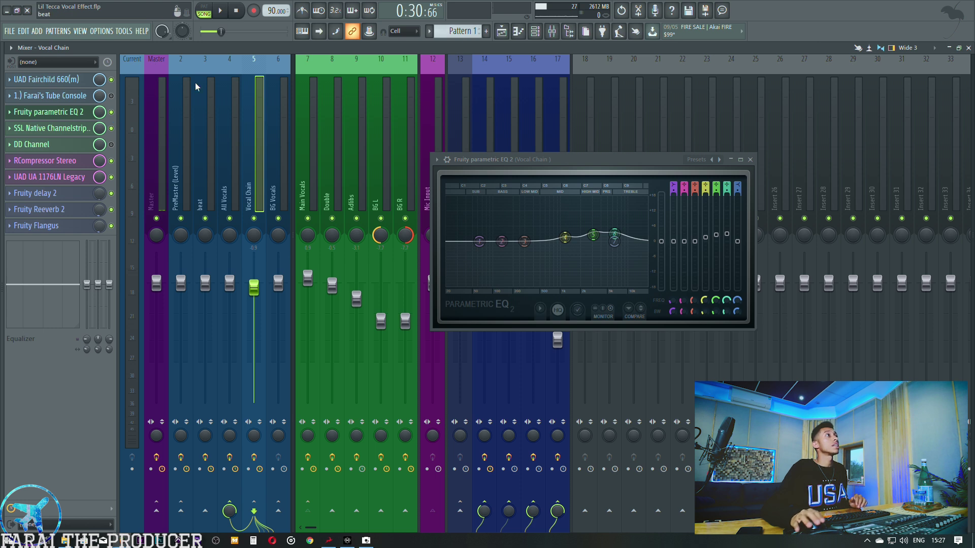
# Play the arrangement from bar 14 in the playlist, with the parametric EQ window moved lower to clear the tracks.
pyautogui.click(501, 31)
pyautogui.click(593, 71)
pyautogui.scroll(-5, 593, 71)
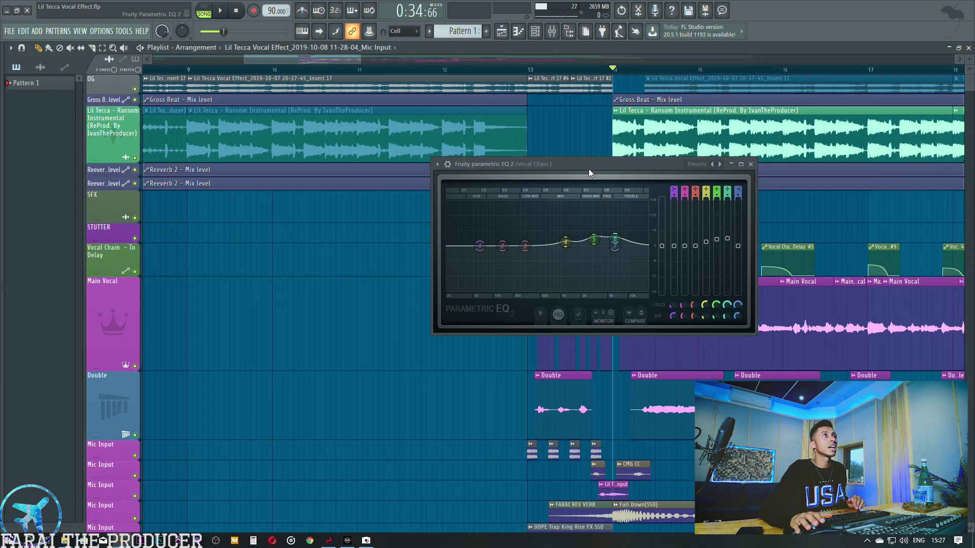
pyautogui.moveTo(589, 172); pyautogui.dragTo(596, 287)
pyautogui.press('space')
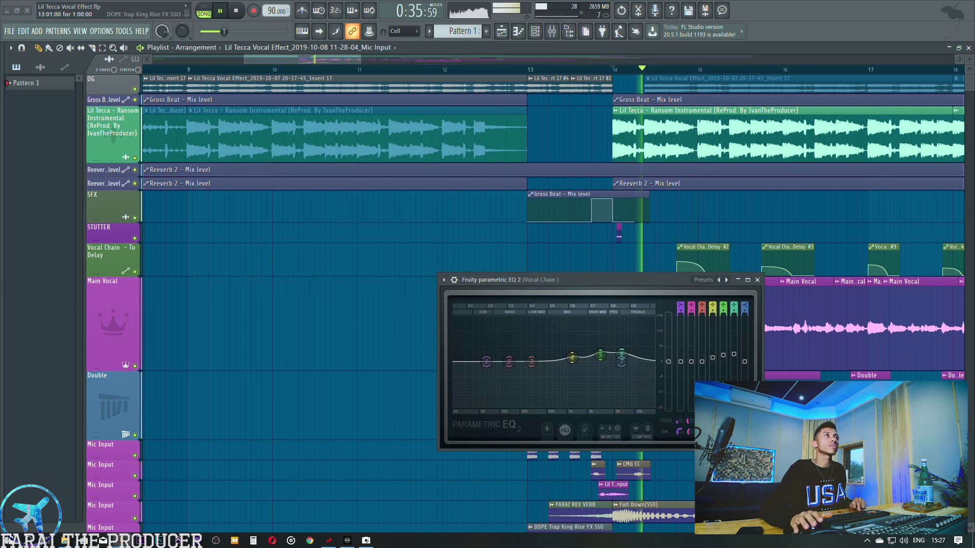
# Show the mixer during playback and replay the same passage to watch the Vocal Chain meter and EQ spectrum.
pyautogui.press('F9')
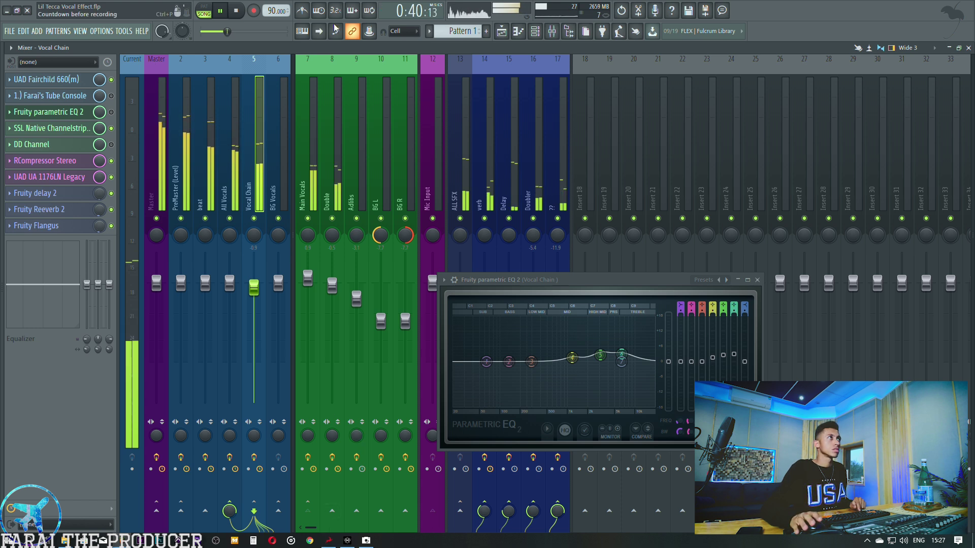
pyautogui.press('space')
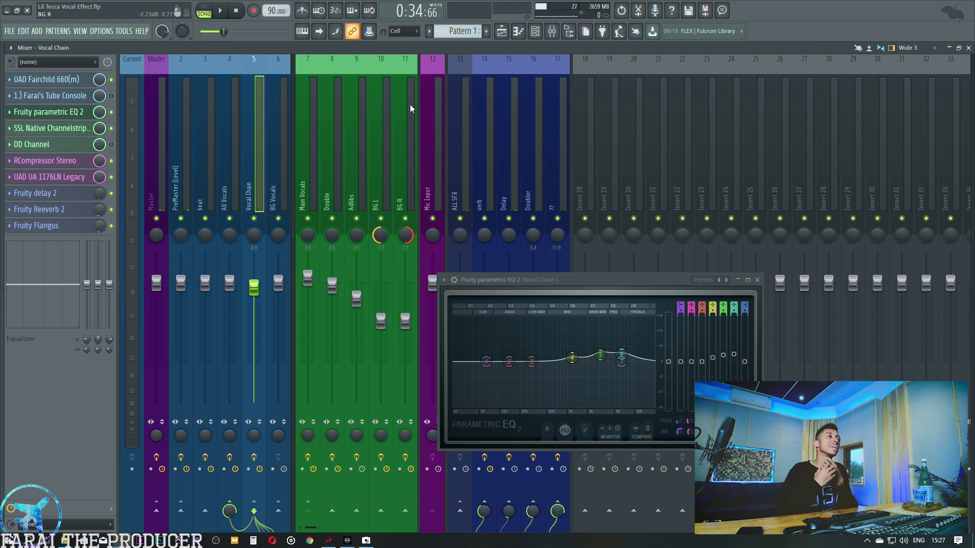
pyautogui.press('space')
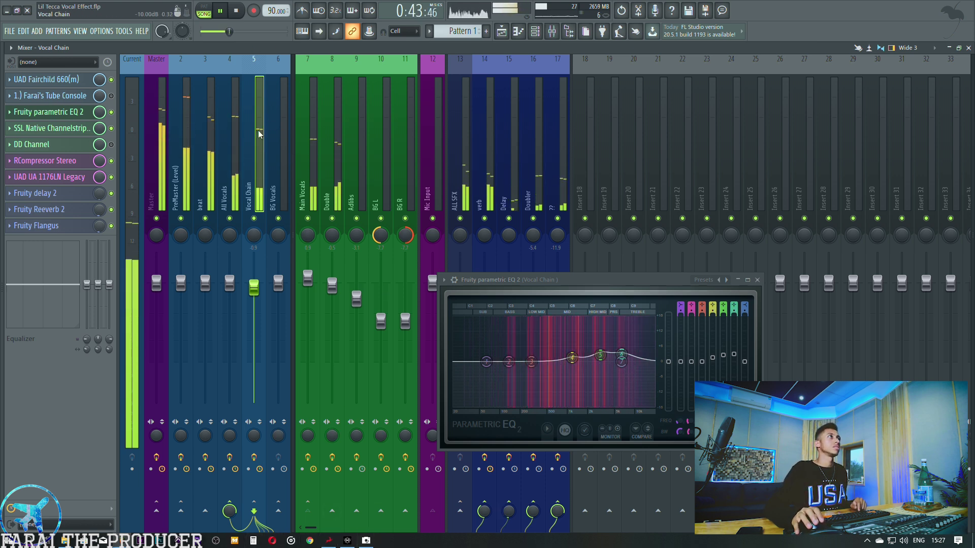
pyautogui.press('space')
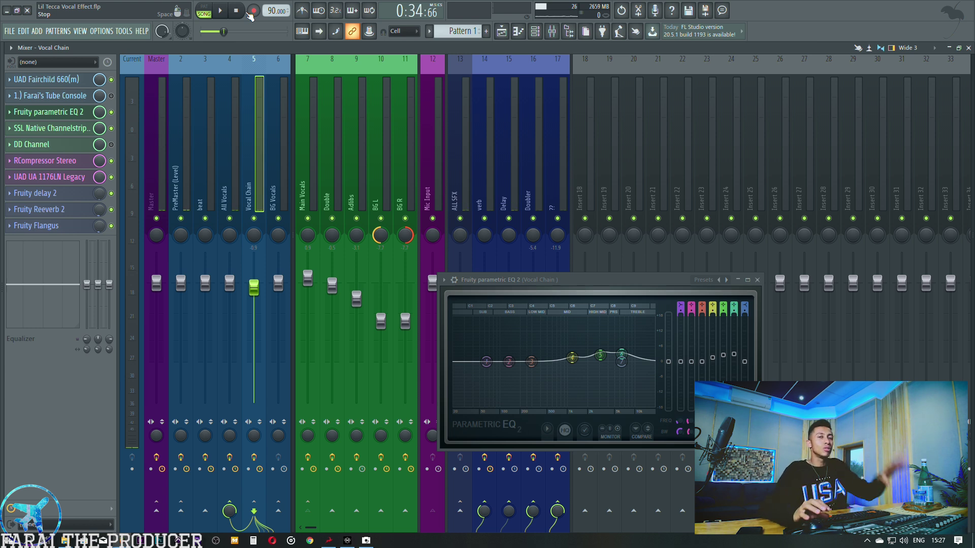
# Close the parametric EQ, compare the SSL Native Channelstrip with DD Channel on Vocal Chain, and keep only the SSL window open.
pyautogui.click(49, 112)
pyautogui.click(49, 130)
pyautogui.moveTo(418, 209); pyautogui.dragTo(291, 114)
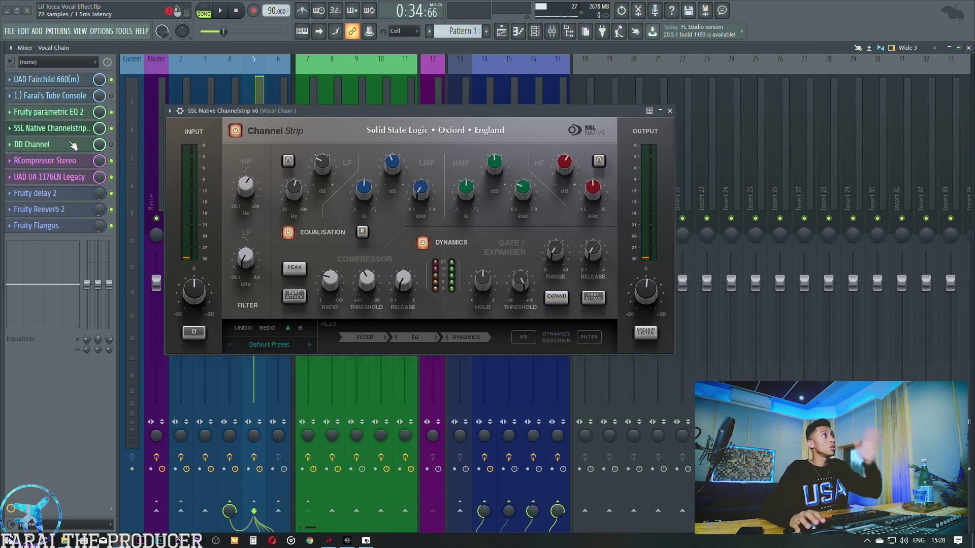
pyautogui.click(63, 150)
pyautogui.moveTo(673, 143); pyautogui.dragTo(722, 142)
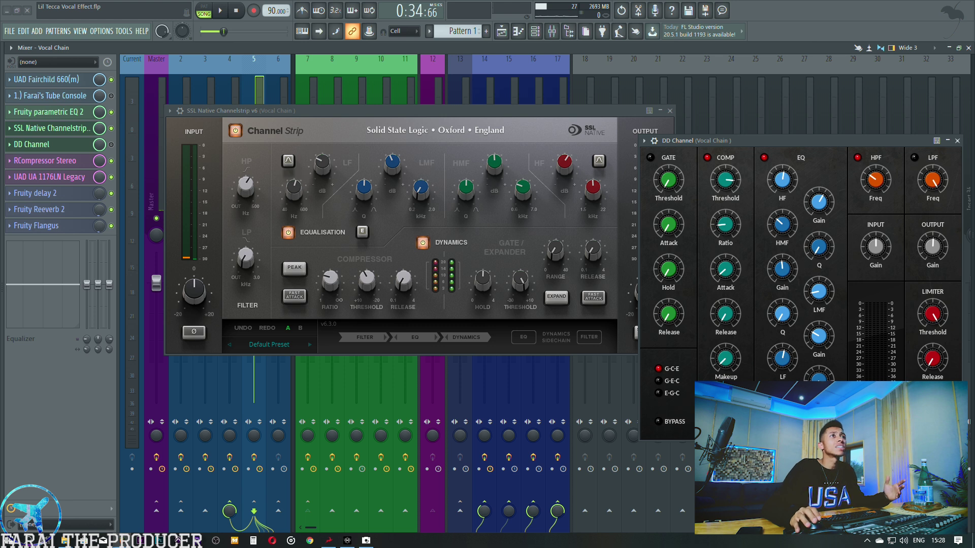
pyautogui.click(957, 141)
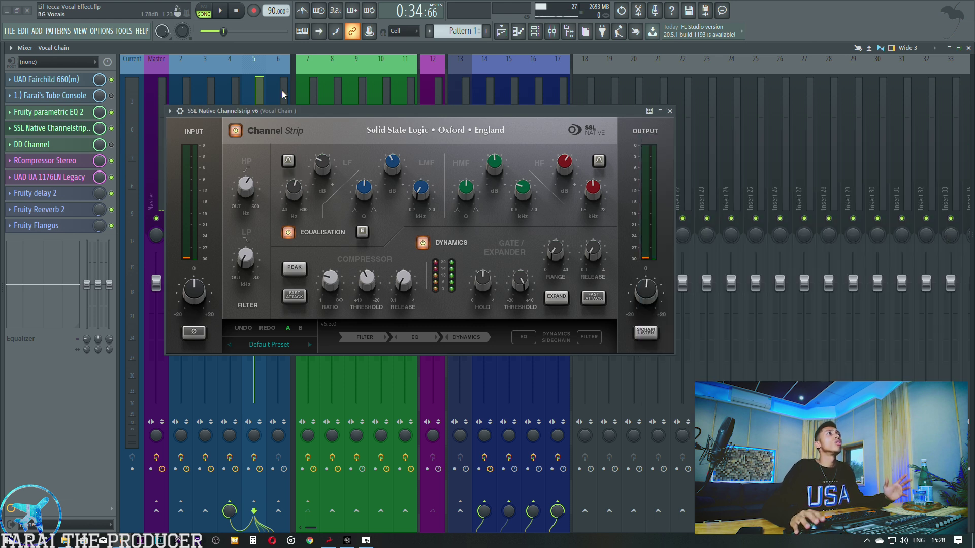
pyautogui.moveTo(296, 111); pyautogui.dragTo(368, 181)
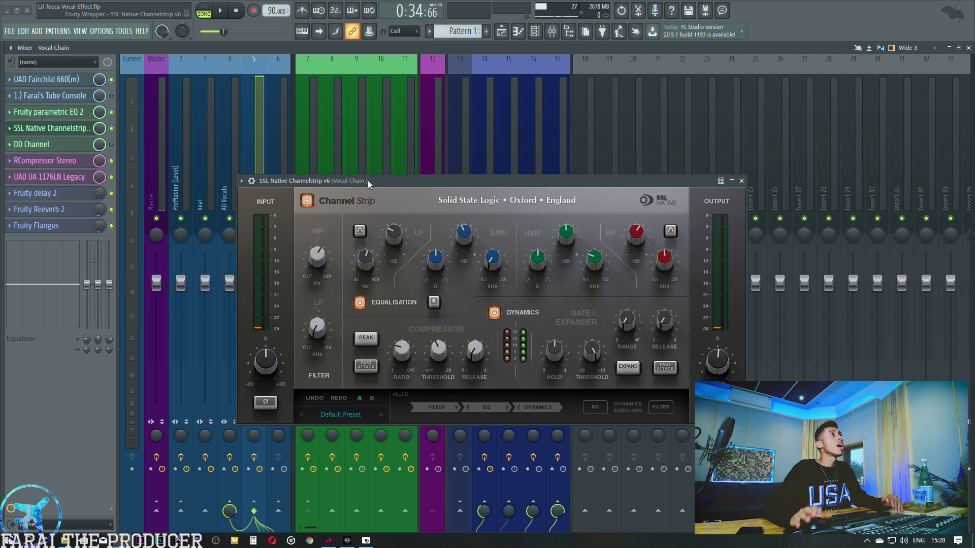
# Demonstrate the SSL high-pass and LF settings by lowering the Vocal Chain mixer equalizer's low shelf, including a 6 dB cut.
pyautogui.moveTo(322, 251)
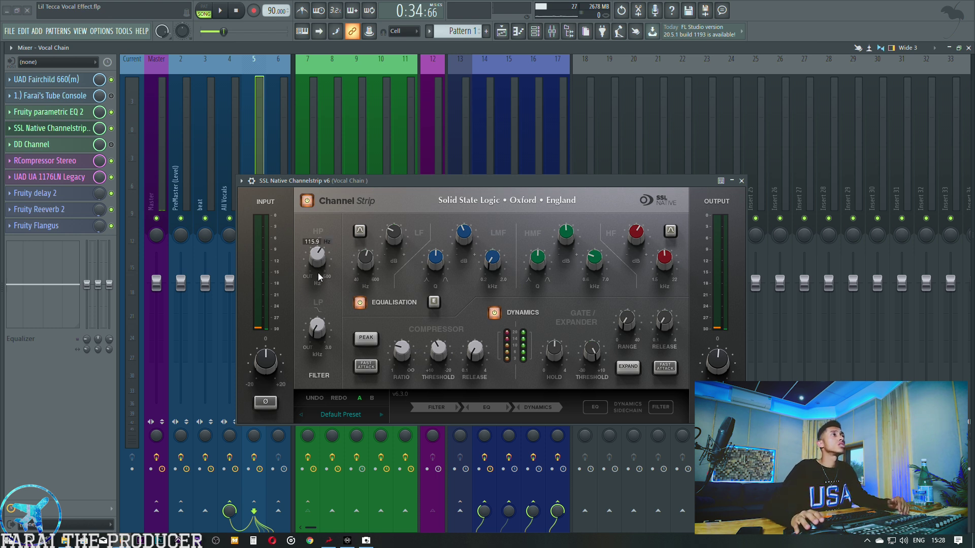
pyautogui.moveTo(87, 284); pyautogui.dragTo(87, 359)
pyautogui.keyDown('alt'); pyautogui.click(92, 328); pyautogui.keyUp('alt')
pyautogui.moveTo(395, 230)
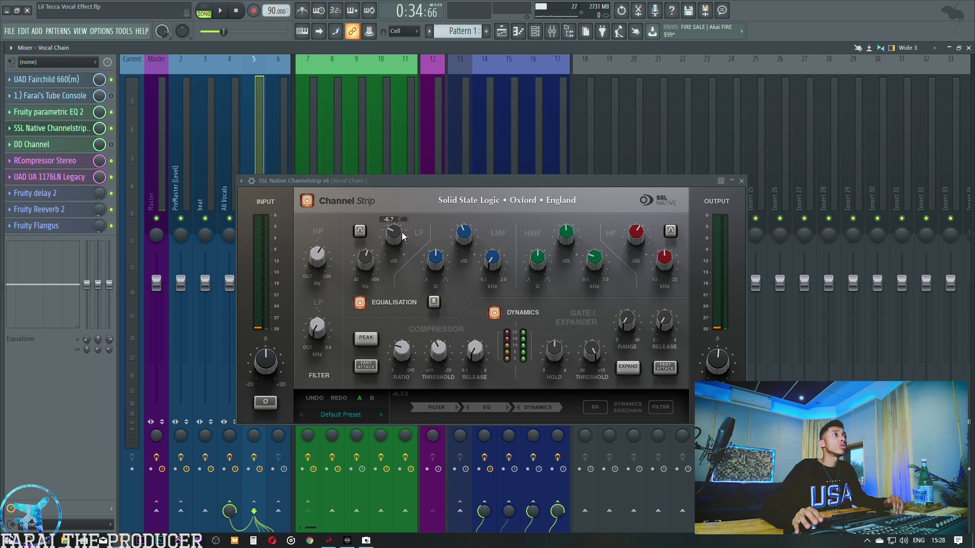
pyautogui.moveTo(87, 284); pyautogui.dragTo(87, 296)
pyautogui.moveTo(91, 339)
pyautogui.mouseDown()
pyautogui.moveTo(91, 330)
pyautogui.moveTo(87, 341)
pyautogui.mouseUp()
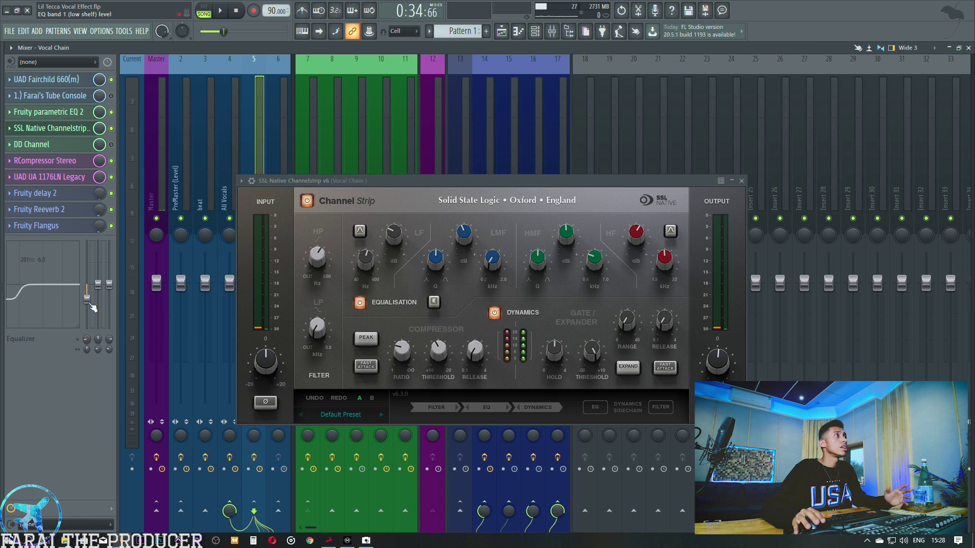
# Demonstrate the SSL mid and high bands with mixer equalizer mid cuts, reset them, and try a high-shelf boost of about 4.8 dB.
pyautogui.moveTo(87, 303)
pyautogui.mouseDown()
pyautogui.moveTo(87, 287)
pyautogui.moveTo(98, 291)
pyautogui.mouseUp()
pyautogui.moveTo(98, 349); pyautogui.dragTo(99, 343)
pyautogui.keyDown('alt'); pyautogui.click(99, 294); pyautogui.keyUp('alt')
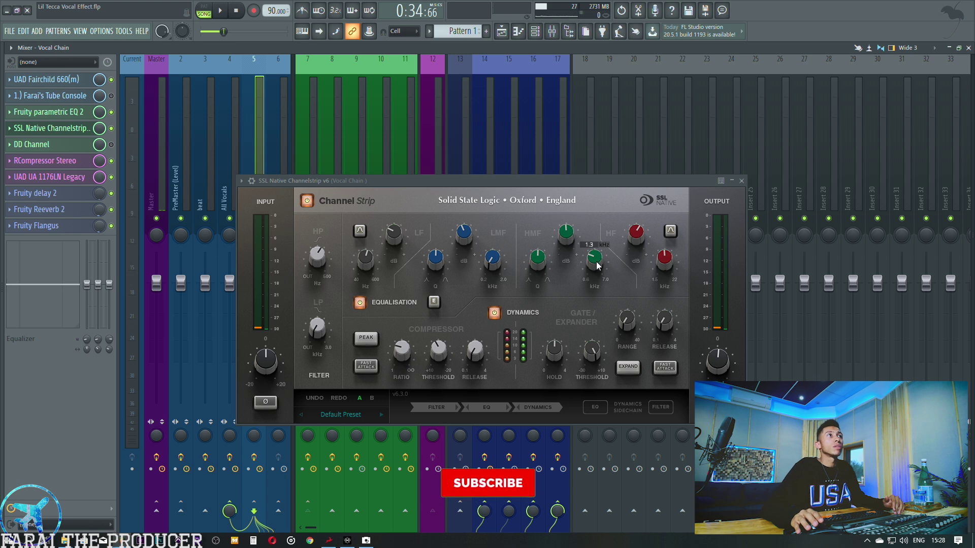
pyautogui.moveTo(98, 285); pyautogui.dragTo(98, 287)
pyautogui.moveTo(98, 339)
pyautogui.mouseDown()
pyautogui.moveTo(98, 350)
pyautogui.moveTo(98, 325)
pyautogui.mouseUp()
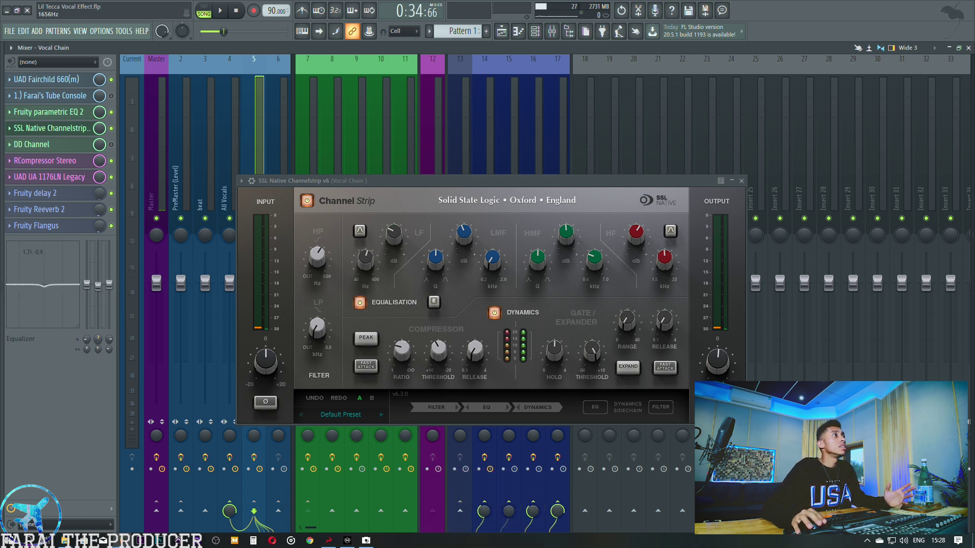
pyautogui.rightClick(96, 289)
pyautogui.click(109, 296)
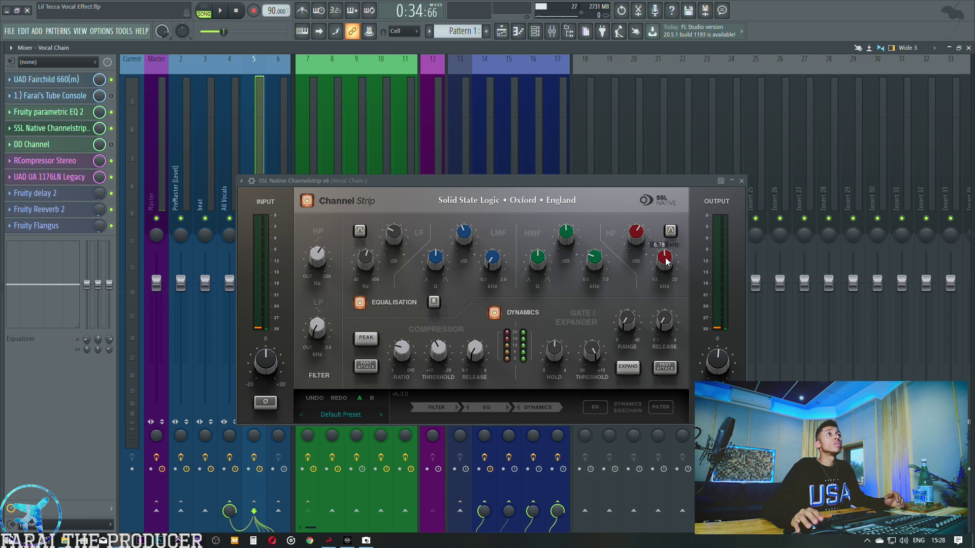
pyautogui.moveTo(109, 285); pyautogui.dragTo(110, 274)
pyautogui.moveTo(666, 275)
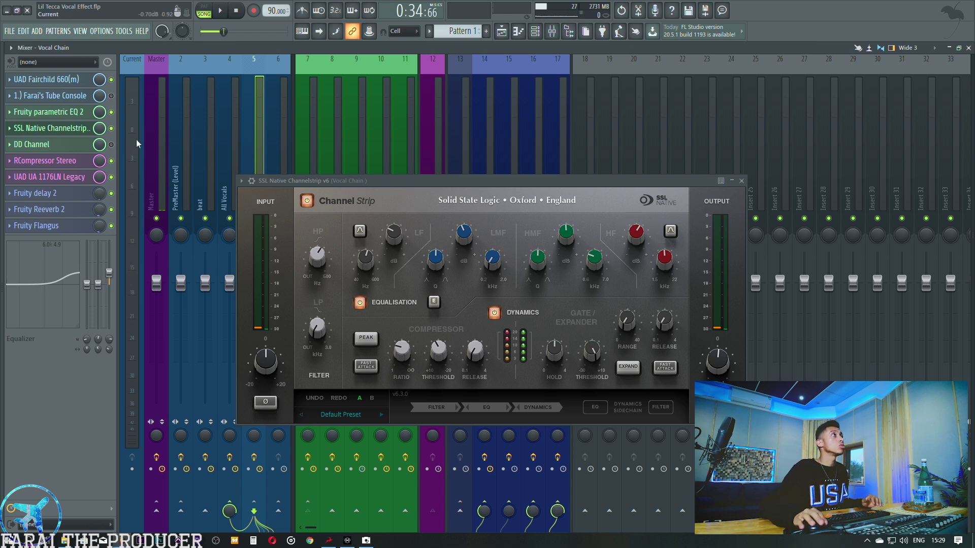
# Close the SSL Native Channelstrip and DD Channel windows and open RCompressor Stereo on Vocal Chain, placing it clear of the faders.
pyautogui.click(69, 145)
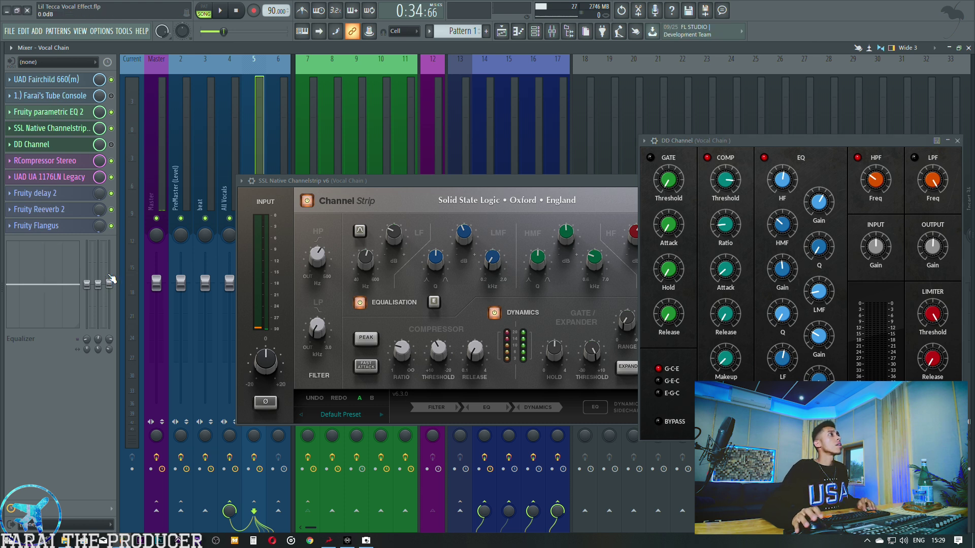
pyautogui.click(51, 128)
pyautogui.click(61, 144)
pyautogui.click(67, 163)
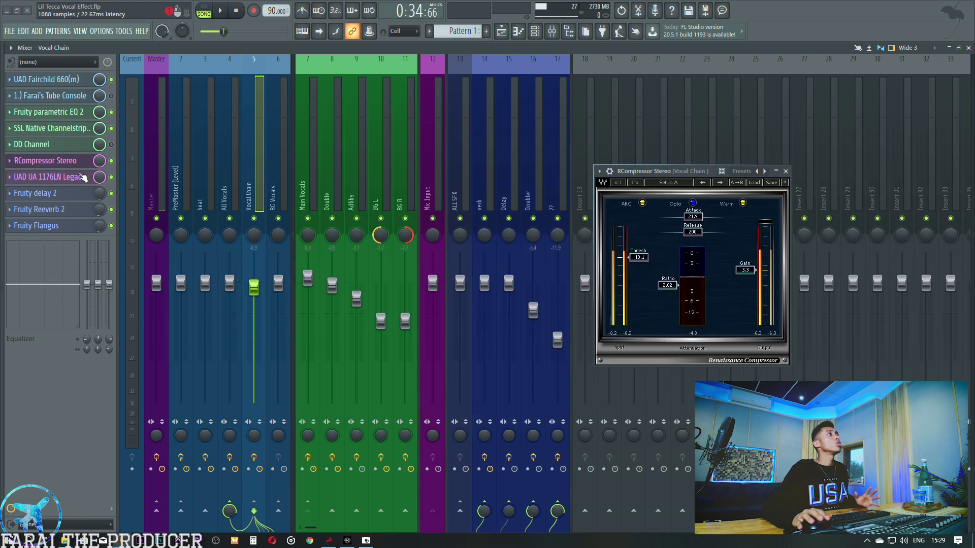
pyautogui.moveTo(693, 171); pyautogui.dragTo(718, 85)
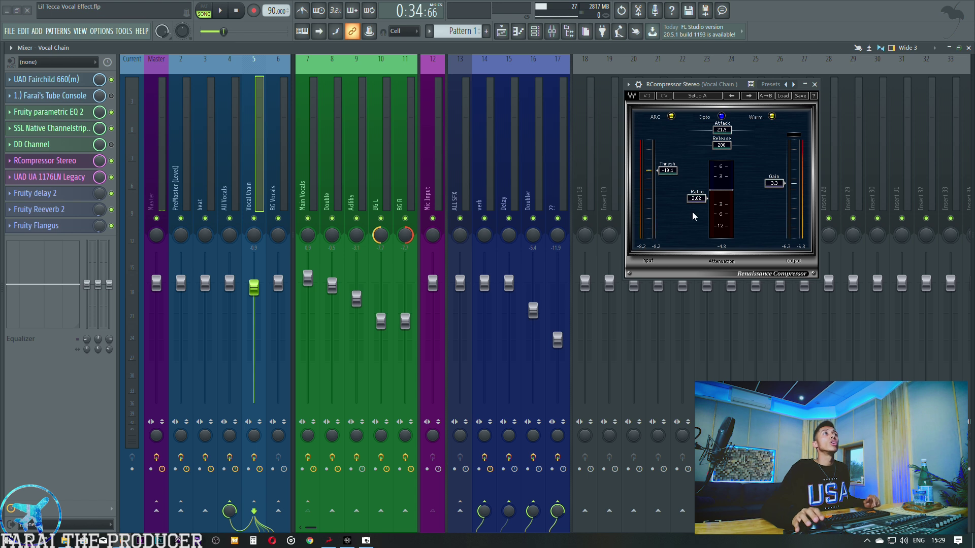
# Play the arrangement from 0:53 in the playlist to examine RCompressor Stereo's gain reduction on the vocals, stopping playback when finished.
pyautogui.click(501, 31)
pyautogui.scroll(-4, 518, 71)
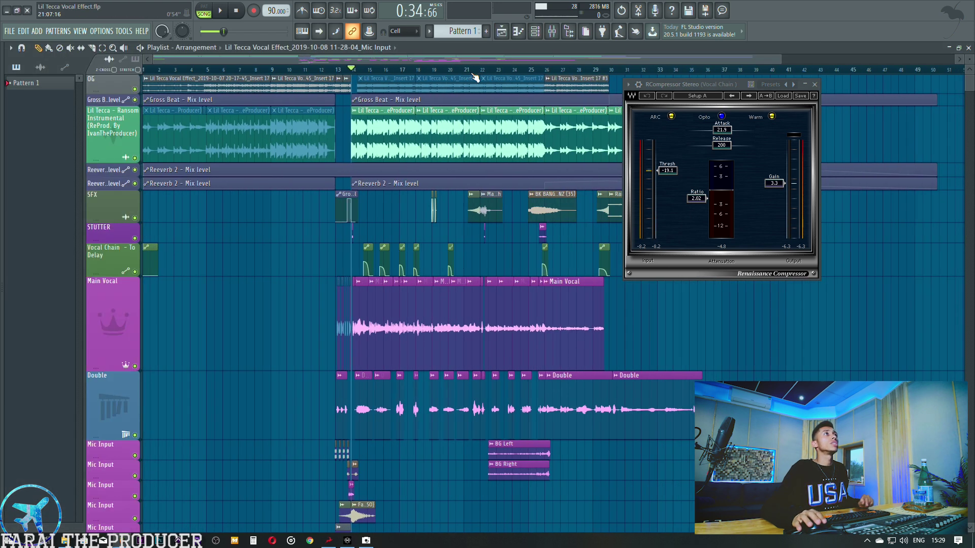
pyautogui.click(462, 70)
pyautogui.click(727, 251)
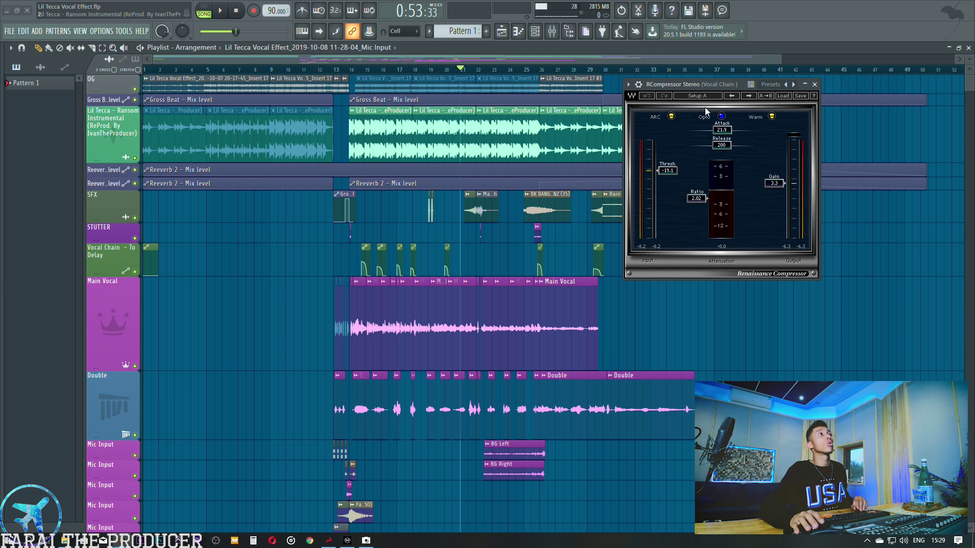
pyautogui.press('space')
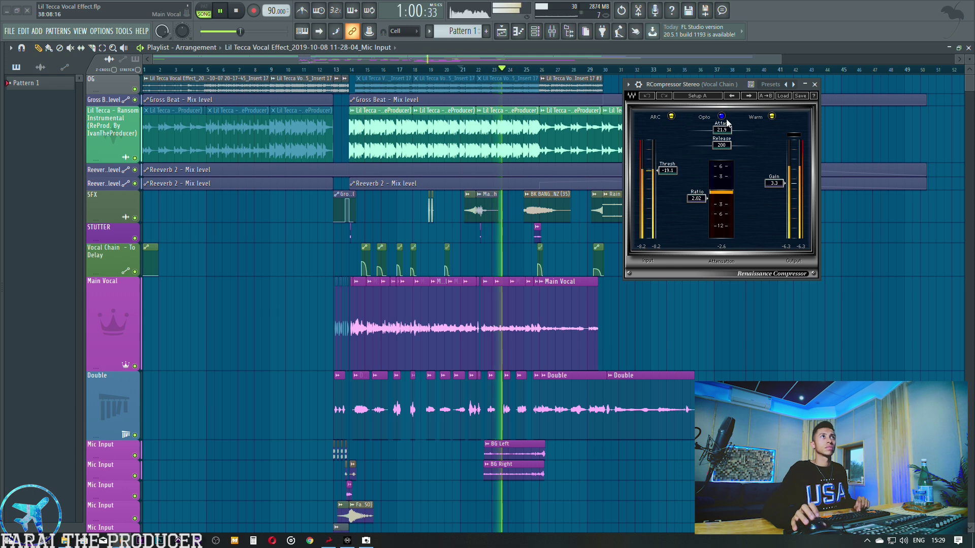
pyautogui.press('space')
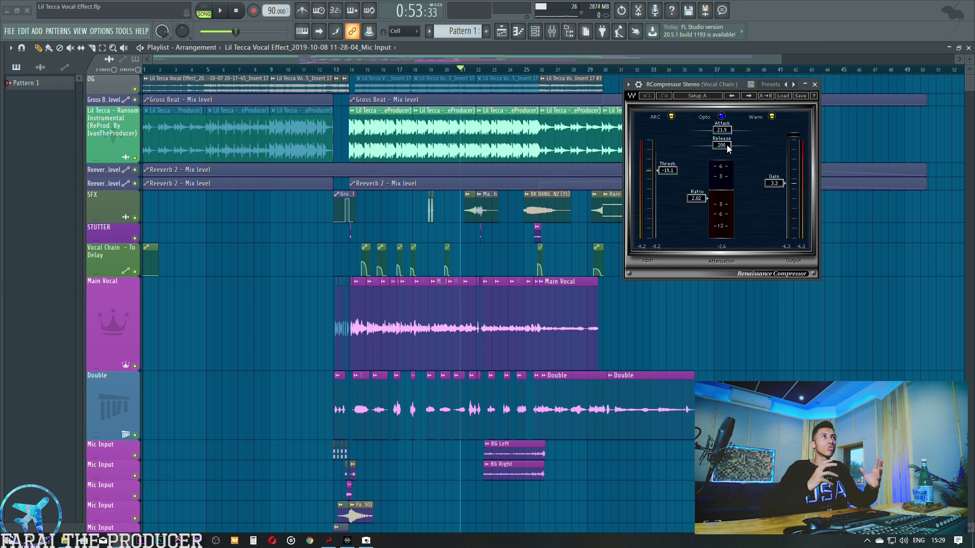
# Try a 0.50 ms attack in RCompressor Stereo, undo the change, and check the Opto mode.
pyautogui.moveTo(725, 136); pyautogui.dragTo(699, 136)
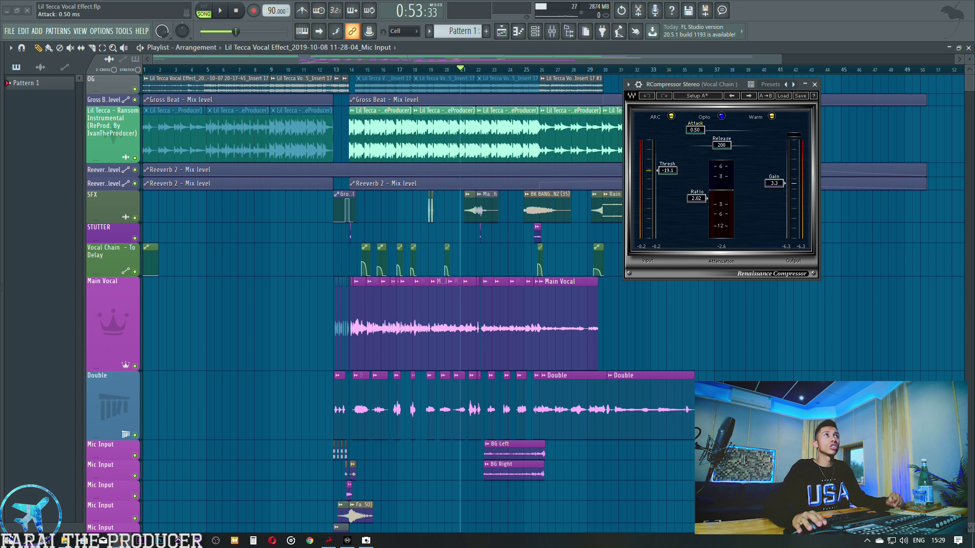
pyautogui.click(647, 96)
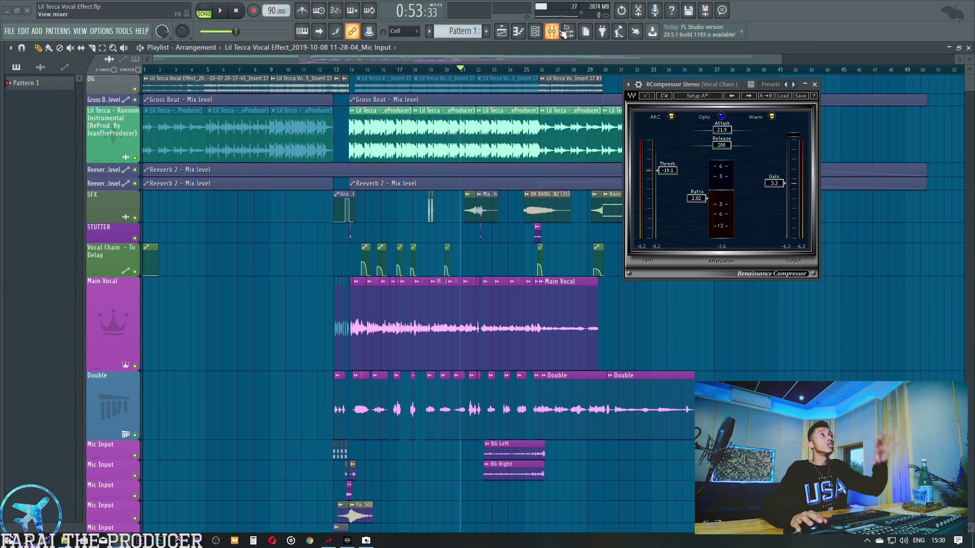
pyautogui.click(722, 117)
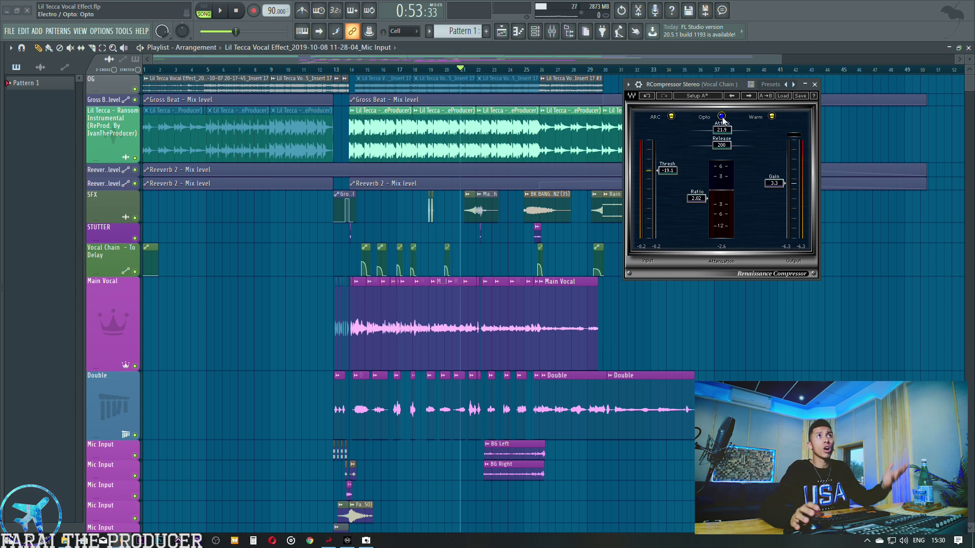
# Return to the mixer, close RCompressor Stereo, and open UAD UA 1176LN Legacy on Vocal Chain to review its attack and release.
pyautogui.click(551, 31)
pyautogui.click(45, 161)
pyautogui.click(49, 177)
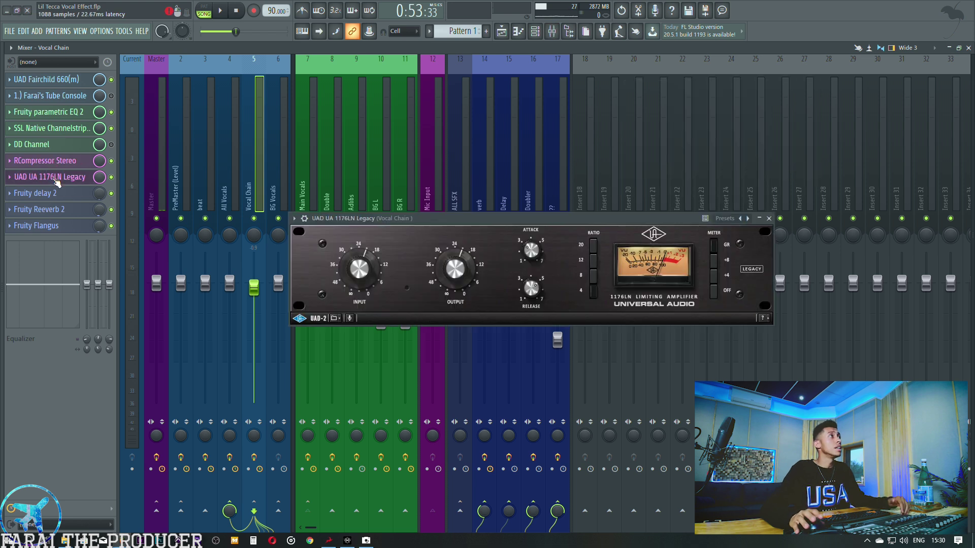
pyautogui.moveTo(587, 221); pyautogui.dragTo(683, 239)
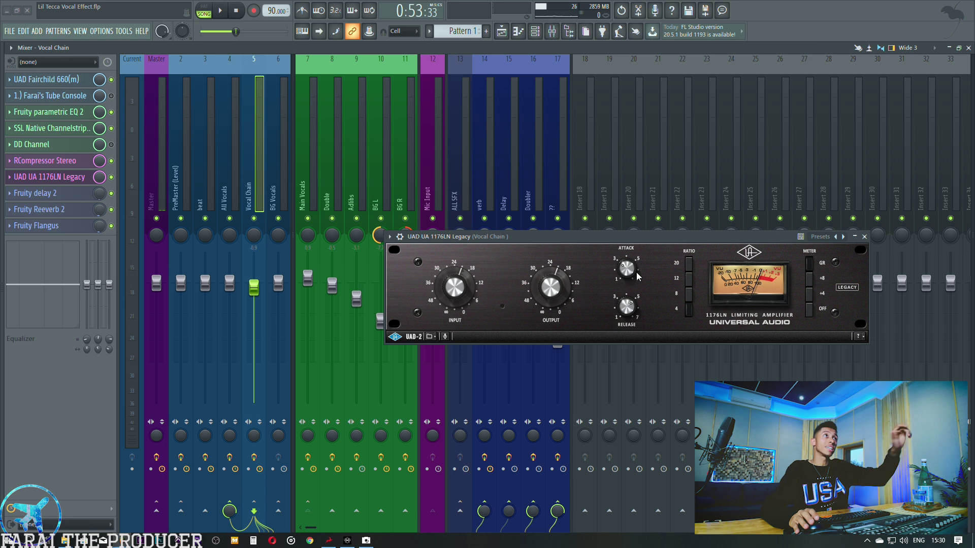
# Open Leveling Tool on Main Vocals beneath the 1176LN to compare their controls, close it, and return to the Vocal Chain 1176LN.
pyautogui.click(311, 159)
pyautogui.click(77, 129)
pyautogui.moveTo(489, 236); pyautogui.dragTo(563, 358)
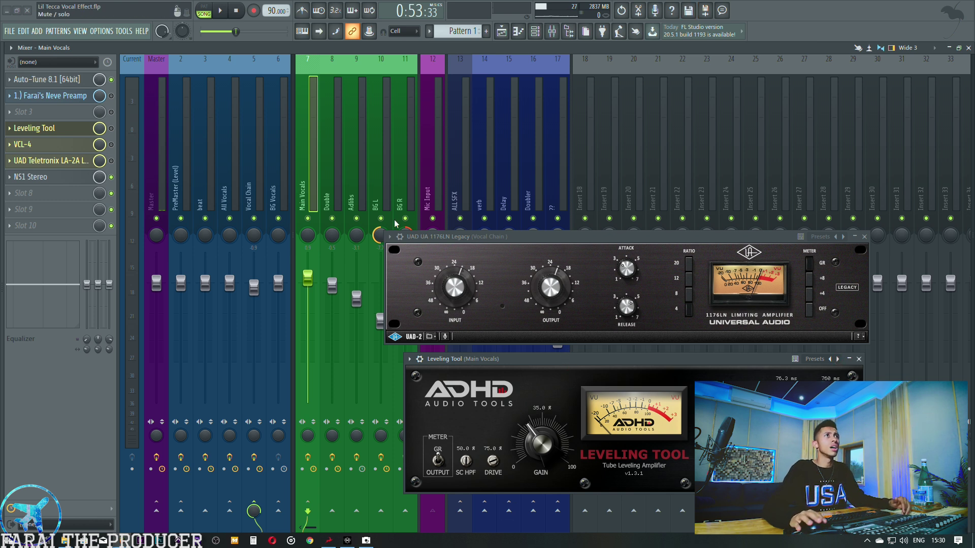
pyautogui.click(58, 128)
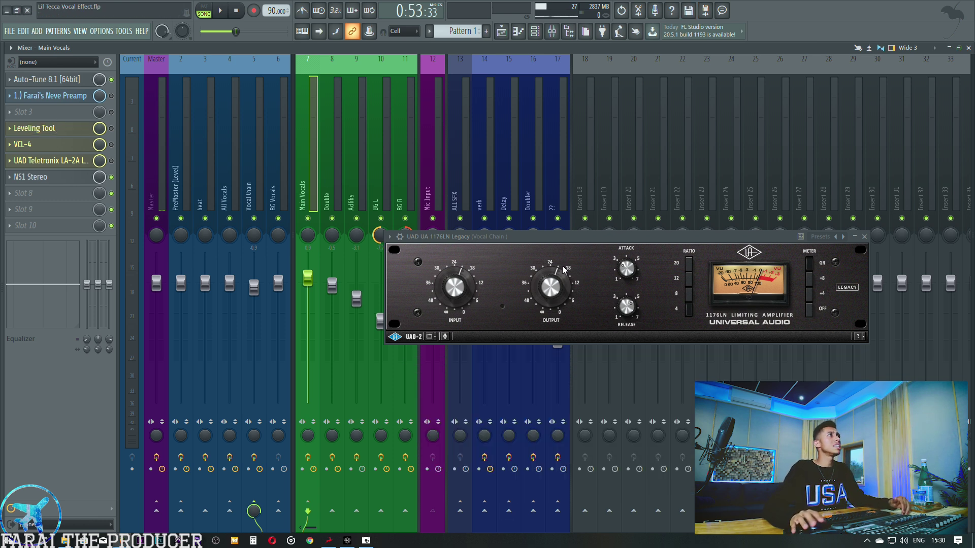
pyautogui.click(776, 280)
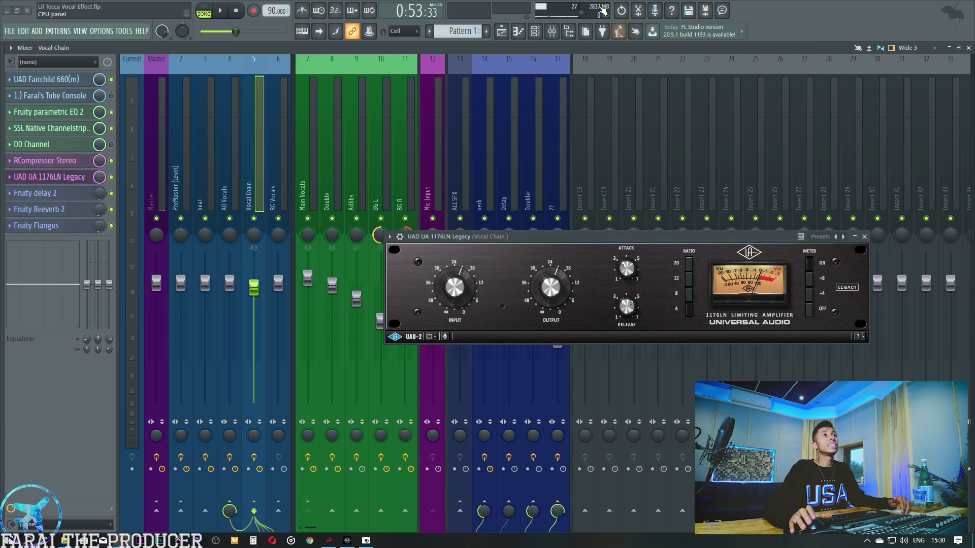
# Play the arrangement from 0:53 and again from 0:37 with the UAD 1176LN Legacy below the Main Vocal clips to examine its meter.
pyautogui.press('F5')
pyautogui.press('space')
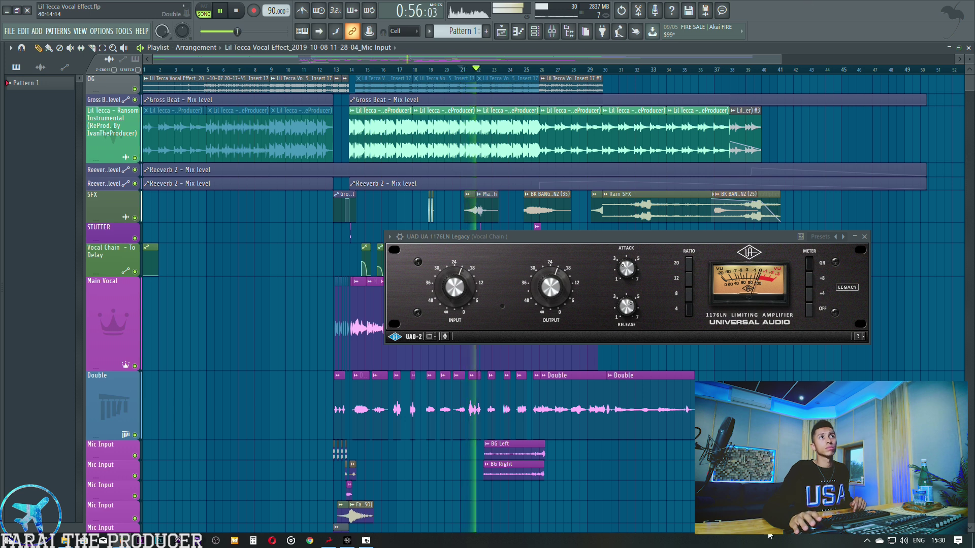
pyautogui.moveTo(593, 234); pyautogui.dragTo(504, 398)
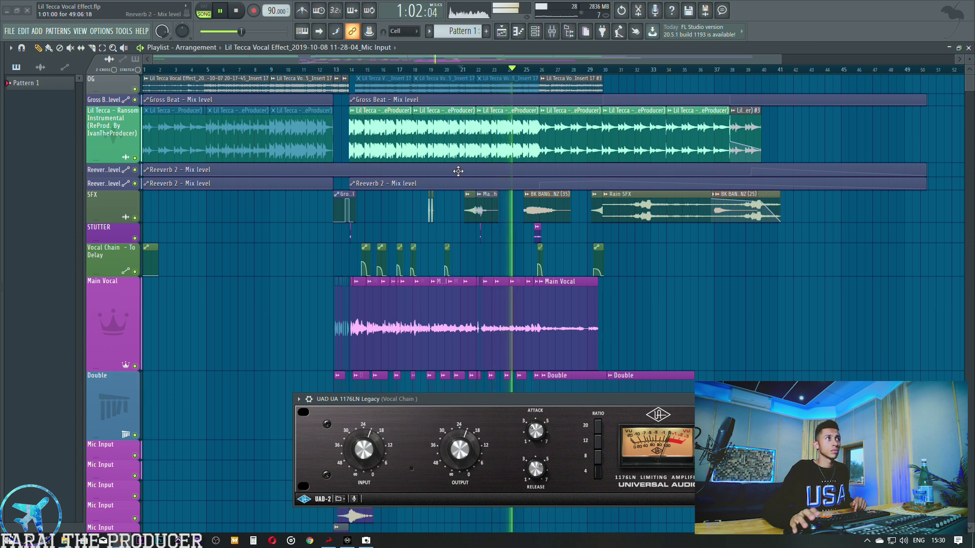
pyautogui.moveTo(460, 70); pyautogui.dragTo(363, 73)
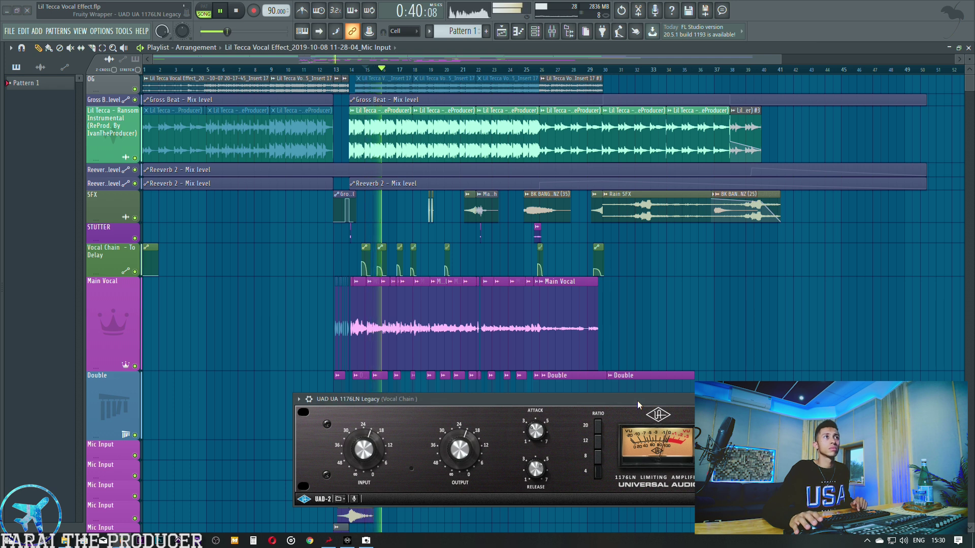
pyautogui.press('space')
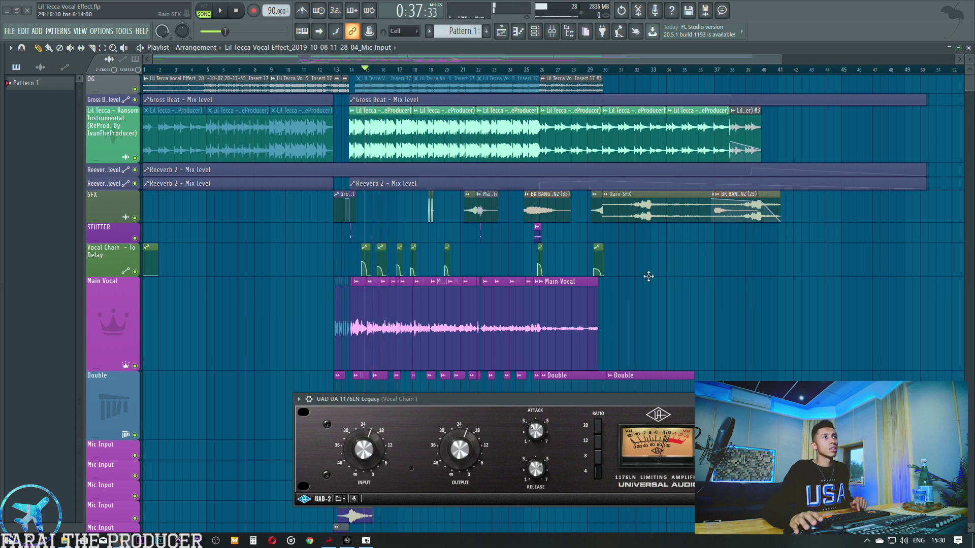
pyautogui.moveTo(491, 307); pyautogui.dragTo(650, 330)
pyautogui.rightClick(660, 330)
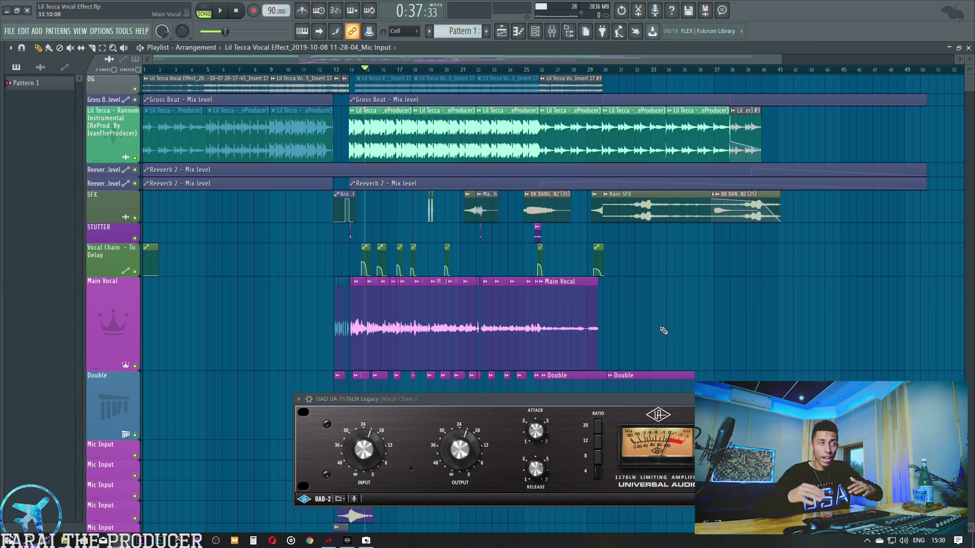
pyautogui.moveTo(371, 319); pyautogui.dragTo(458, 331)
pyautogui.rightClick(752, 344)
pyautogui.moveTo(376, 330); pyautogui.dragTo(438, 332)
pyautogui.rightClick(685, 342)
pyautogui.moveTo(503, 325); pyautogui.dragTo(559, 324)
pyautogui.rightClick(699, 328)
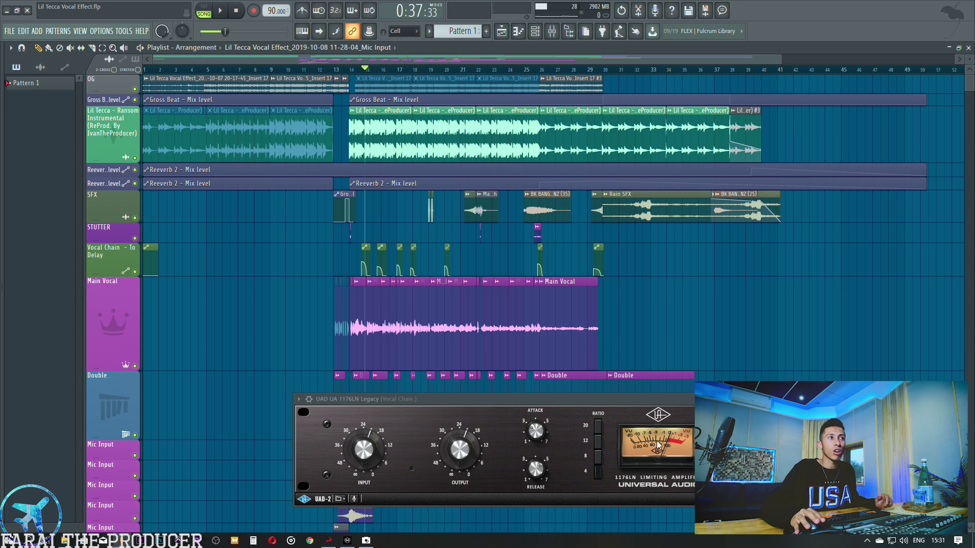
# Return to the mixer, close the 1176LN, and open Fruity delay 2, Fruity Reeverb 2 and Fruity Flangus on Vocal Chain to review their settings.
pyautogui.click(552, 31)
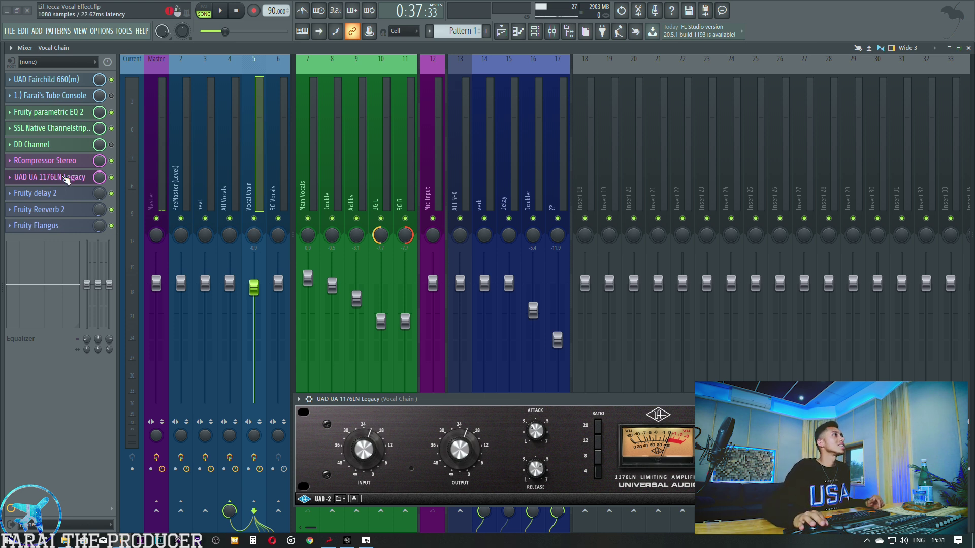
pyautogui.click(65, 176)
pyautogui.click(69, 194)
pyautogui.click(69, 210)
pyautogui.click(51, 226)
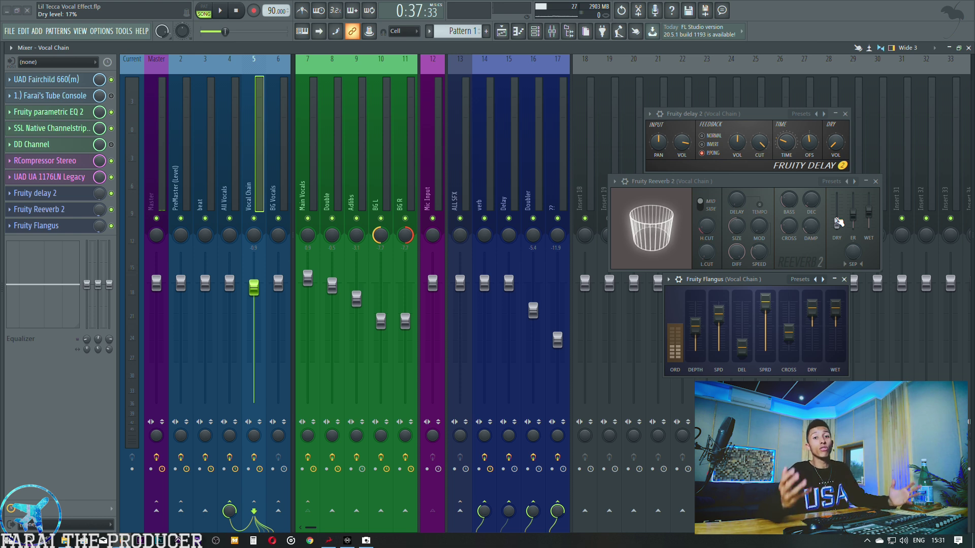
pyautogui.moveTo(746, 115); pyautogui.dragTo(744, 115)
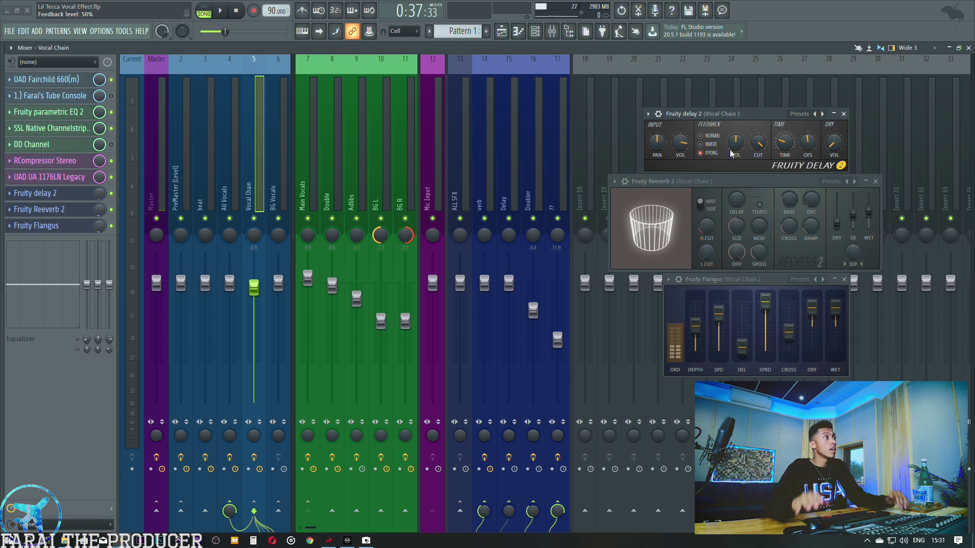
# Close the Fruity Flangus, Fruity Reeverb 2 and Fruity delay 2 windows.
pyautogui.click(61, 210)
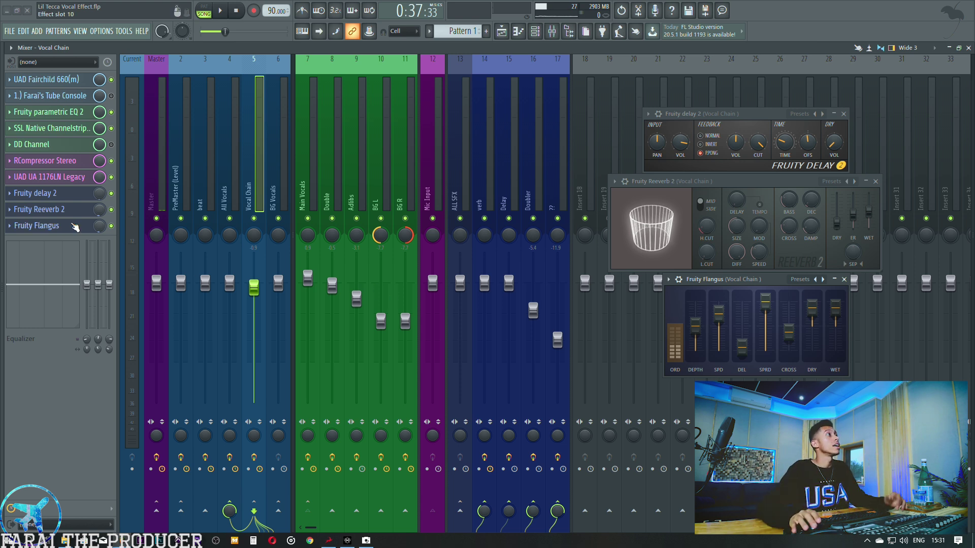
pyautogui.click(66, 226)
pyautogui.click(68, 209)
pyautogui.click(70, 195)
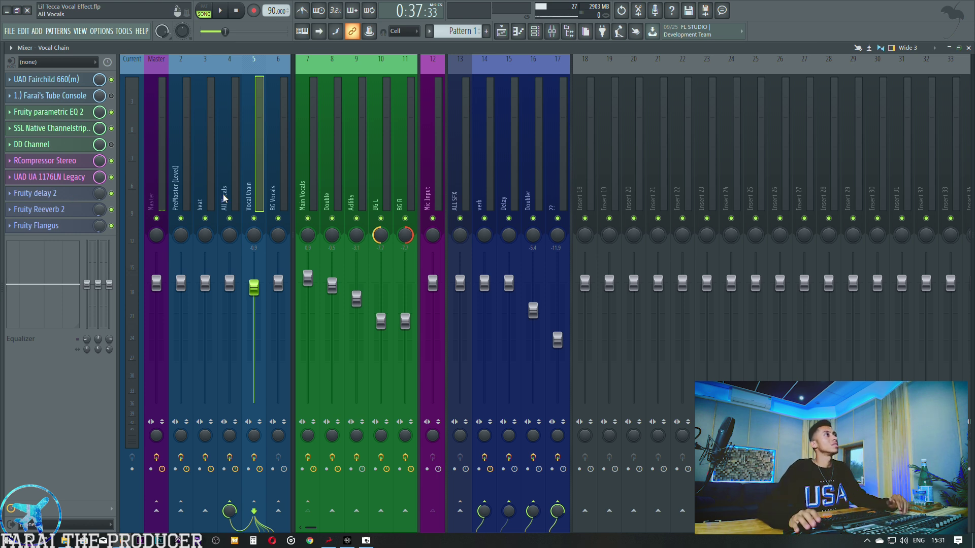
# Open L1 limiter Stereo on the All Vocals track to review its threshold and output ceiling, and close it.
pyautogui.click(230, 173)
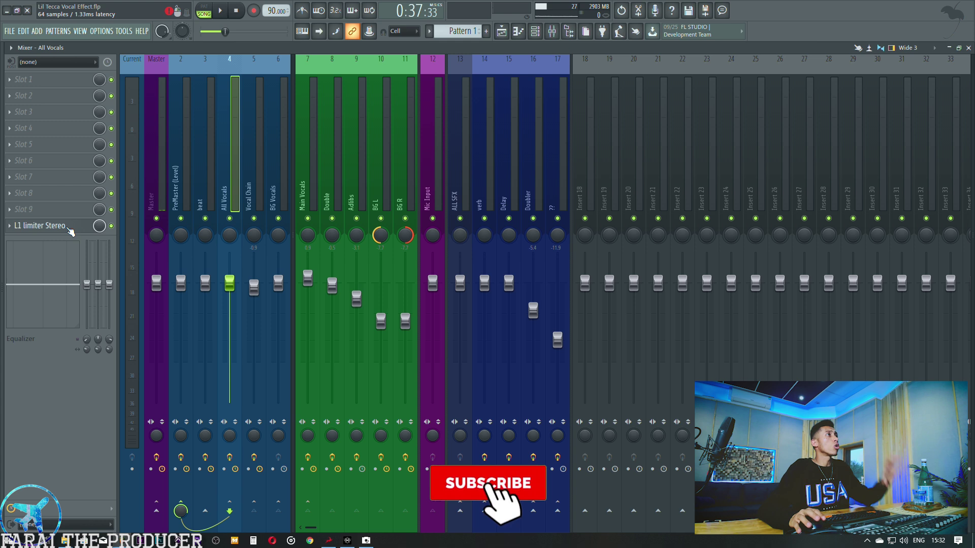
pyautogui.click(76, 225)
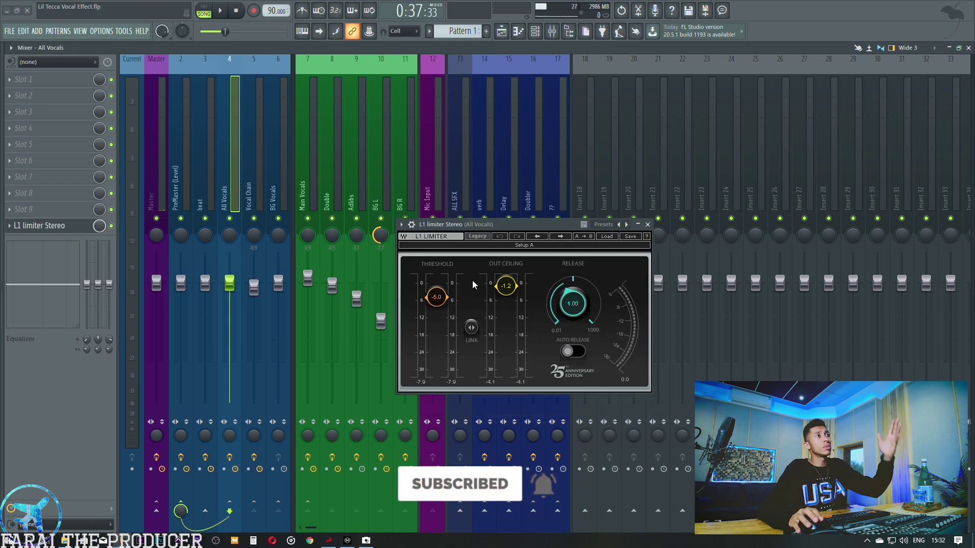
pyautogui.click(647, 225)
# Select the Double mixer track and play the zoomed-in arrangement to hear the doubles against the main vocal, stopping playback when finished.
pyautogui.click(332, 160)
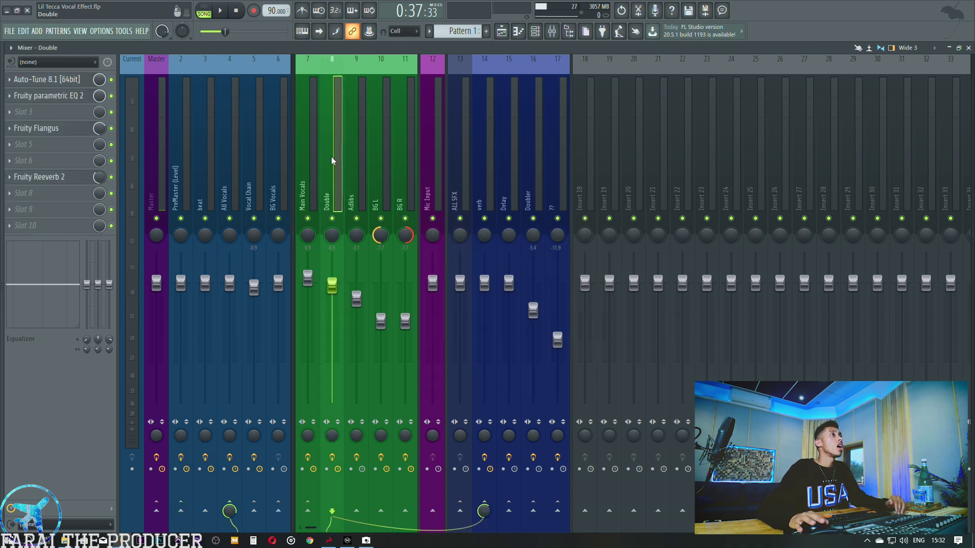
pyautogui.click(502, 32)
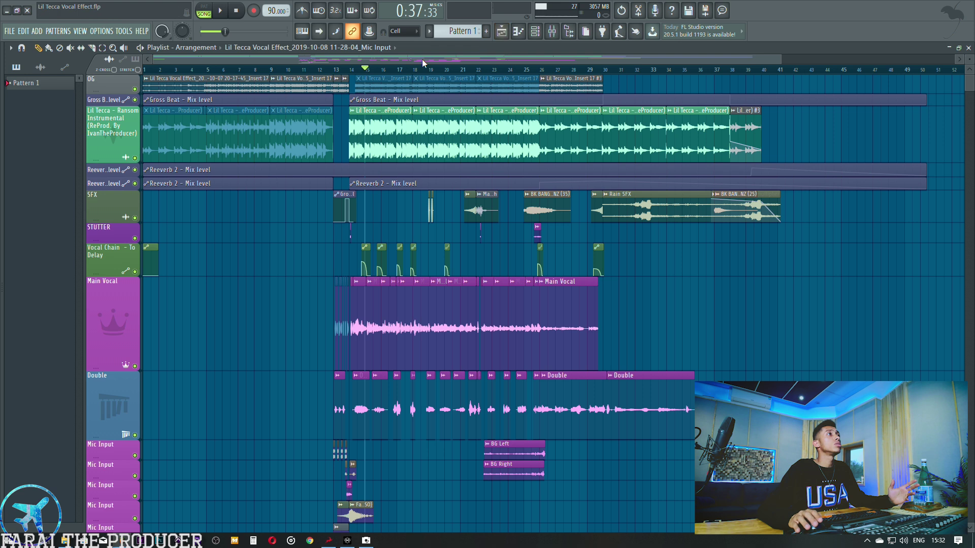
pyautogui.scroll(6, 429, 74)
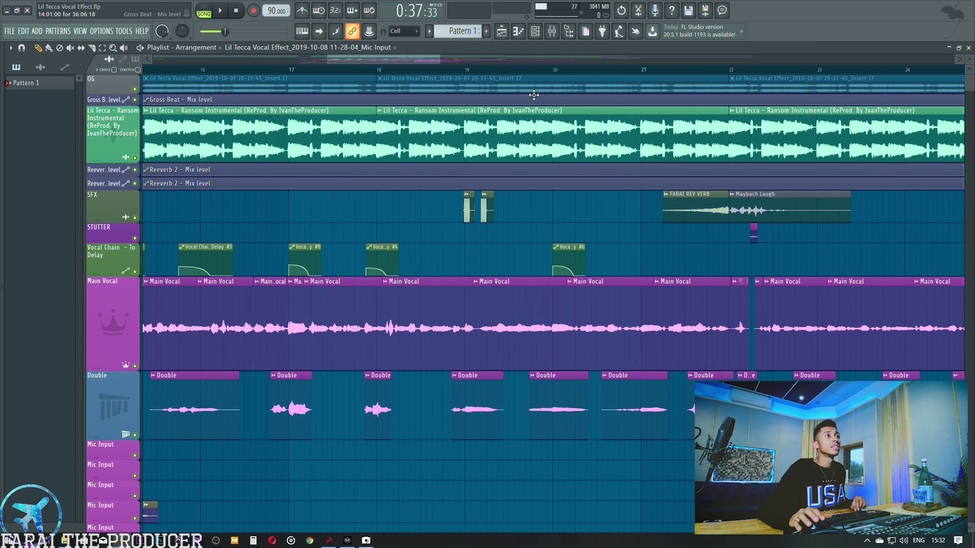
pyautogui.press('space')
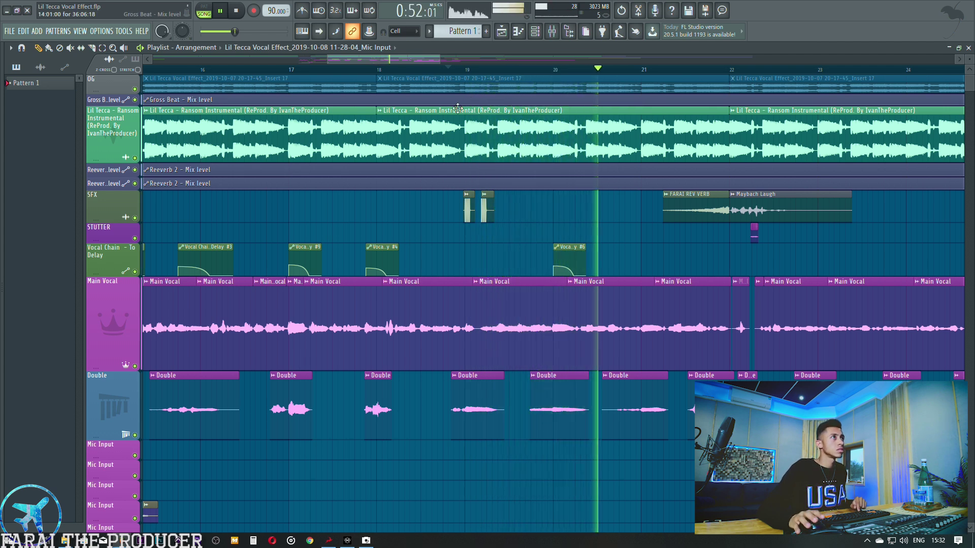
pyautogui.press('space')
# Solo the Double playlist track and play it from 0:46:33, examining its signal levels in the mixer, and stop playback.
pyautogui.click(431, 74)
pyautogui.click(419, 75)
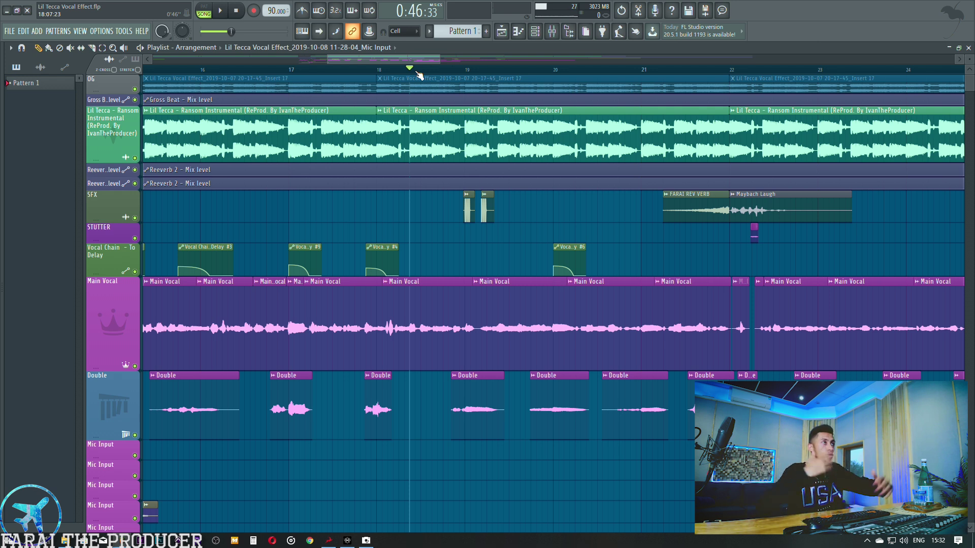
pyautogui.moveTo(482, 407); pyautogui.dragTo(571, 403)
pyautogui.keyDown('ctrl'); pyautogui.click(583, 472); pyautogui.keyUp('ctrl')
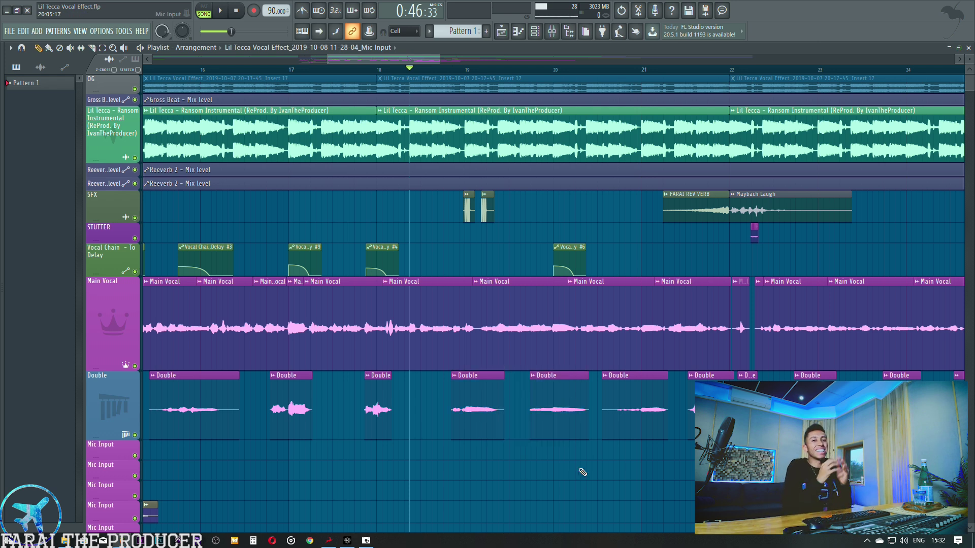
pyautogui.click(126, 435)
pyautogui.press('space')
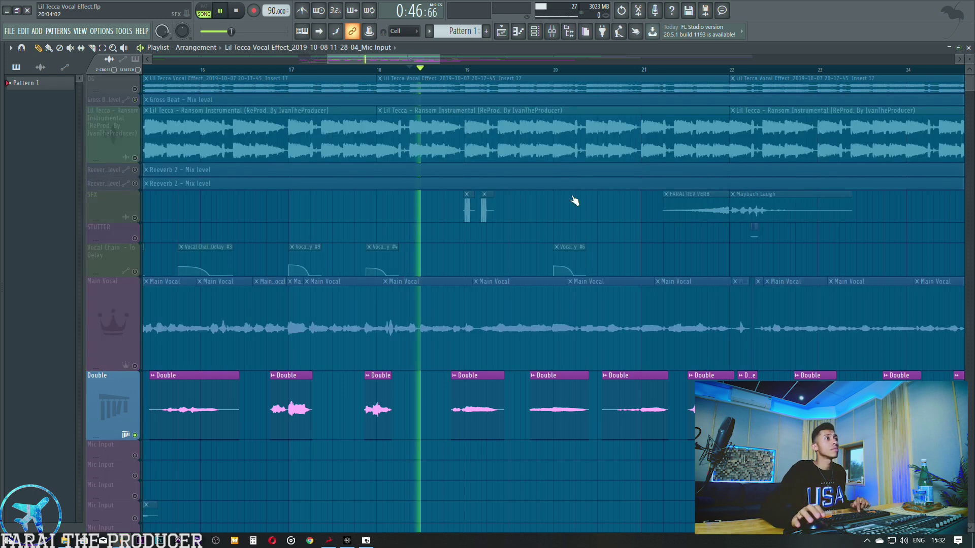
pyautogui.click(550, 37)
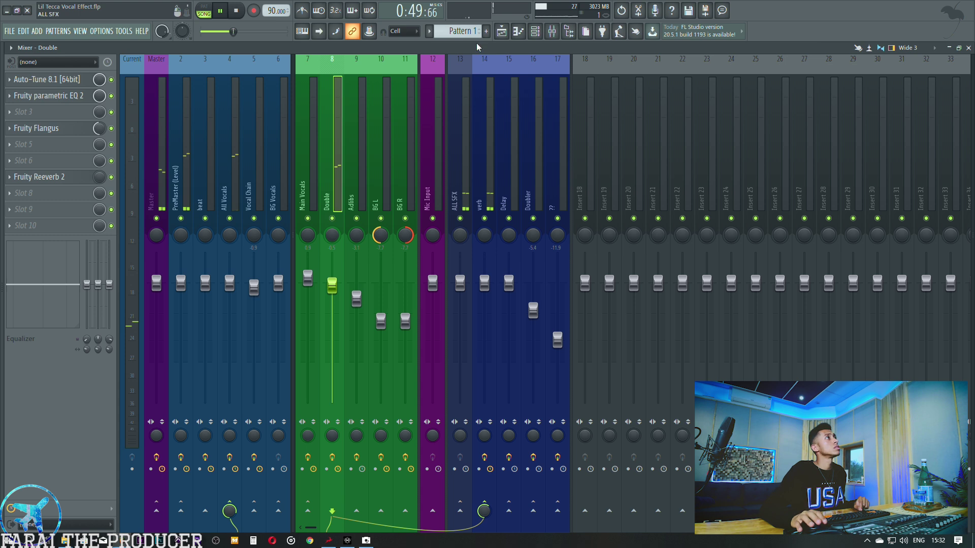
pyautogui.click(551, 31)
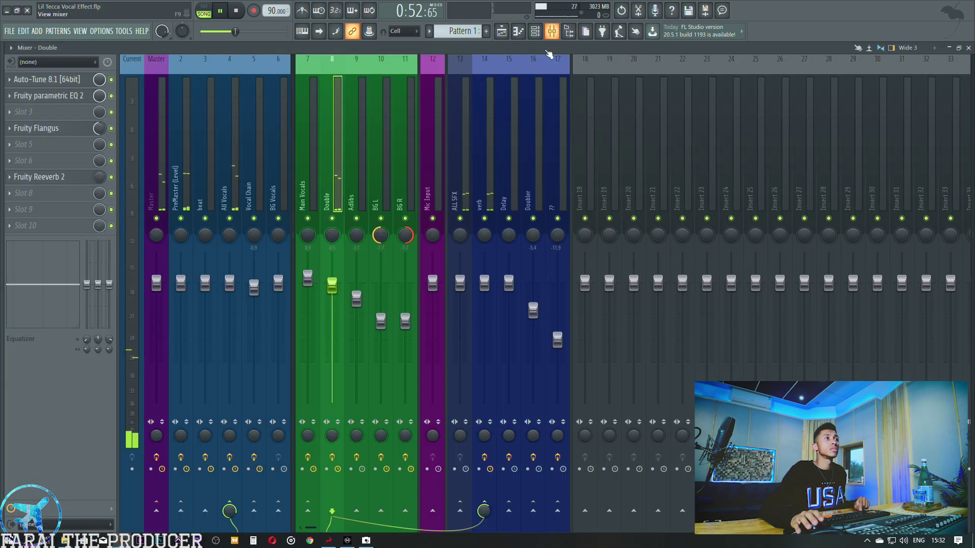
pyautogui.click(552, 32)
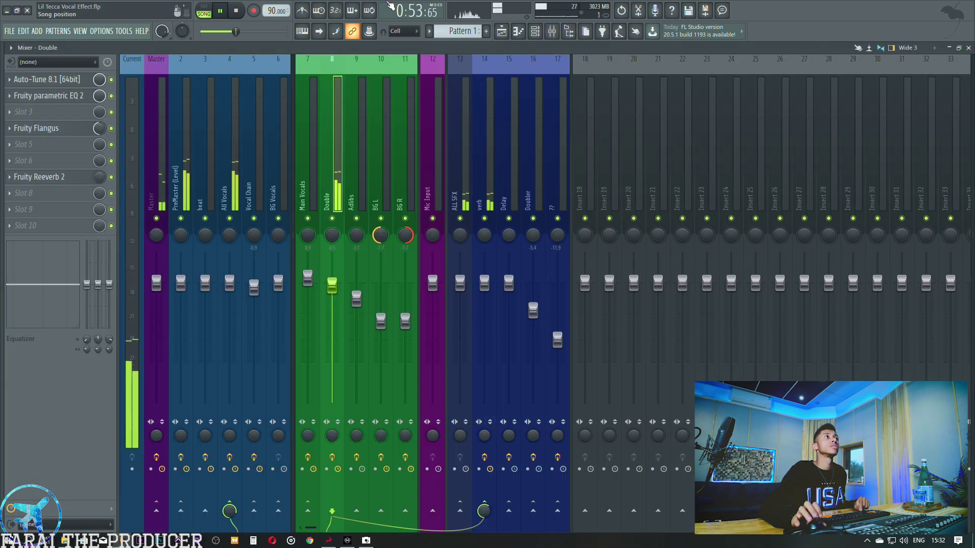
pyautogui.press('space')
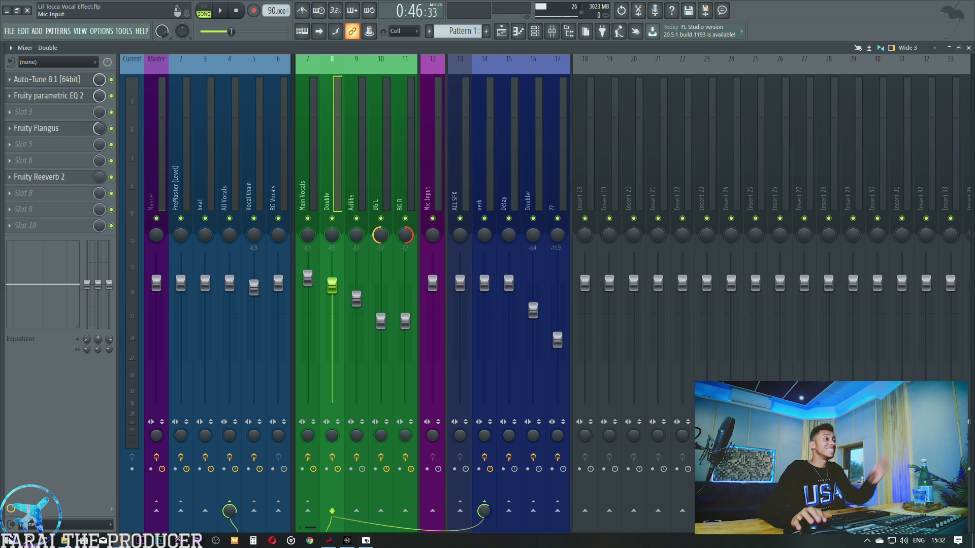
# Check the verb track's effects, reselect Double, and open its Fruity parametric EQ 2, moving the window higher to review the curve.
pyautogui.click(482, 167)
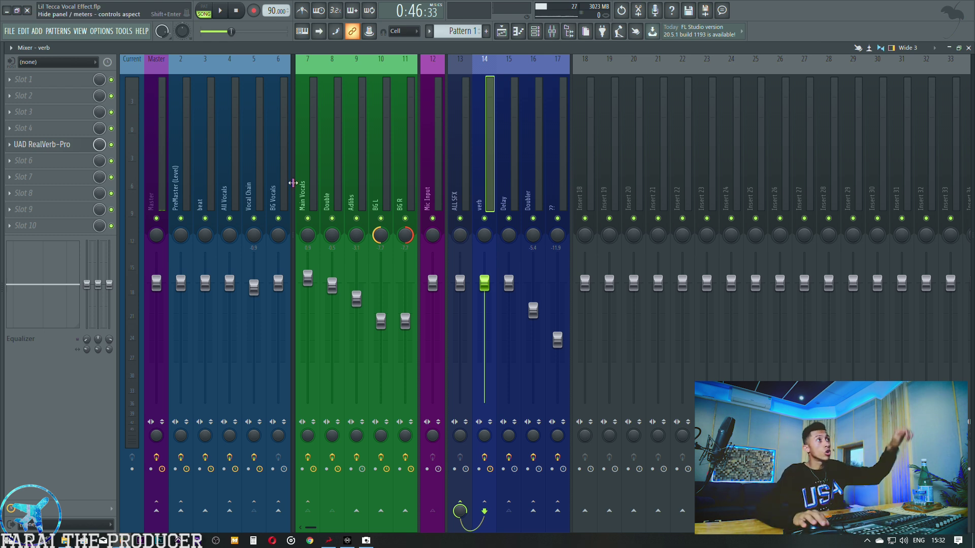
pyautogui.click(327, 179)
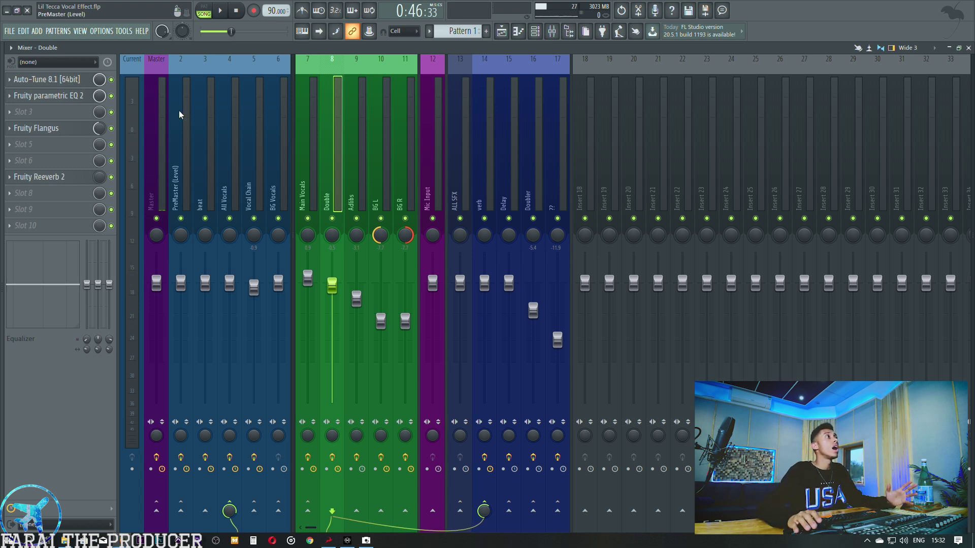
pyautogui.click(80, 100)
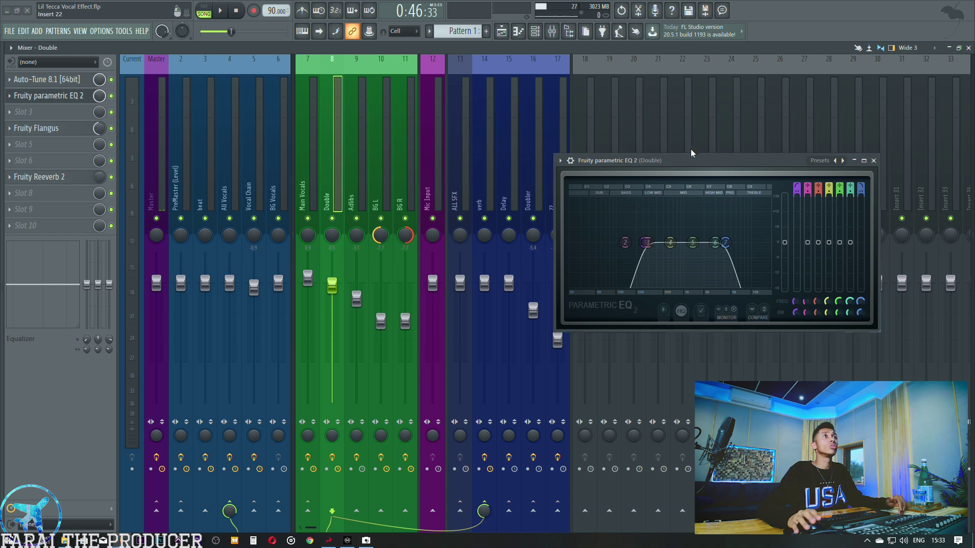
pyautogui.moveTo(691, 158); pyautogui.dragTo(687, 121)
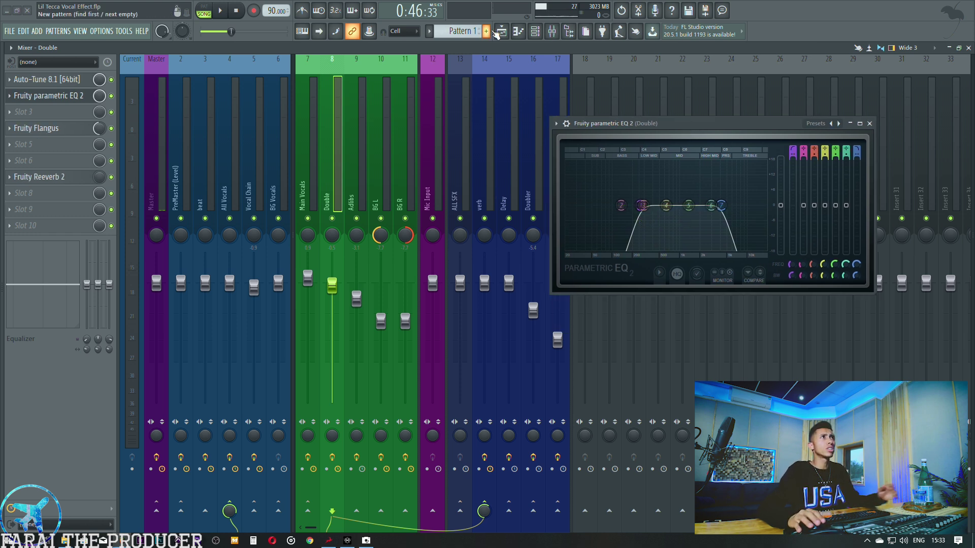
# Play the soloed Double clips briefly from 0:47:33 in the playlist to hear the effect of the EQ.
pyautogui.click(502, 31)
pyautogui.click(443, 70)
pyautogui.press('space')
pyautogui.press('space')
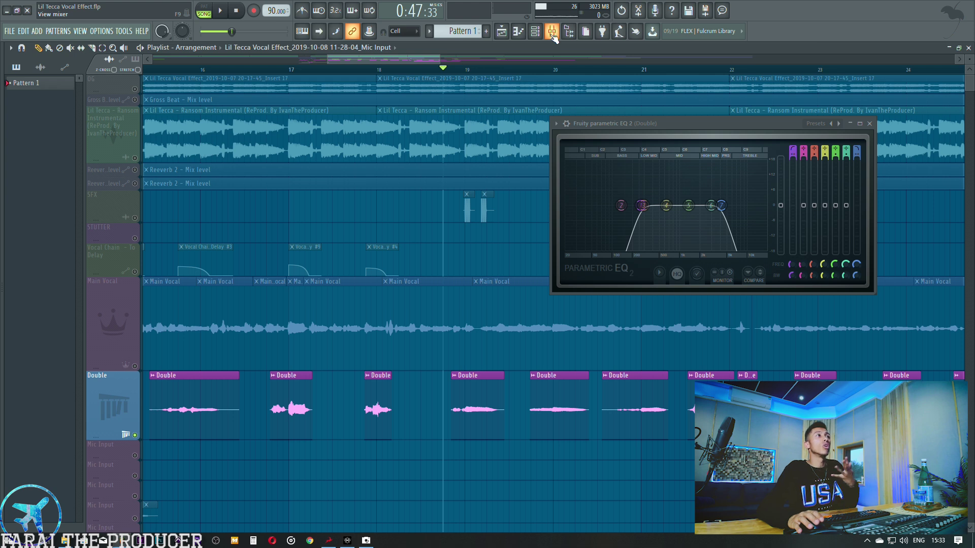
# Unsolo the Double track in the playlist and play the full mix briefly from 0:47:33 to hear the doubles in context.
pyautogui.click(552, 32)
pyautogui.press('F5')
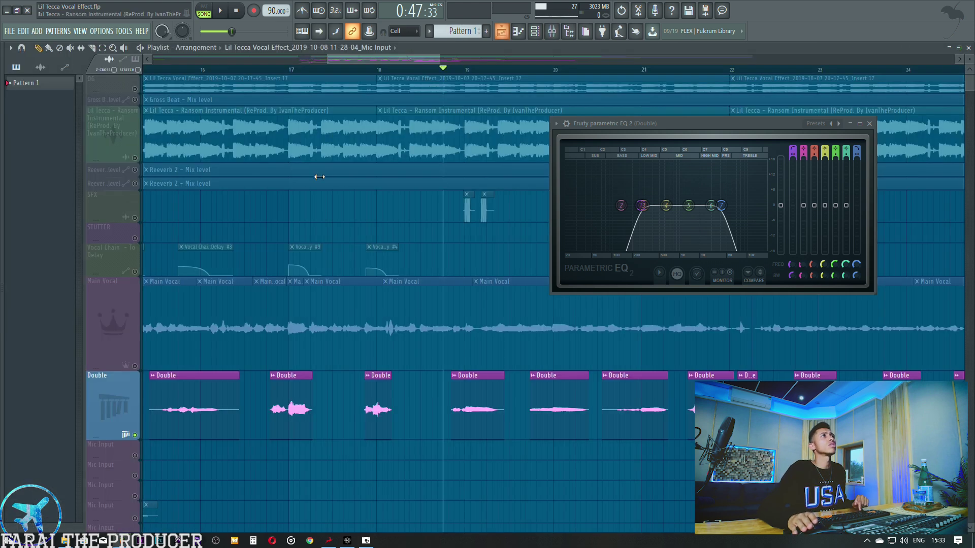
pyautogui.rightClick(136, 435)
pyautogui.rightClick(136, 435)
pyautogui.rightClick(136, 435)
pyautogui.press('space')
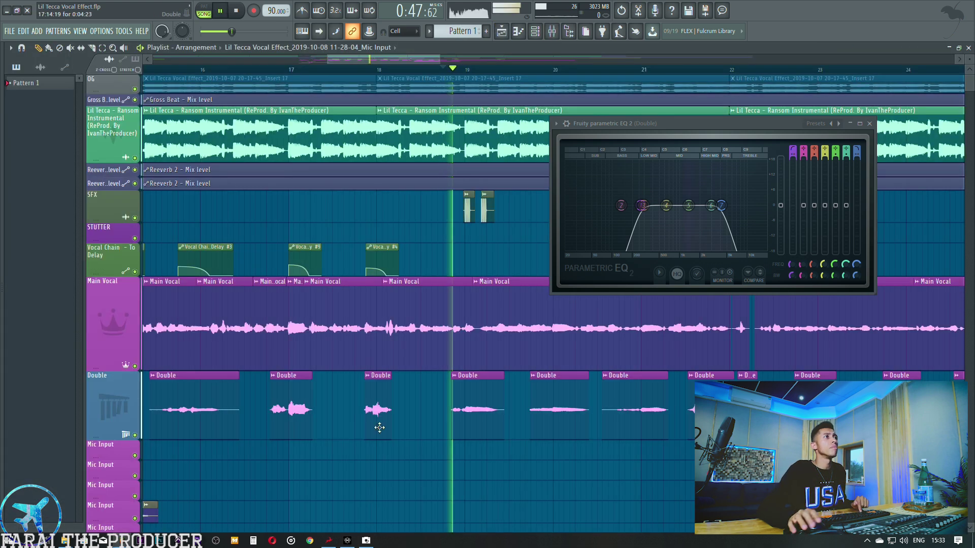
pyautogui.press('space')
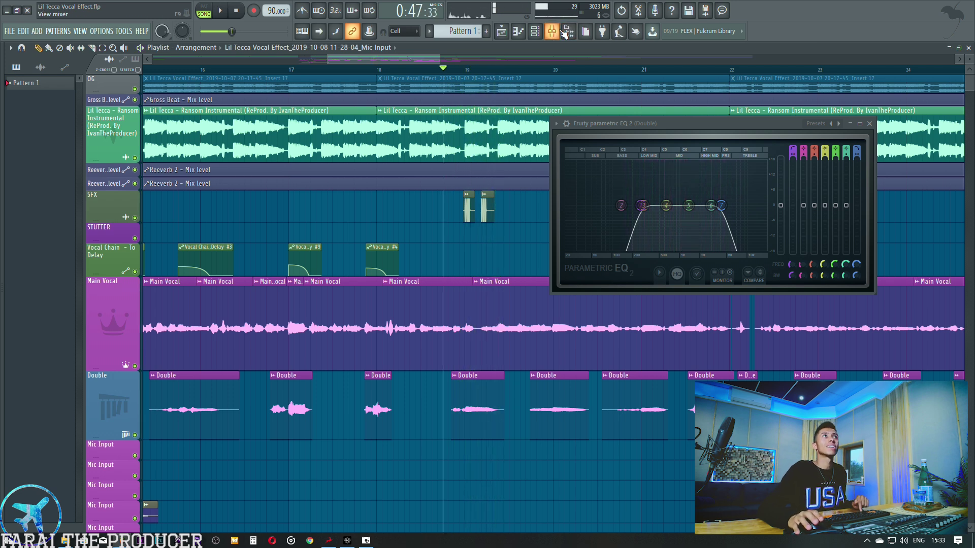
# Open the Double track's Fruity Flangus from the mixer, move its window clear of the tracks, and close Fruity parametric EQ 2.
pyautogui.click(565, 32)
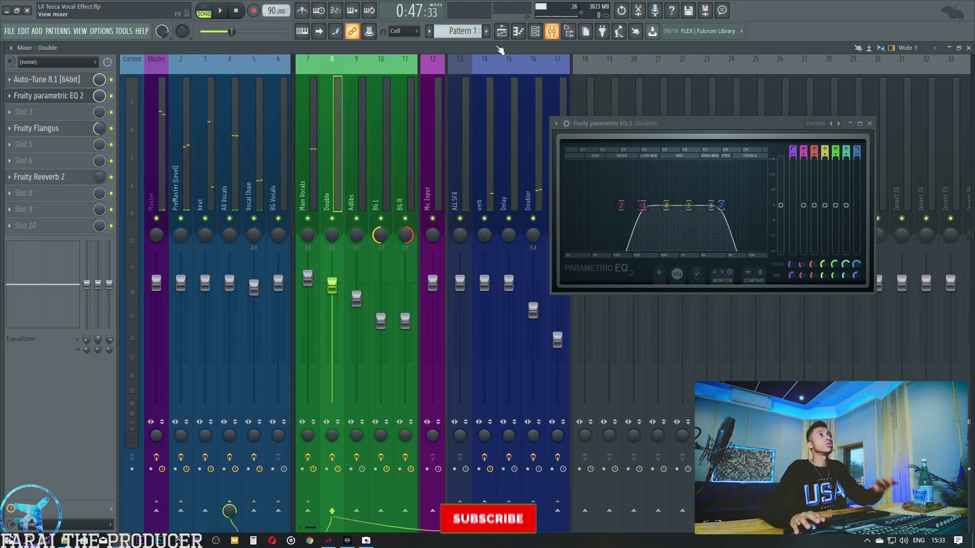
pyautogui.click(50, 128)
pyautogui.moveTo(203, 151); pyautogui.dragTo(688, 308)
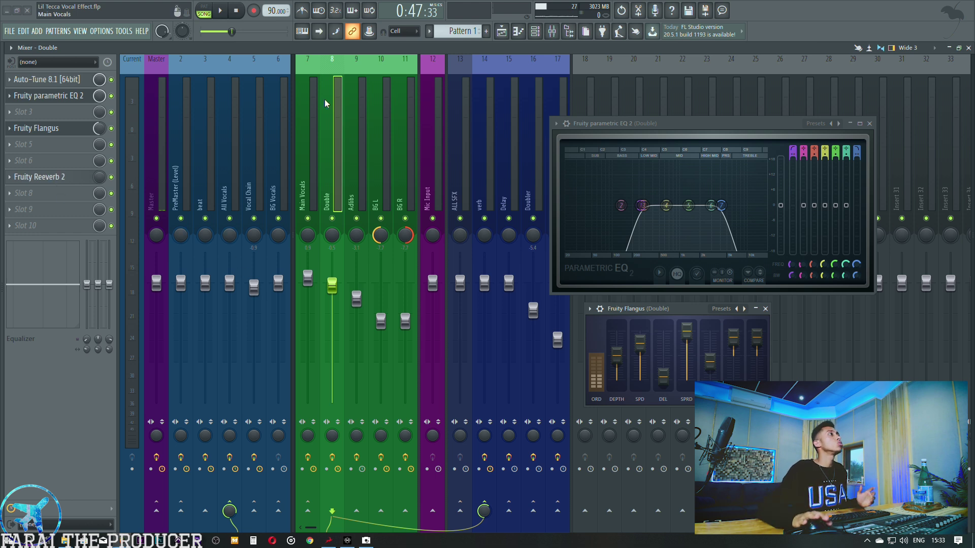
pyautogui.click(502, 32)
pyautogui.click(869, 124)
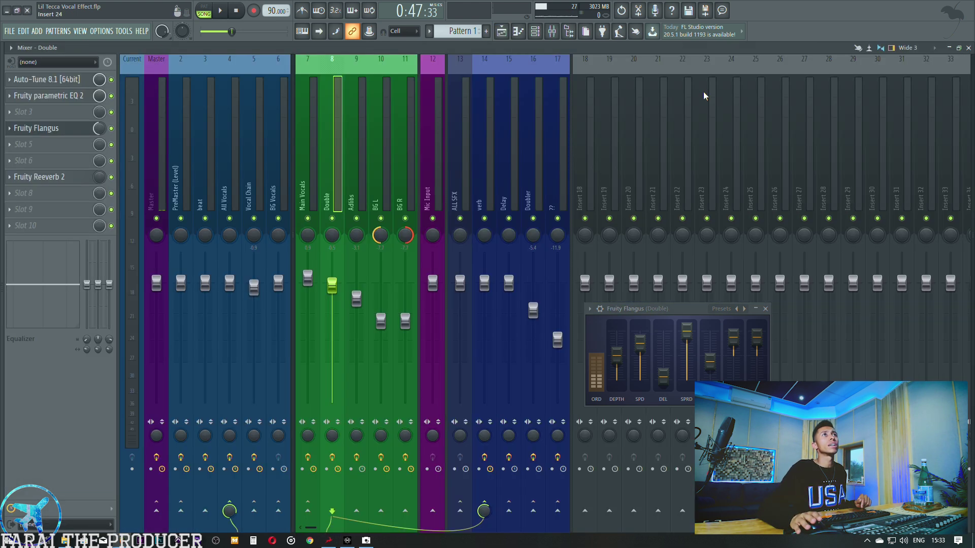
# Play the arrangement from 1:05:33 in the playlist and enlarge the second Reeverb 2 - Mix level track to see its automation.
pyautogui.click(503, 31)
pyautogui.moveTo(397, 61); pyautogui.dragTo(506, 60)
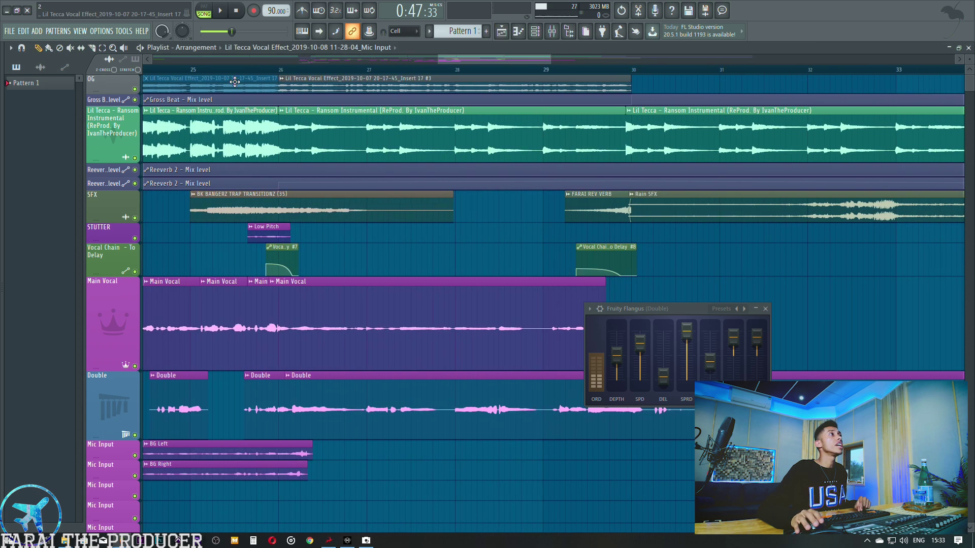
pyautogui.press('space')
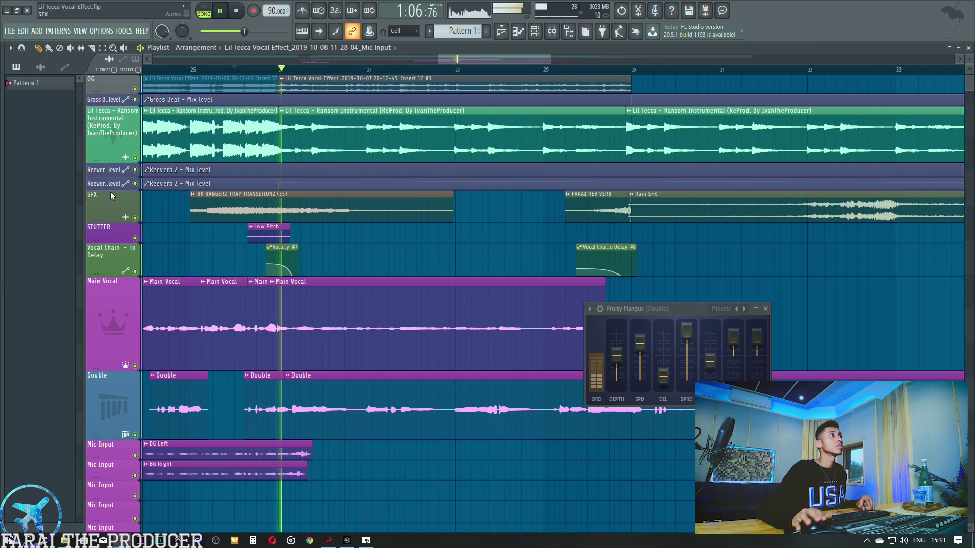
pyautogui.moveTo(107, 189); pyautogui.dragTo(107, 217)
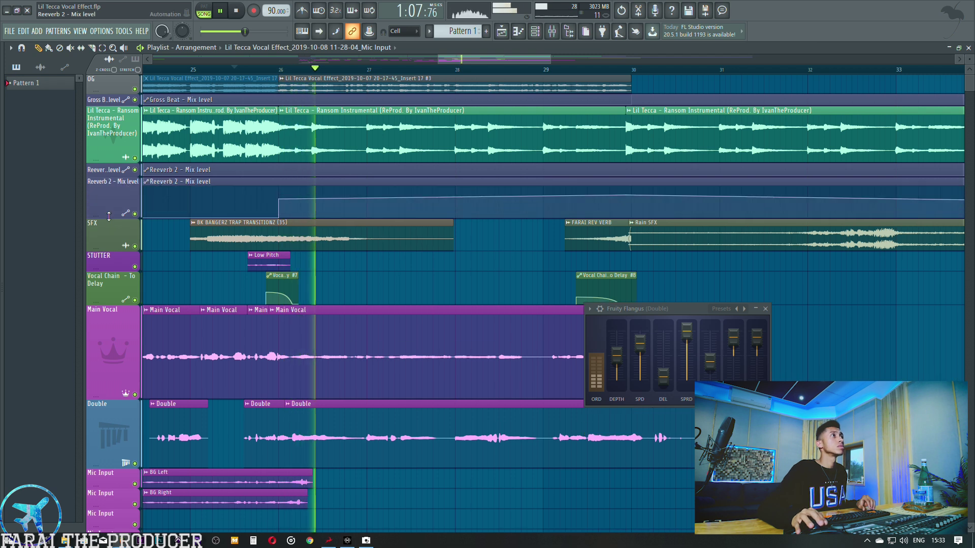
# Solo the Double track during playback to hear the flanged doubles alone, and unsolo it to hear the full mix.
pyautogui.rightClick(134, 463)
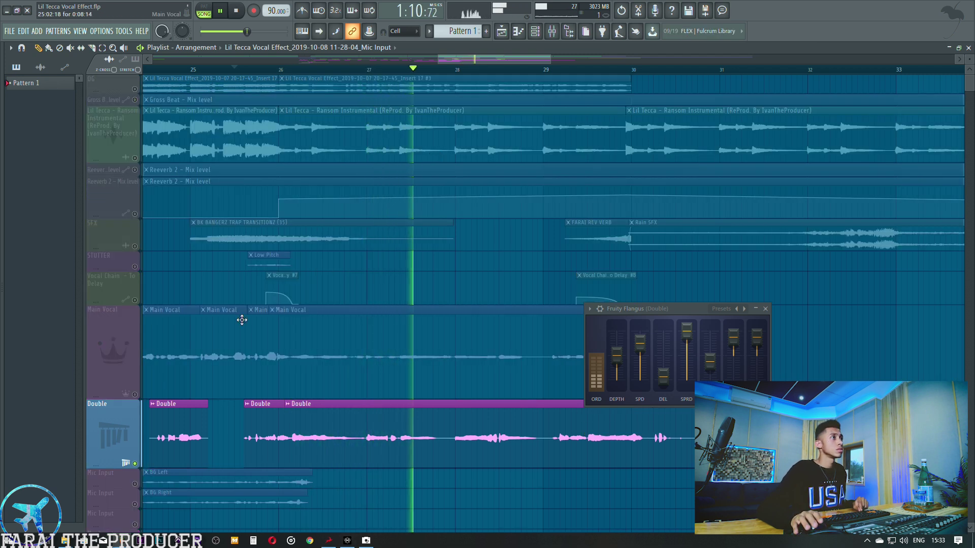
pyautogui.rightClick(134, 463)
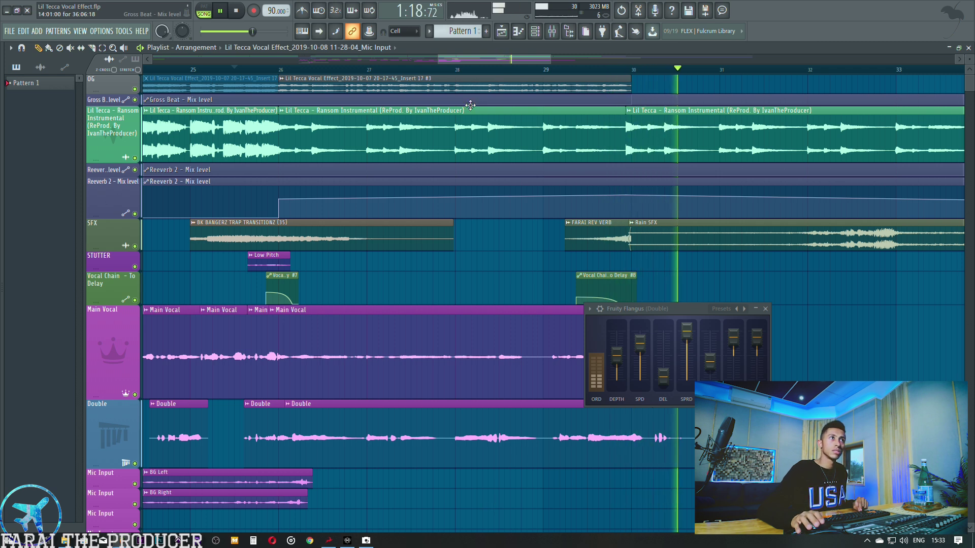
pyautogui.scroll(-3, 439, 71)
# Open the Double track's Fruity Reeverb 2 from the mixer, move it above Fruity Flangus to review its settings, and close it.
pyautogui.click(552, 32)
pyautogui.click(38, 177)
pyautogui.moveTo(285, 233); pyautogui.dragTo(667, 169)
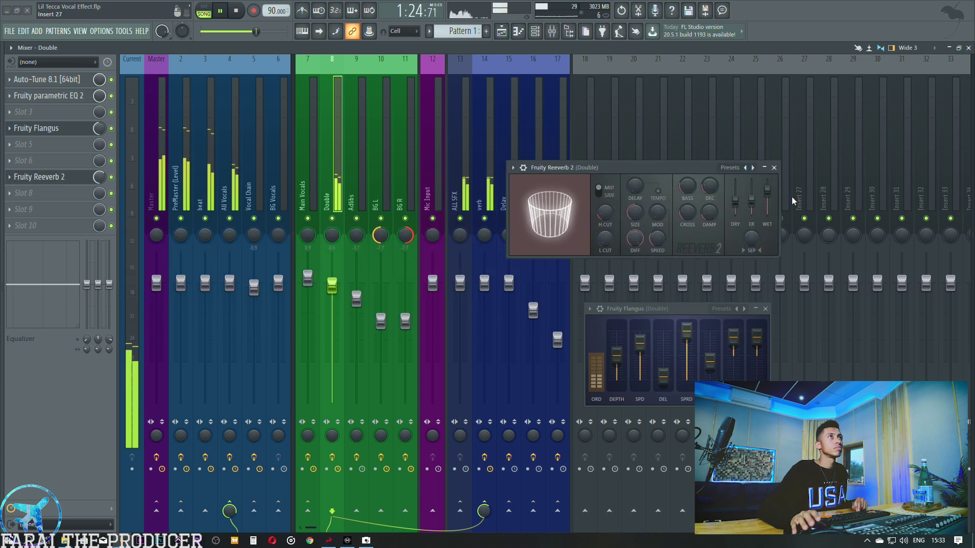
pyautogui.click(774, 167)
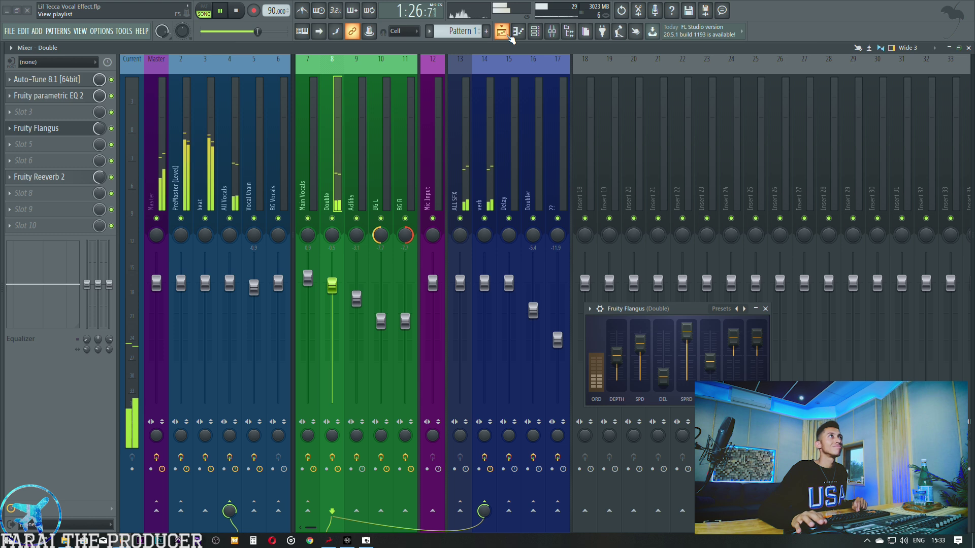
# Close the Fruity Flangus window, return to the playlist, and stop playback.
pyautogui.click(501, 32)
pyautogui.click(766, 309)
pyautogui.press('F9')
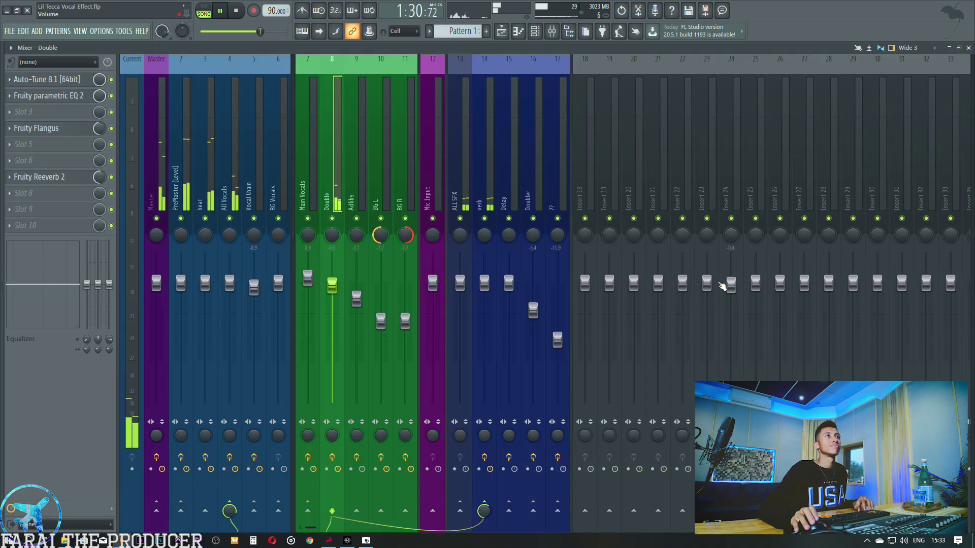
pyautogui.click(722, 287)
pyautogui.click(502, 31)
pyautogui.press('space')
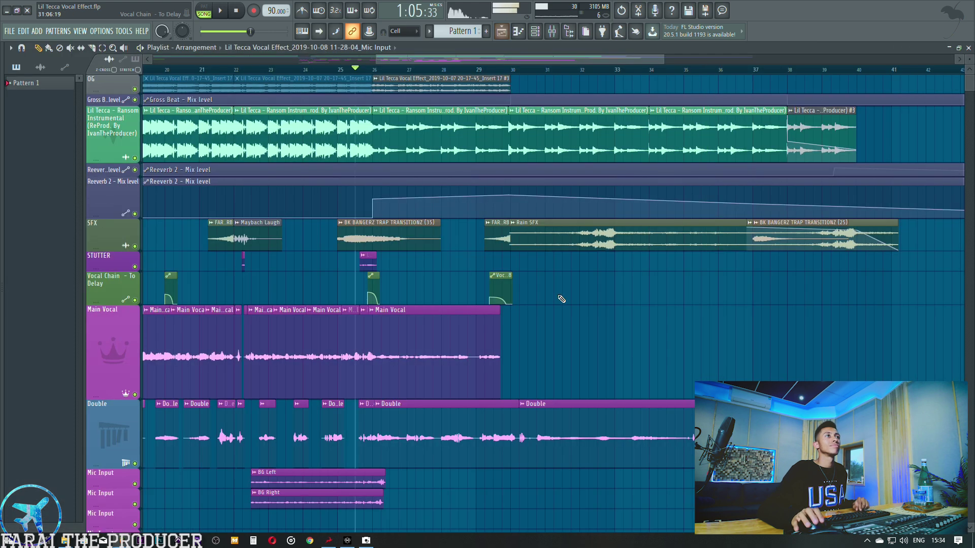
# Set the playlist playback position to 0:56:00 and select the BG Left and BG Right clips.
pyautogui.scroll(-3, 390, 264)
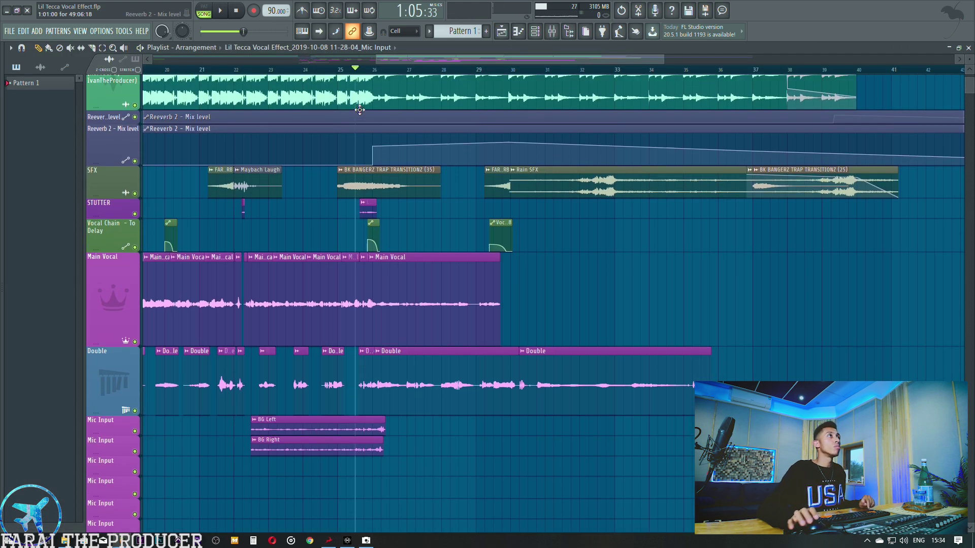
pyautogui.hscroll(-2, 320, 253)
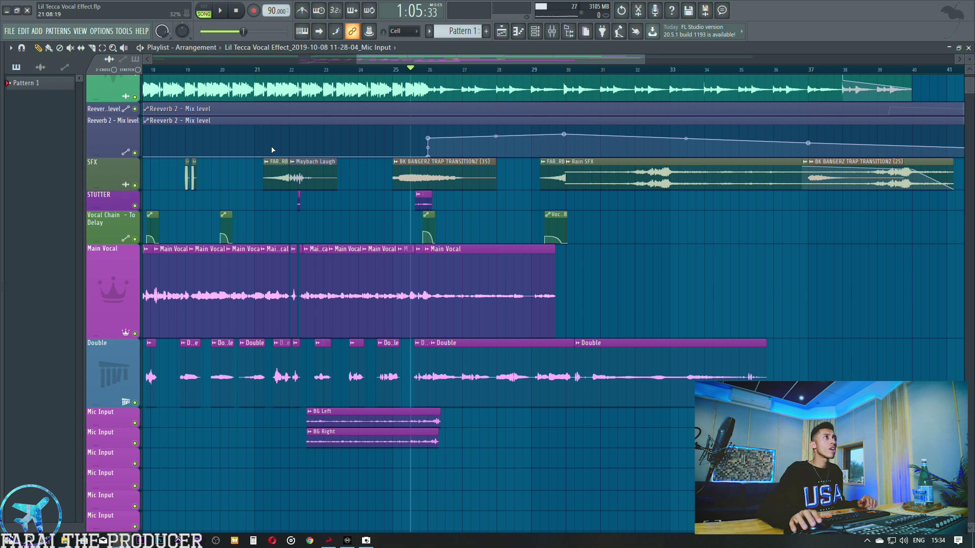
pyautogui.scroll(3, 250, 73)
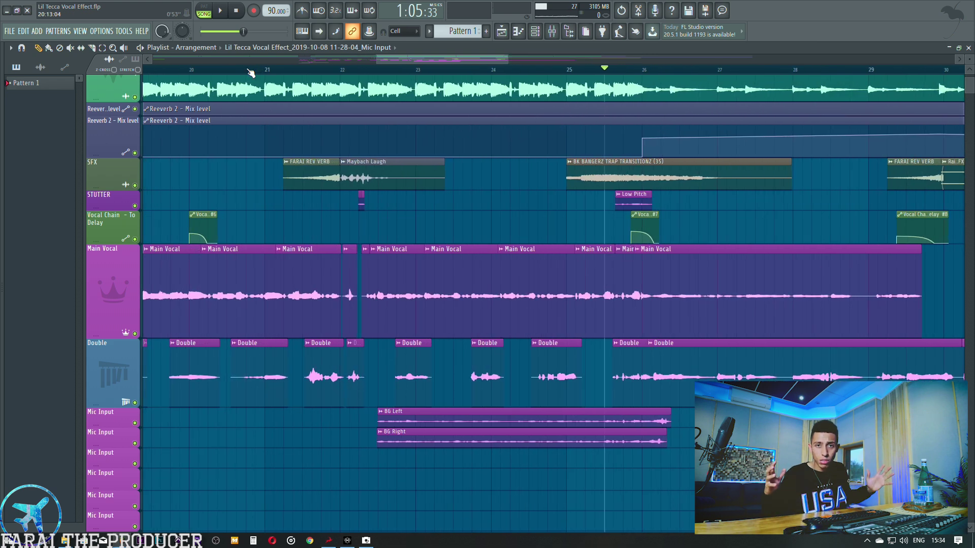
pyautogui.click(343, 65)
pyautogui.moveTo(382, 407); pyautogui.dragTo(418, 449)
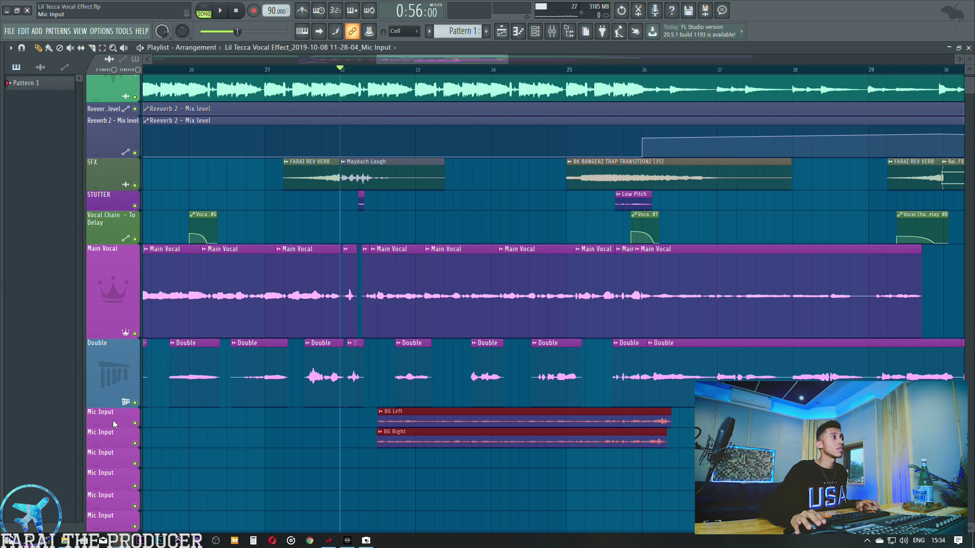
# Try to auto-name the two Mic Input tracks that hold the BG Left and BG Right clips.
pyautogui.rightClick(114, 424)
pyautogui.press('a')
pyautogui.rightClick(106, 443)
pyautogui.press('a')
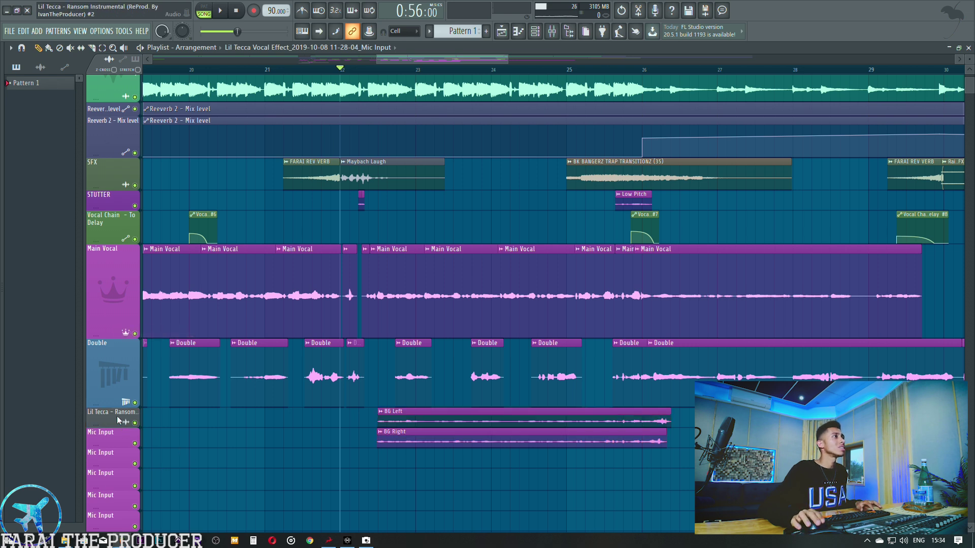
# Rename the playlist track holding the BG Left clip as BG L.
pyautogui.rightClick(117, 417)
pyautogui.press('F2')
pyautogui.write('BG')
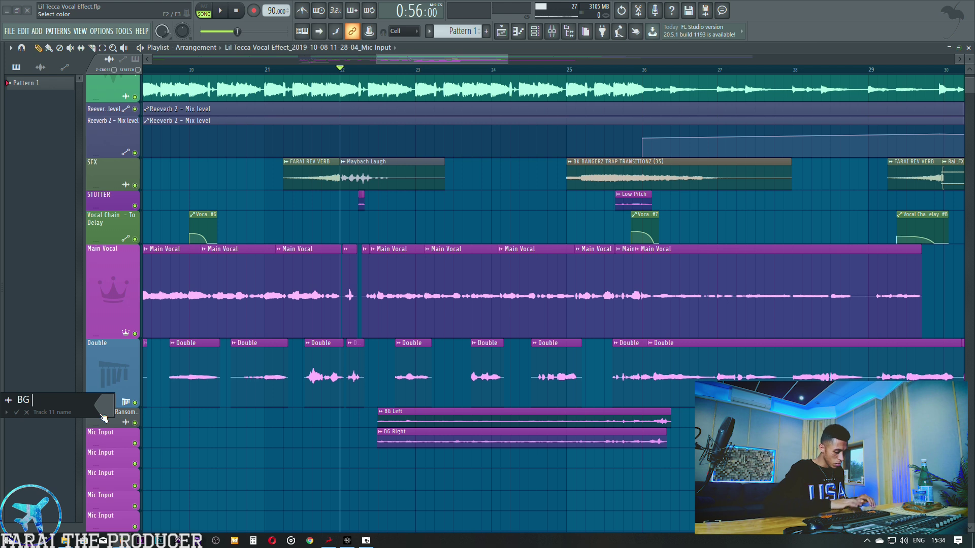
pyautogui.write(' L')
pyautogui.press('Return')
# Rename the playlist track holding the BG Right clip as BG R.
pyautogui.rightClick(102, 438)
pyautogui.press('F2')
pyautogui.write('BG')
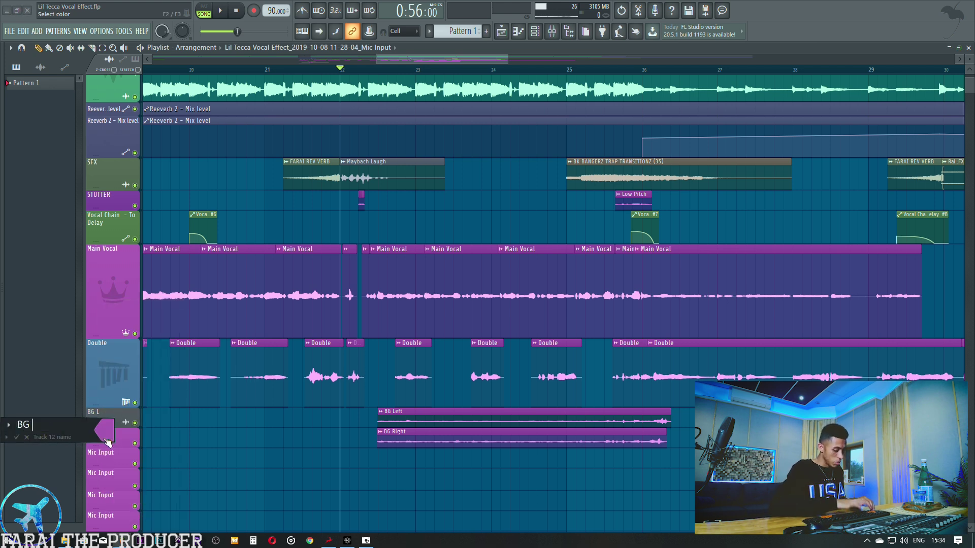
pyautogui.write(' R')
pyautogui.press('Return')
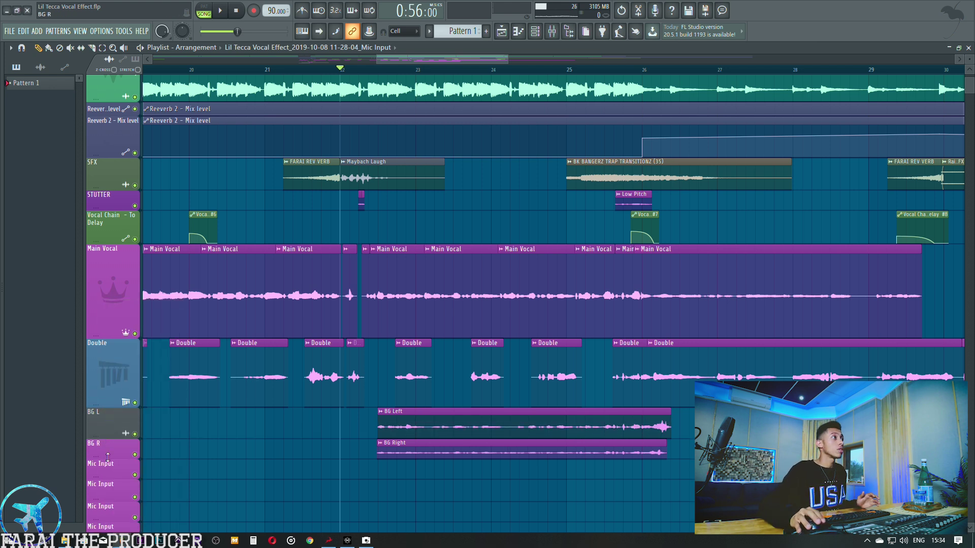
# Enlarge the BG R track to show its waveform more clearly, and clear the selection of the background clips.
pyautogui.moveTo(108, 458); pyautogui.dragTo(107, 485)
pyautogui.moveTo(393, 420); pyautogui.dragTo(437, 458)
pyautogui.keyDown('ctrl'); pyautogui.click(272, 436); pyautogui.keyUp('ctrl')
# Examine the panning and effects of the BG L and BG R tracks in the mixer.
pyautogui.click(556, 35)
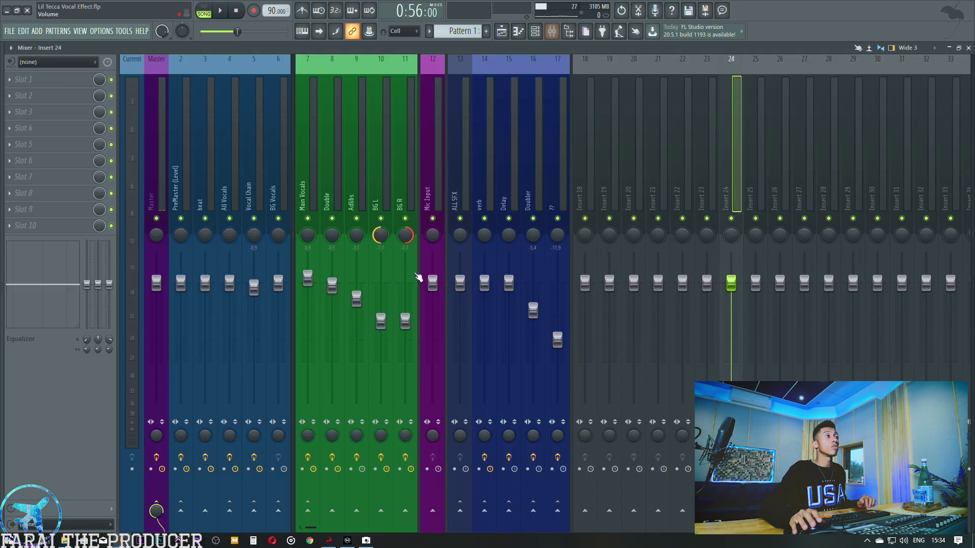
pyautogui.click(373, 157)
pyautogui.click(386, 235)
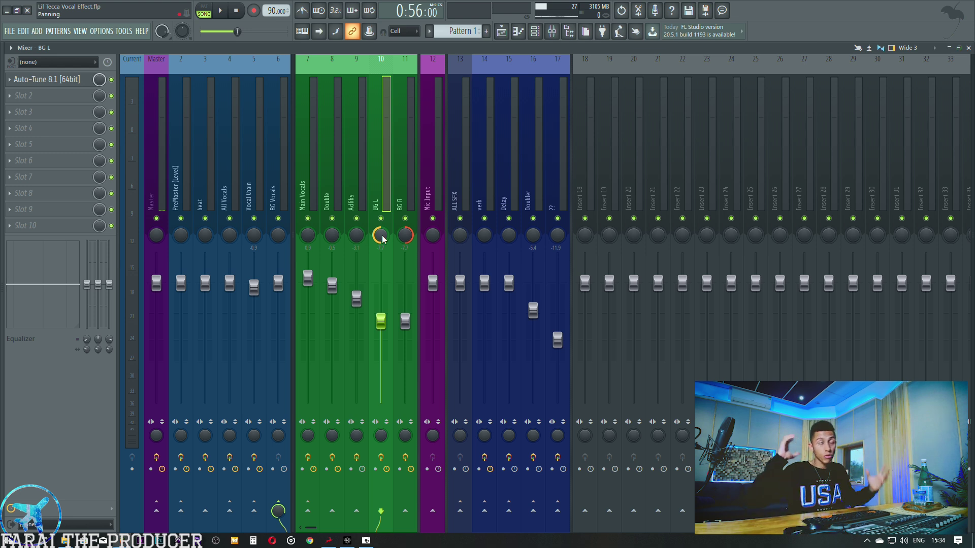
pyautogui.click(399, 184)
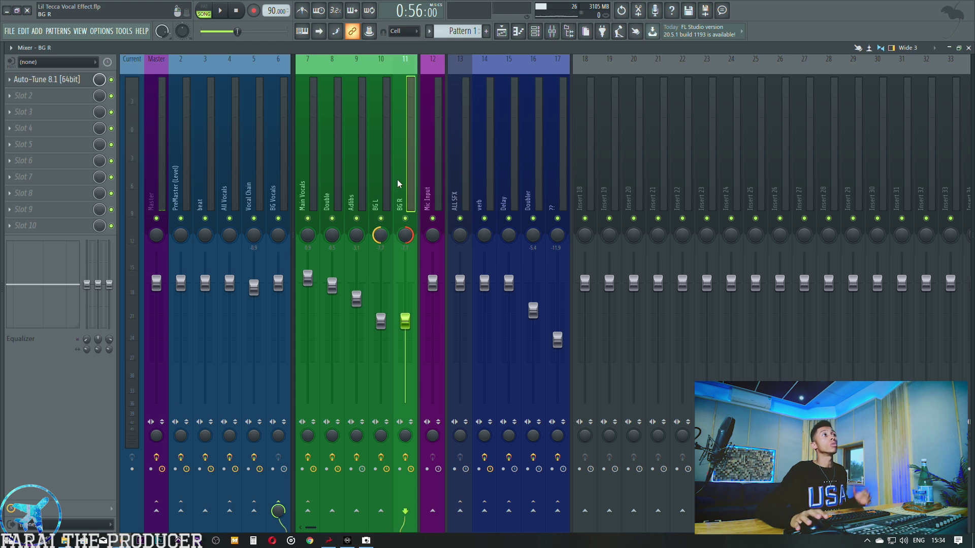
# Solo the BG L and BG R tracks together in the playlist and play them from 0:56:00.
pyautogui.click(502, 32)
pyautogui.rightClick(136, 435)
pyautogui.click(135, 481)
pyautogui.press('space')
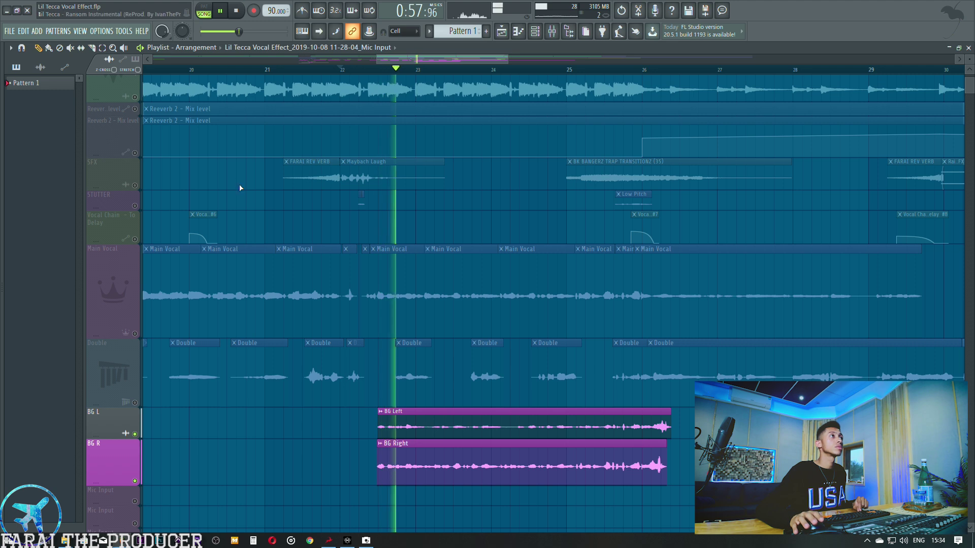
# Add the Main Vocal track to the playback, toggle the BG L and BG R tracks to compare, and stop playback.
pyautogui.click(134, 333)
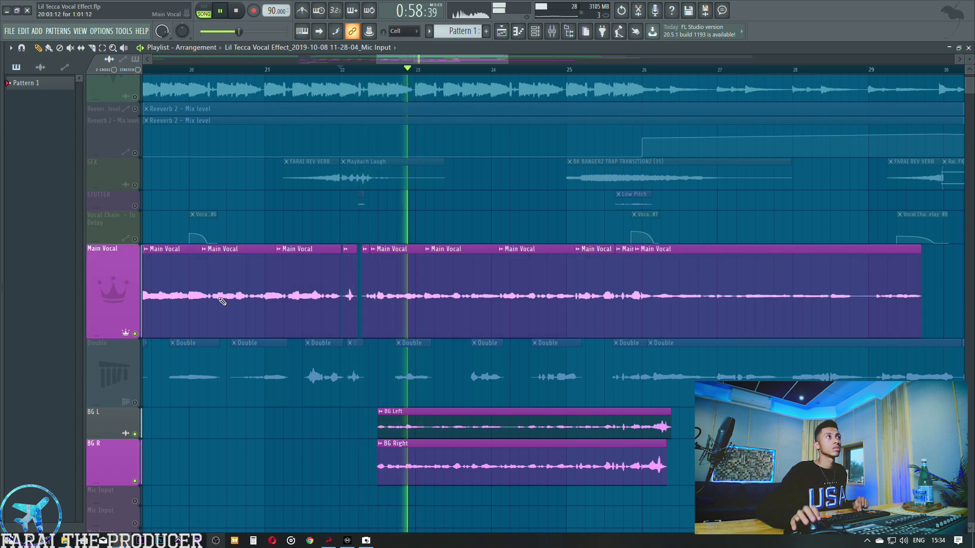
pyautogui.click(134, 435)
pyautogui.click(135, 481)
pyautogui.click(135, 481)
pyautogui.press('space')
# Reactivate all playlist tracks, play the full mix from 0:56:00 while watching the levels in the mixer, and stop playback.
pyautogui.click(135, 434)
pyautogui.rightClick(137, 435)
pyautogui.rightClick(136, 434)
pyautogui.press('space')
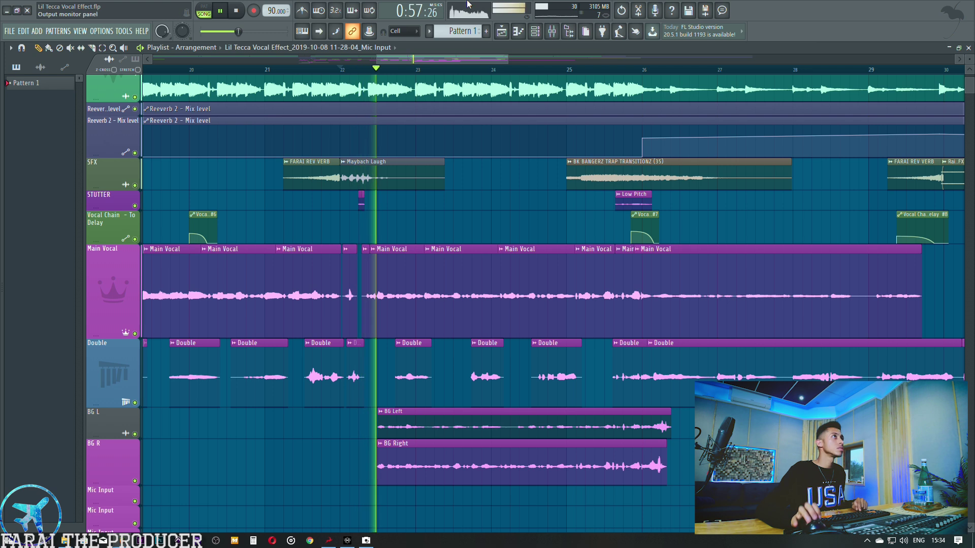
pyautogui.press('F9')
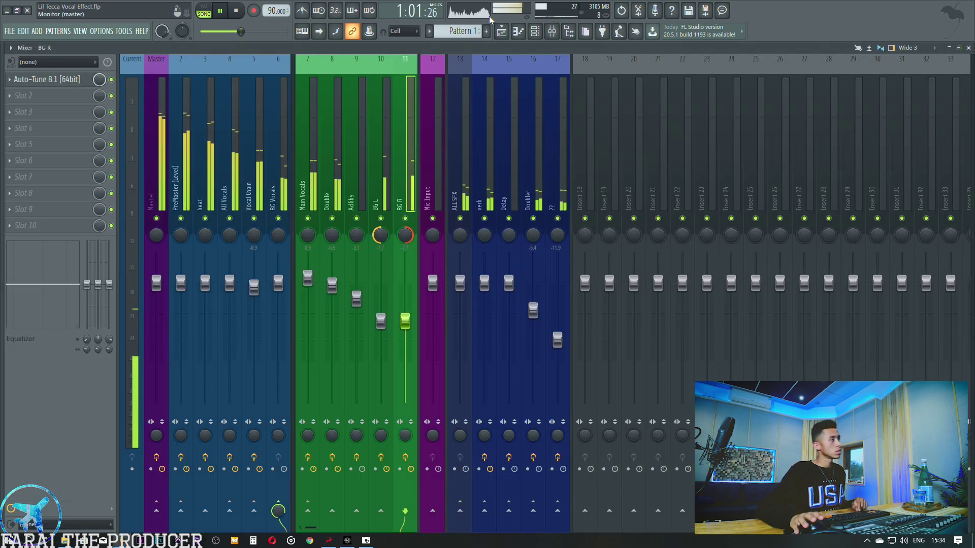
pyautogui.press('space')
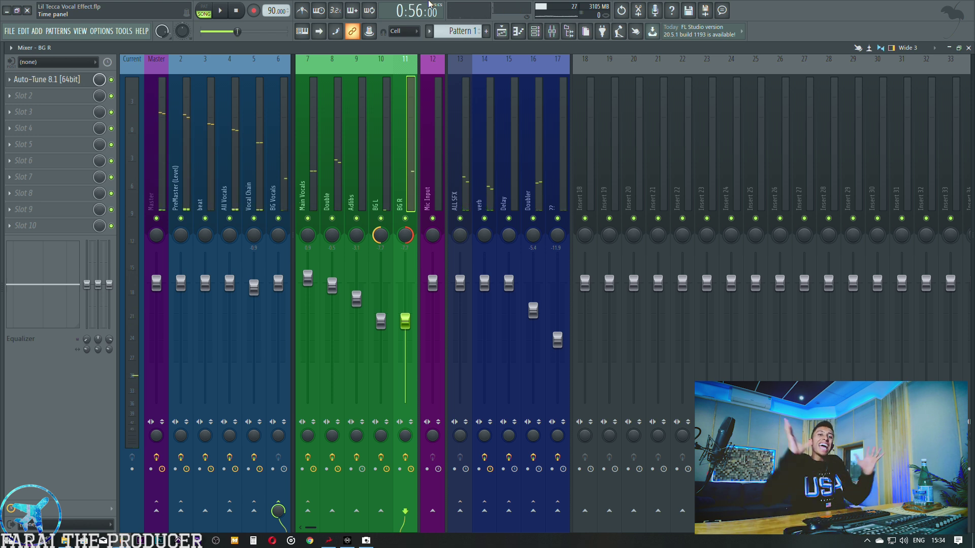
# Review the effects and routing of the BG L, BG Vocals and beat tracks in the mixer.
pyautogui.click(384, 161)
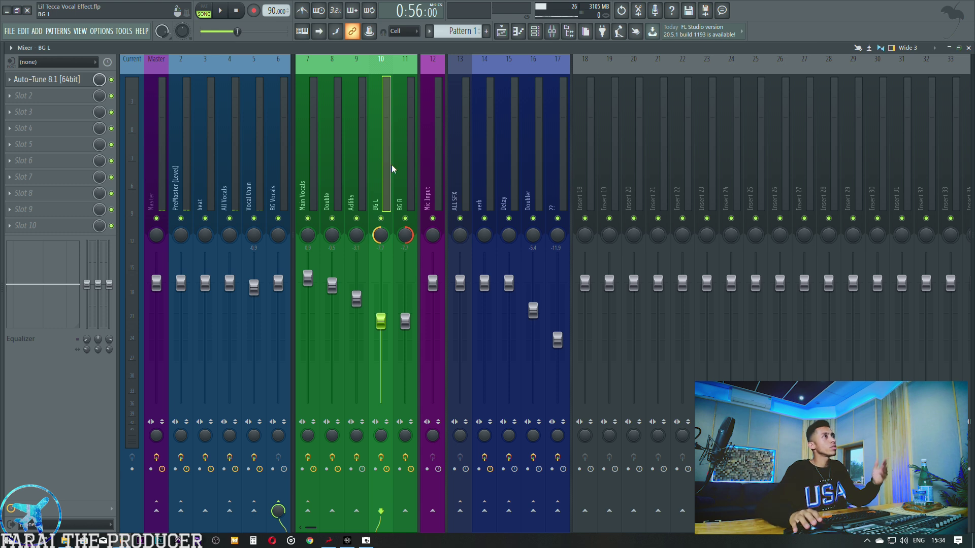
pyautogui.click(279, 163)
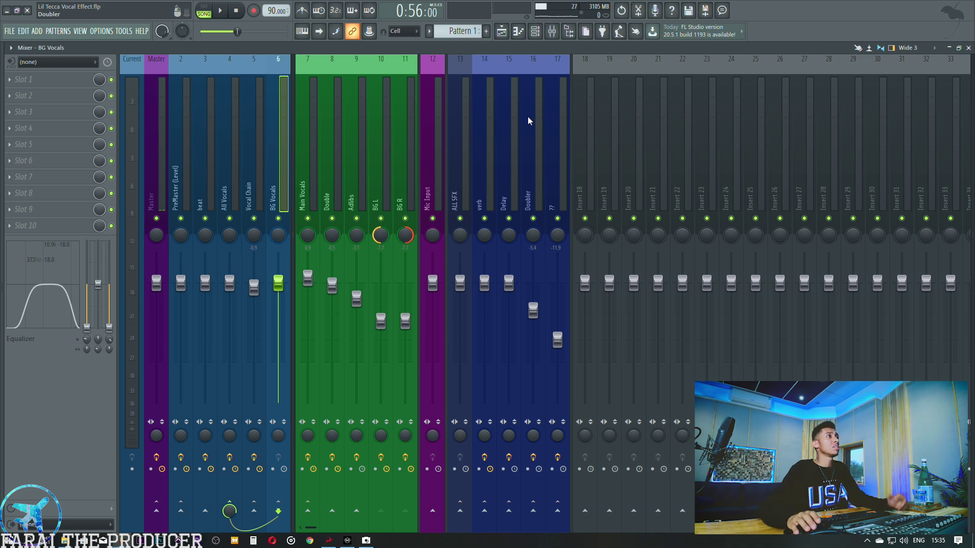
pyautogui.click(199, 172)
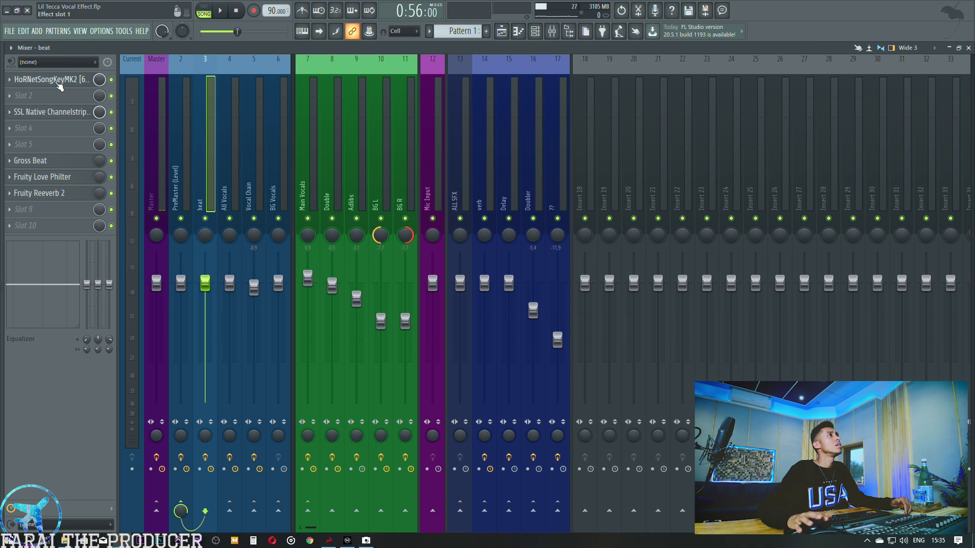
# Open the beat track's SSL Native Channelstrip, examine its input gain, and play the mix from 0:56:00 to check its meters.
pyautogui.click(56, 111)
pyautogui.moveTo(422, 200); pyautogui.dragTo(480, 186)
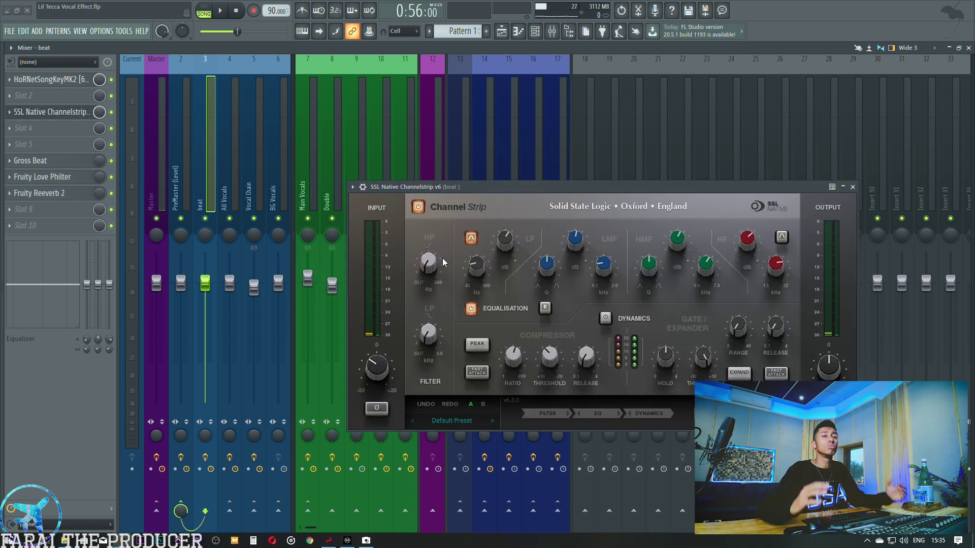
pyautogui.moveTo(386, 374)
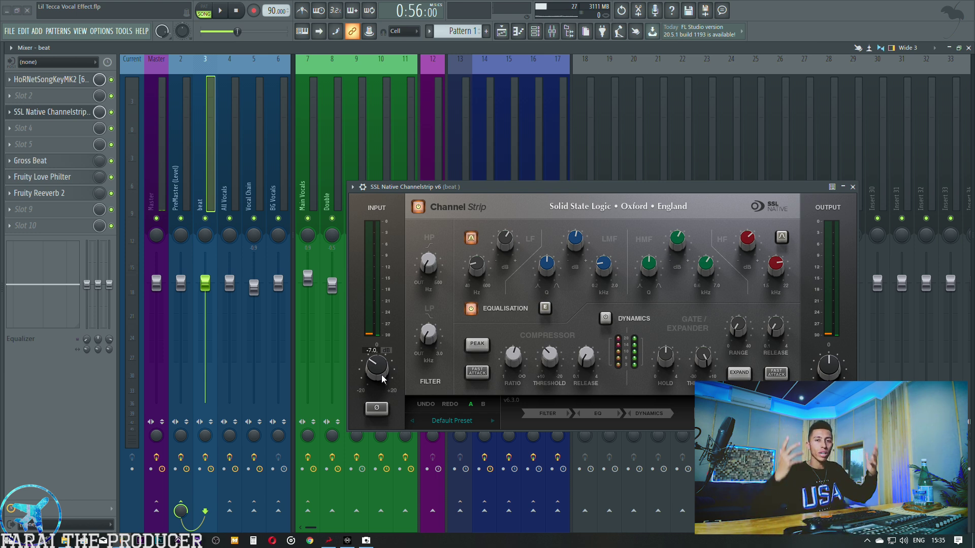
pyautogui.click(501, 31)
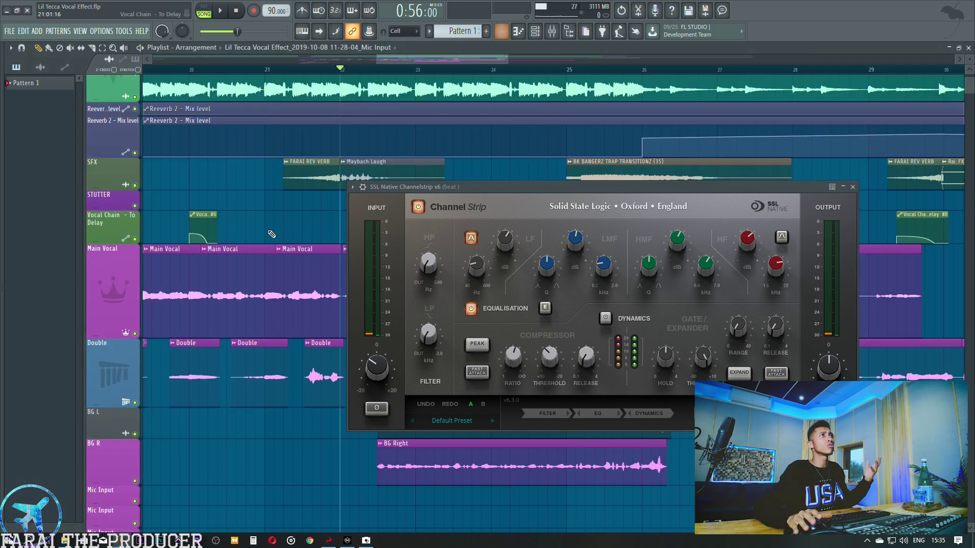
pyautogui.press('space')
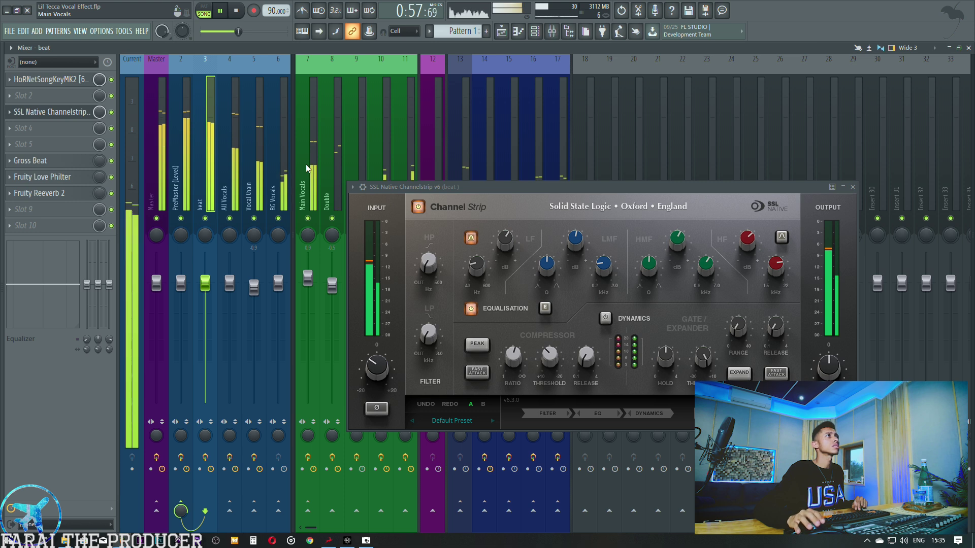
# Check the Main Vocals track's effects and levels during playback, stop the mix, and close the beat track's SSL Native Channelstrip.
pyautogui.click(552, 31)
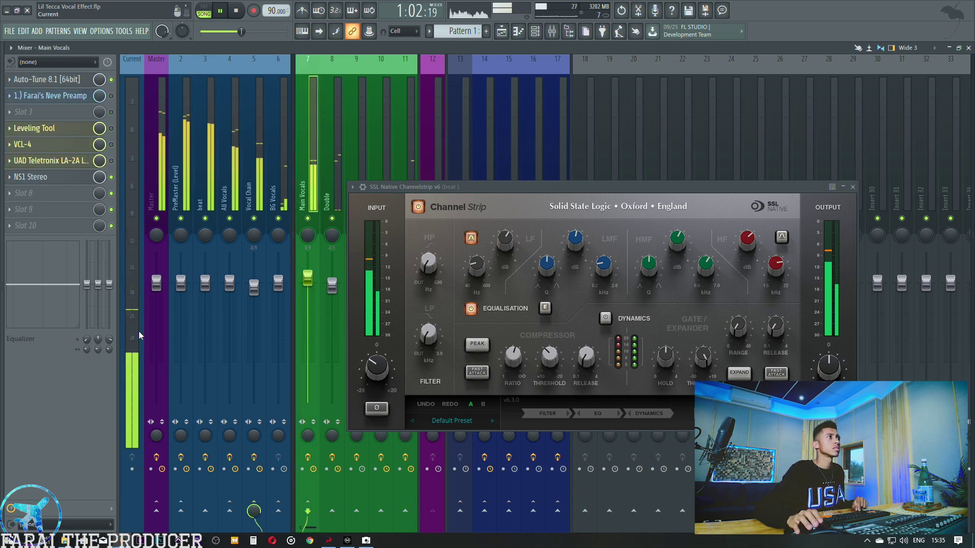
pyautogui.press('space')
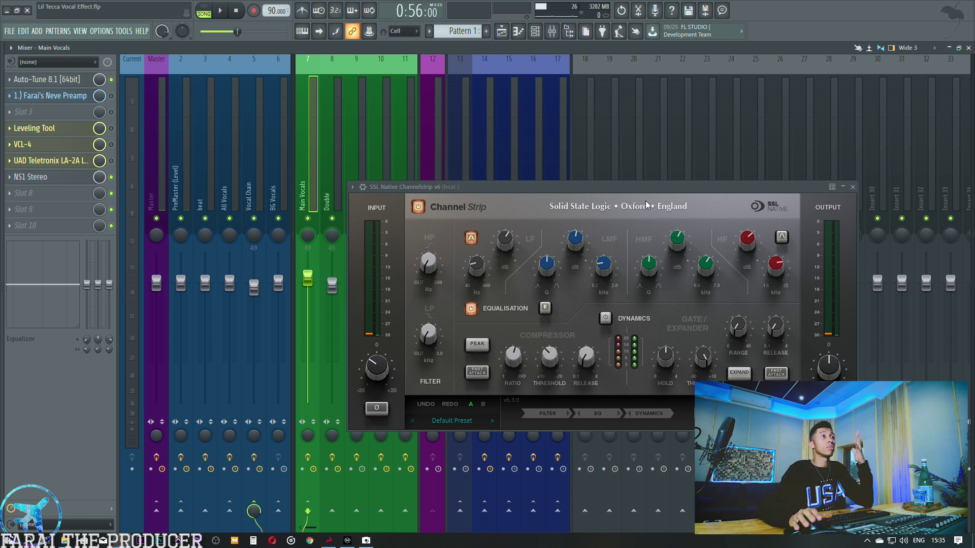
pyautogui.click(853, 187)
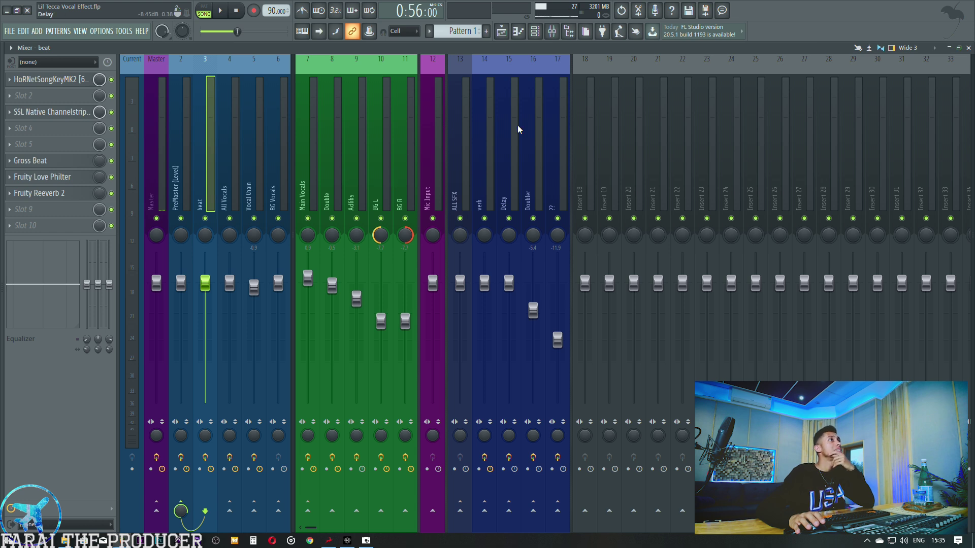
# Bring up the playlist arrangement to look over its tracks and save the project.
pyautogui.click(501, 31)
pyautogui.scroll(-4, 490, 73)
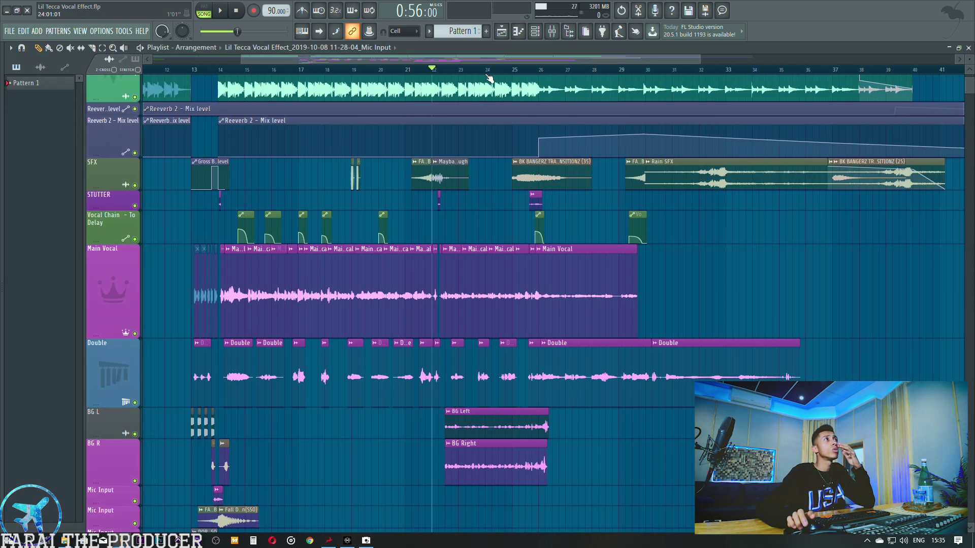
pyautogui.scroll(3, 496, 162)
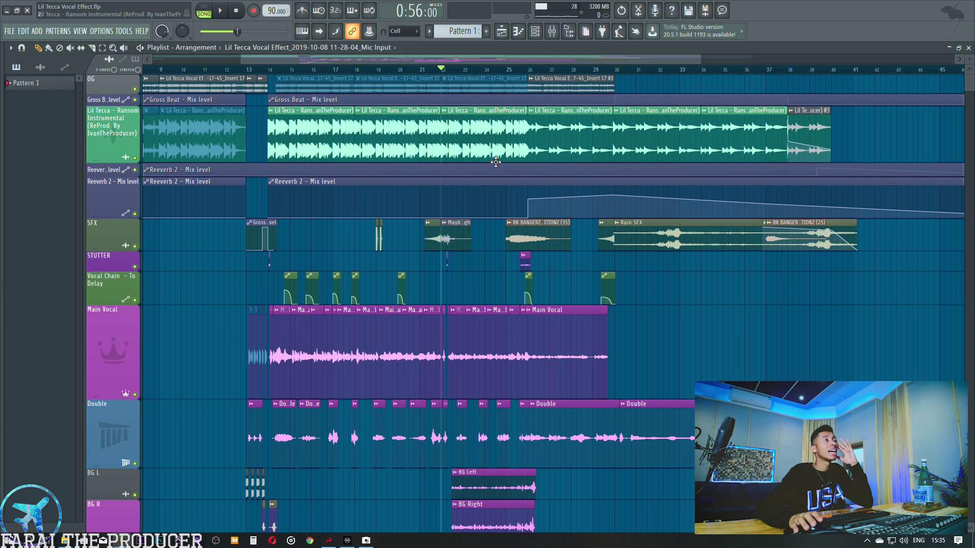
pyautogui.hotkey('ctrl', 's')
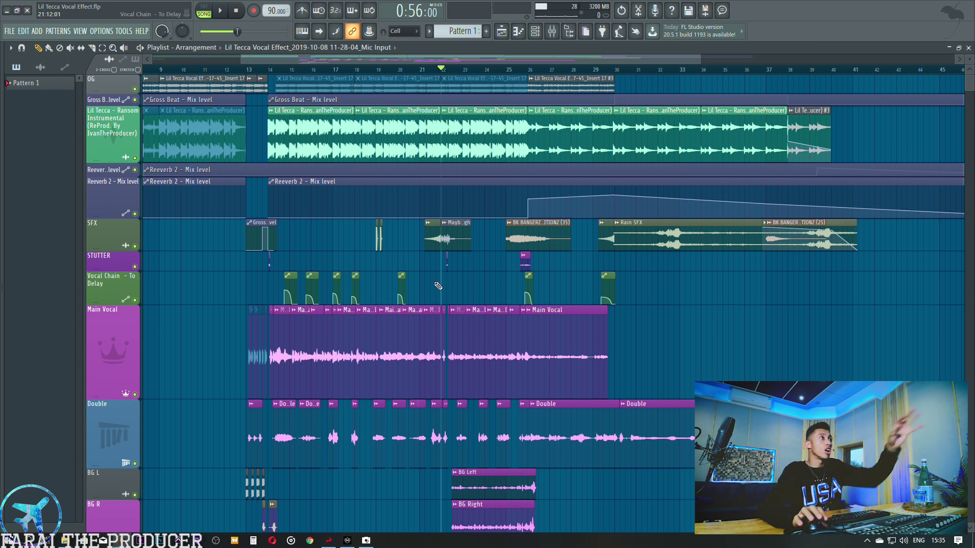
# Play a short passage of the arrangement from 0:56:50, just after bar 22, and stop playback.
pyautogui.scroll(5, 440, 71)
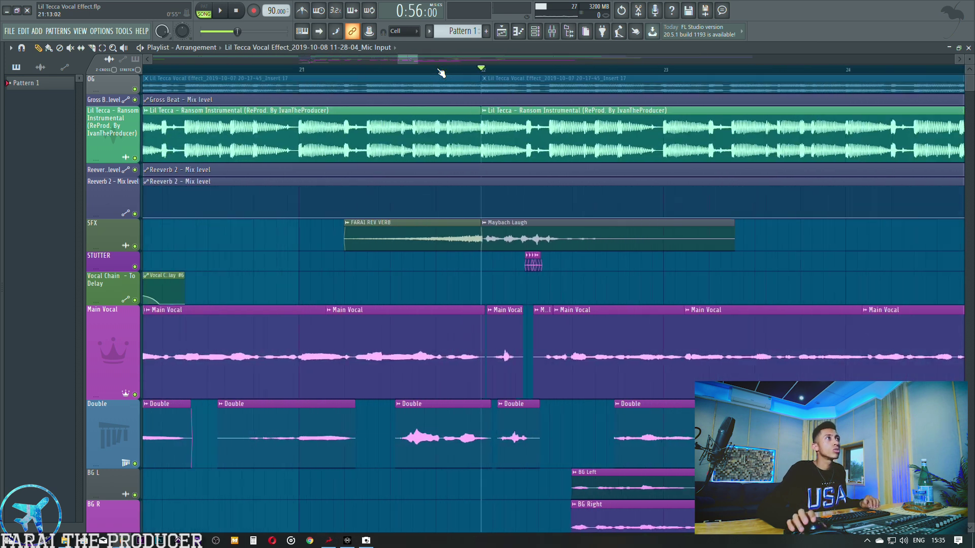
pyautogui.click(664, 73)
pyautogui.press('space')
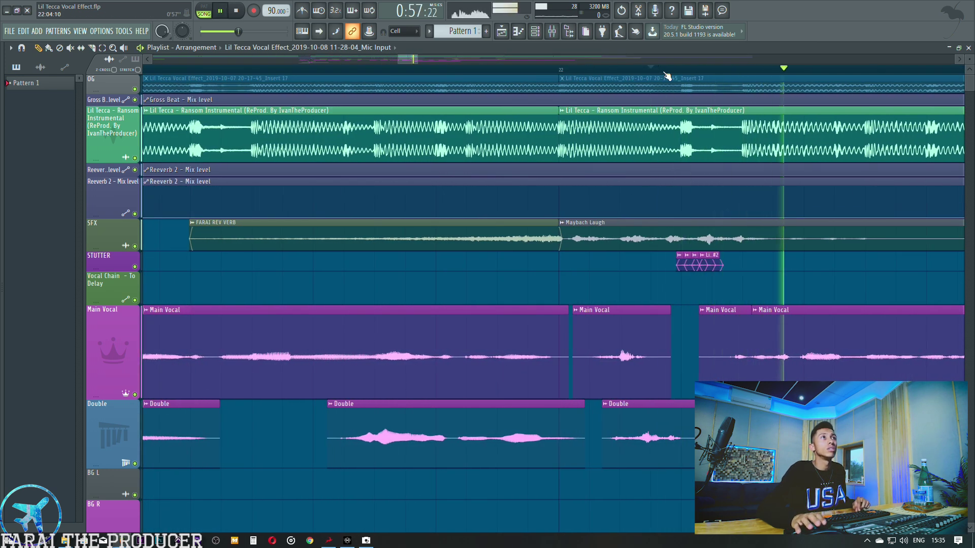
pyautogui.press('space')
pyautogui.scroll(-5, 621, 71)
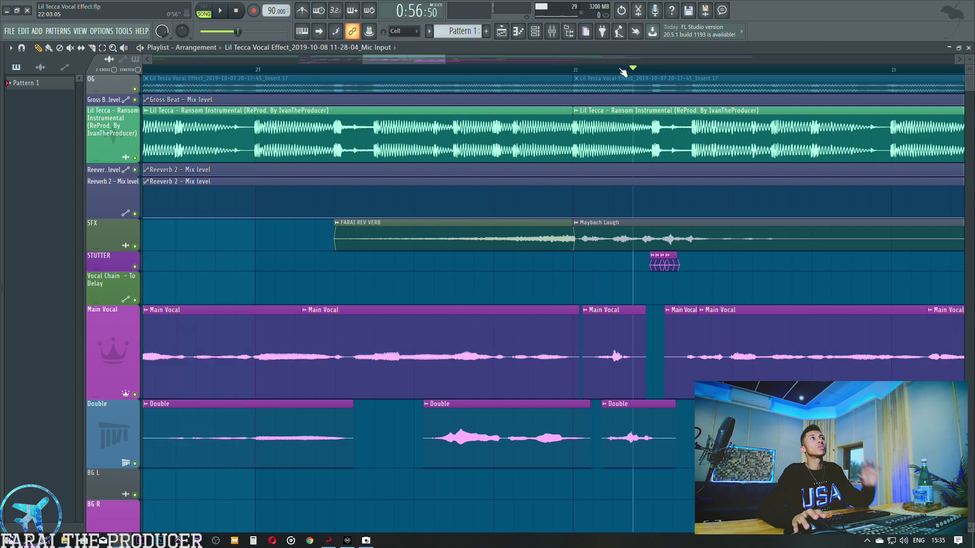
pyautogui.scroll(-8, 622, 71)
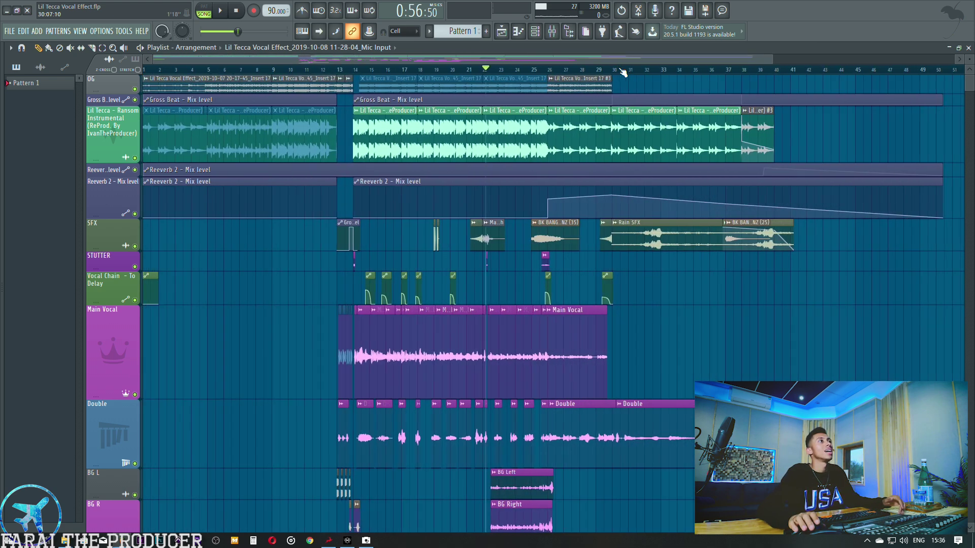